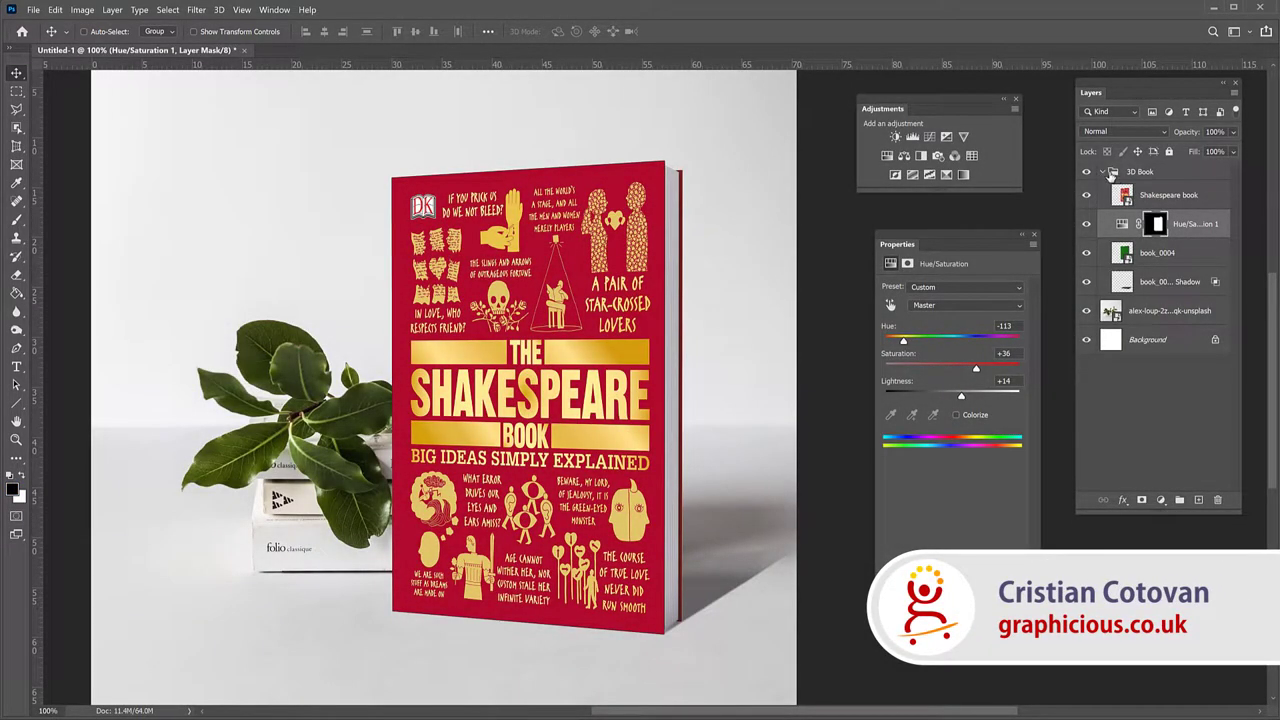
# Move the 3D Book group up and right beside the plant and scale it down slightly
pyautogui.click(1104, 174)
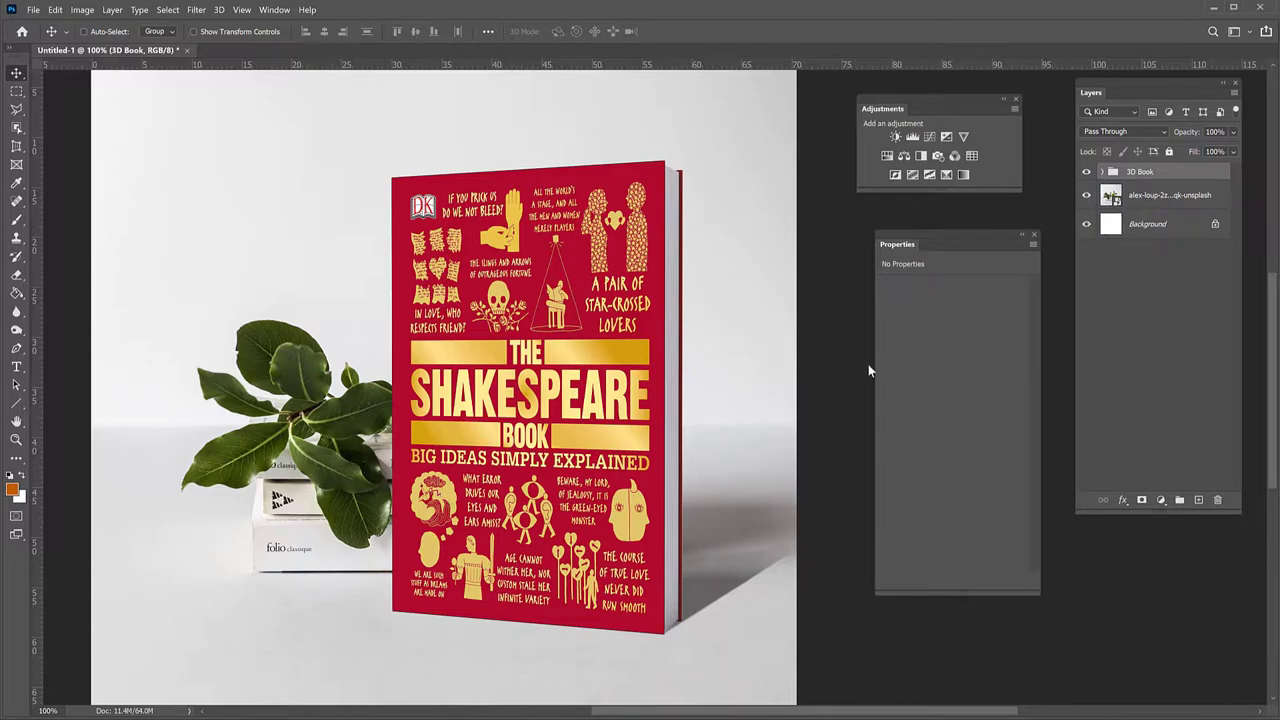
pyautogui.moveTo(552, 428); pyautogui.dragTo(560, 461)
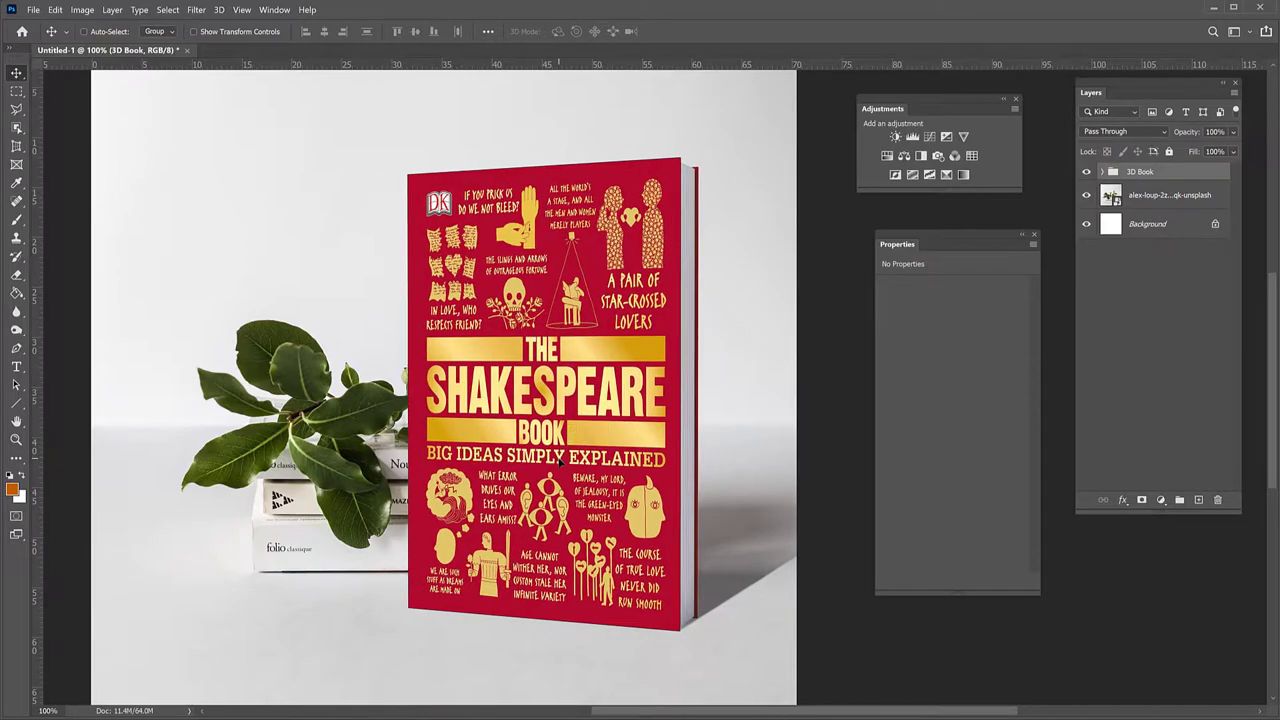
pyautogui.hotkey('ctrl', 't')
pyautogui.hotkey('ctrl', '-')
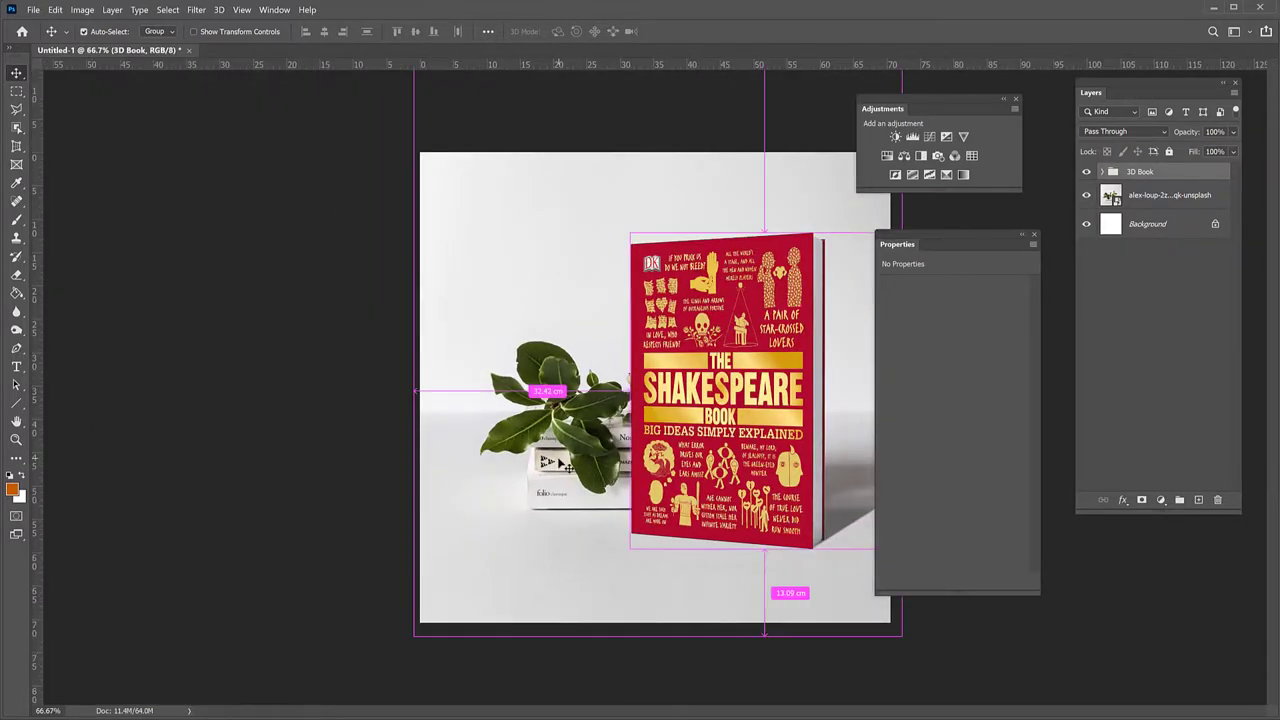
pyautogui.moveTo(630, 233); pyautogui.dragTo(582, 249)
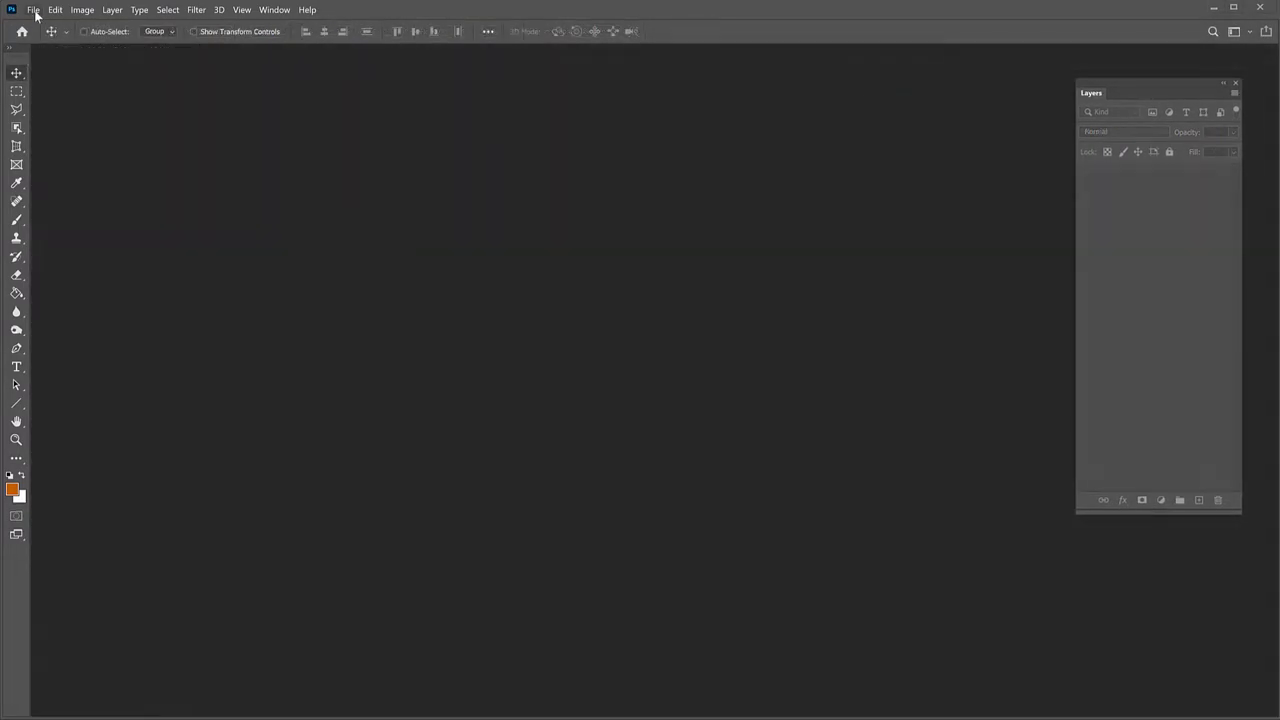
# Create a white 2000 x 2000 px document and place the Shakespeare cover image as a layer
pyautogui.click(34, 10)
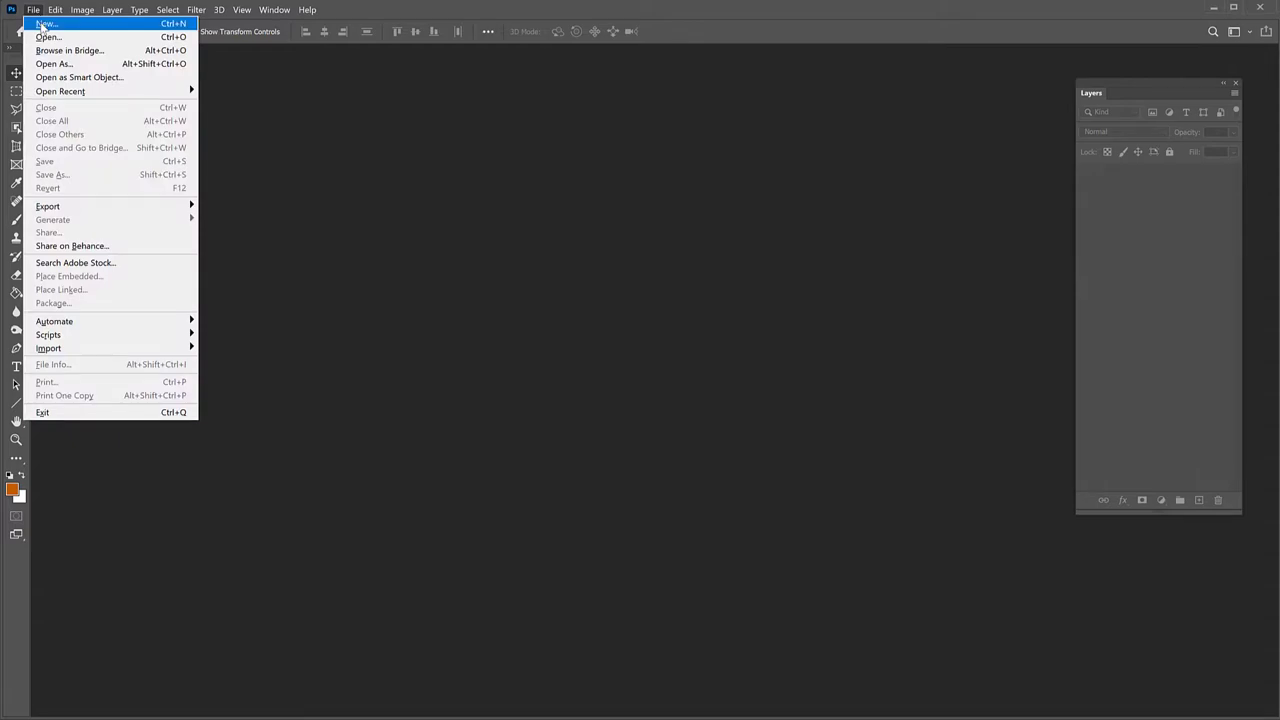
pyautogui.click(44, 23)
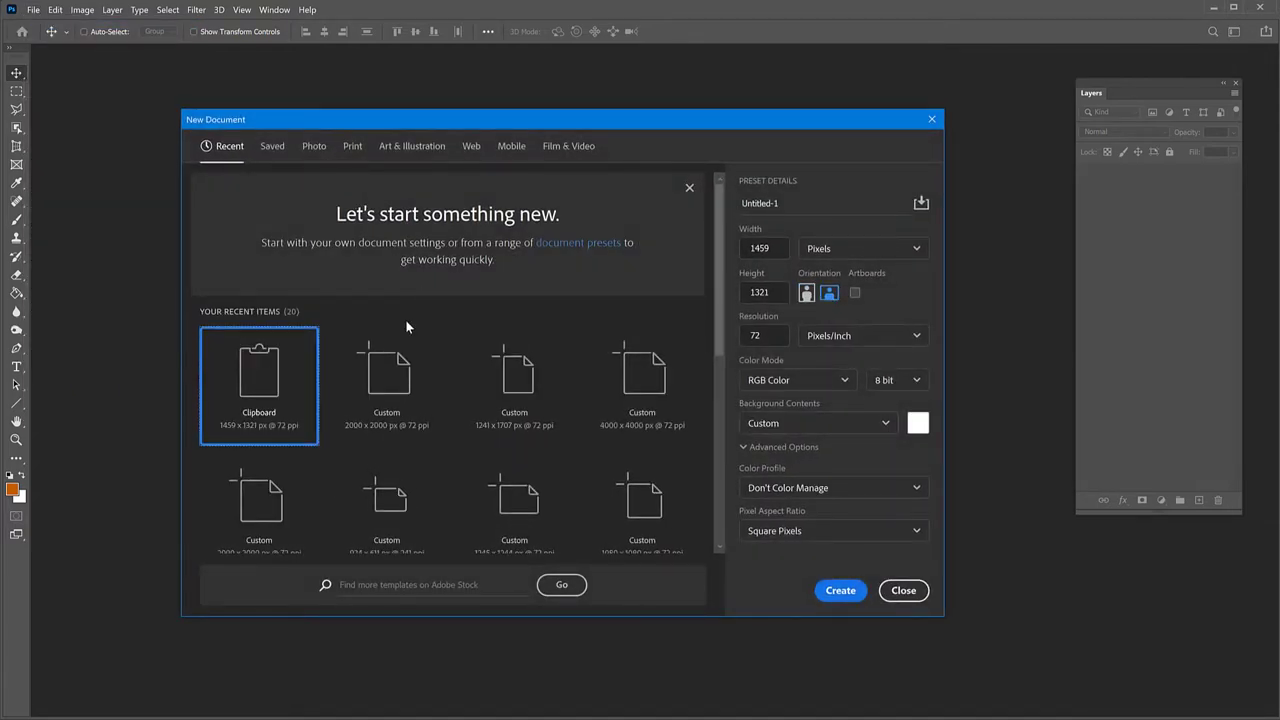
pyautogui.click(372, 392)
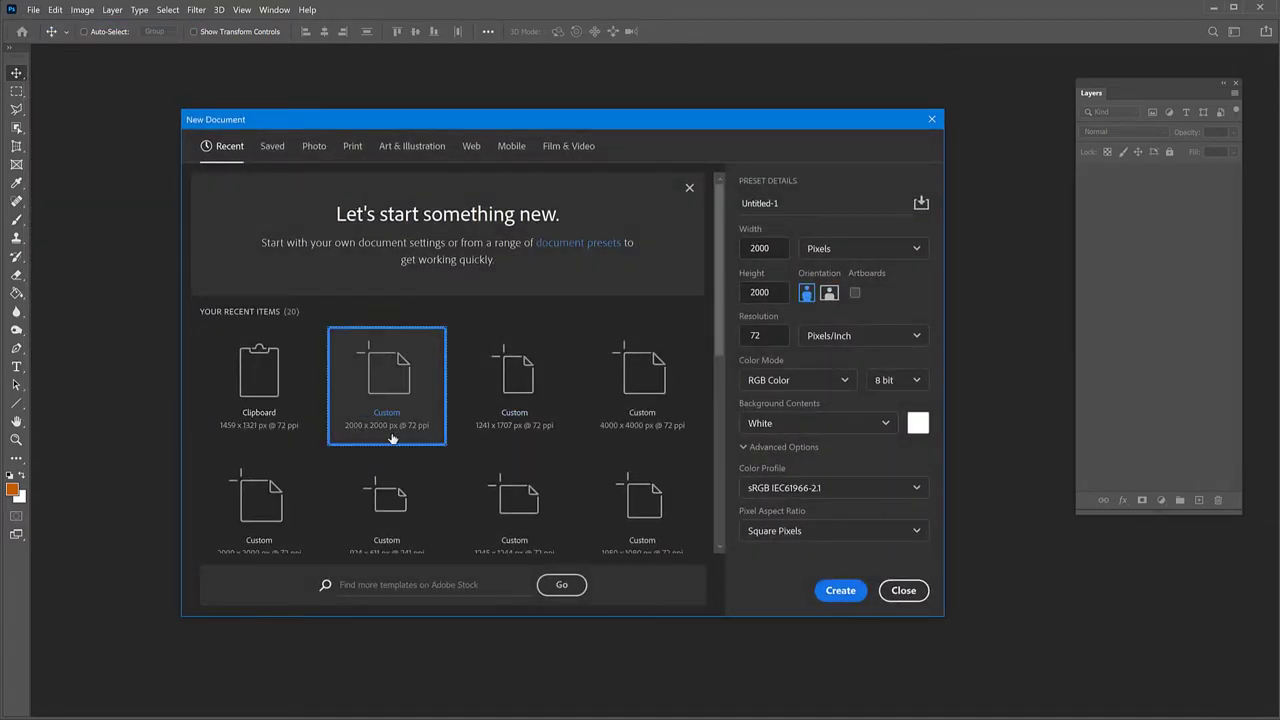
pyautogui.click(842, 591)
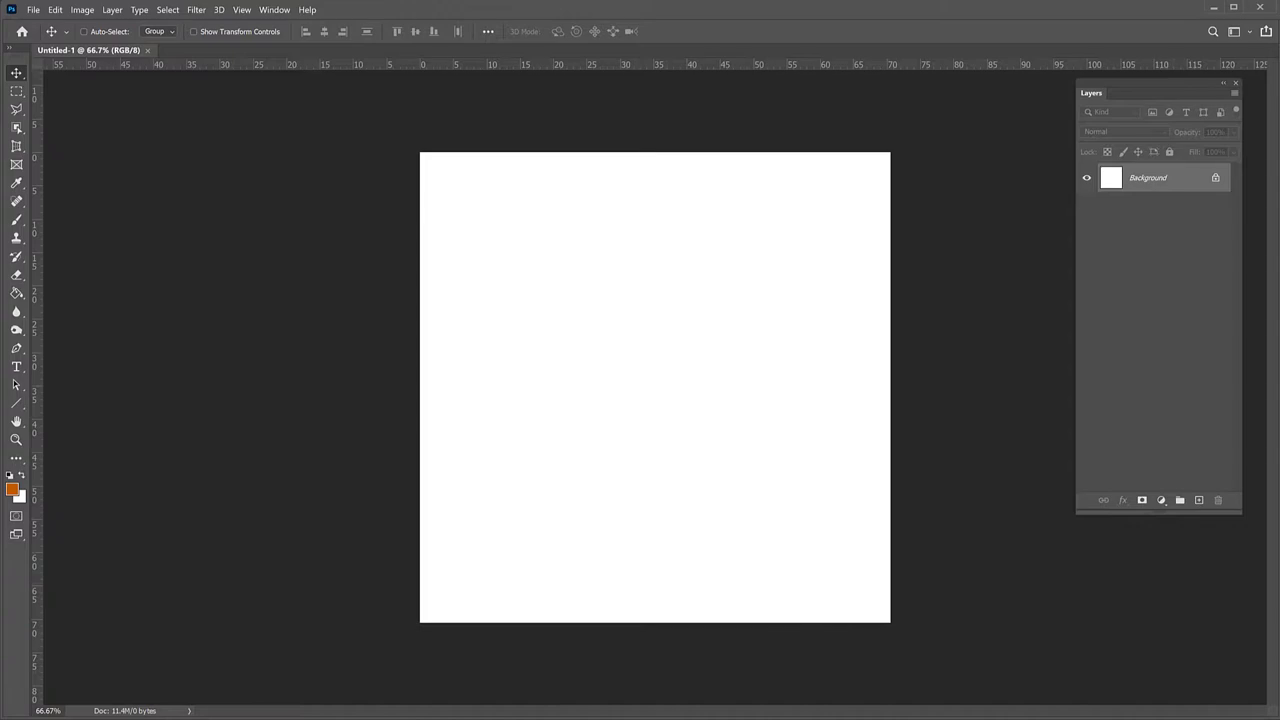
pyautogui.moveTo(483, 374); pyautogui.dragTo(518, 369)
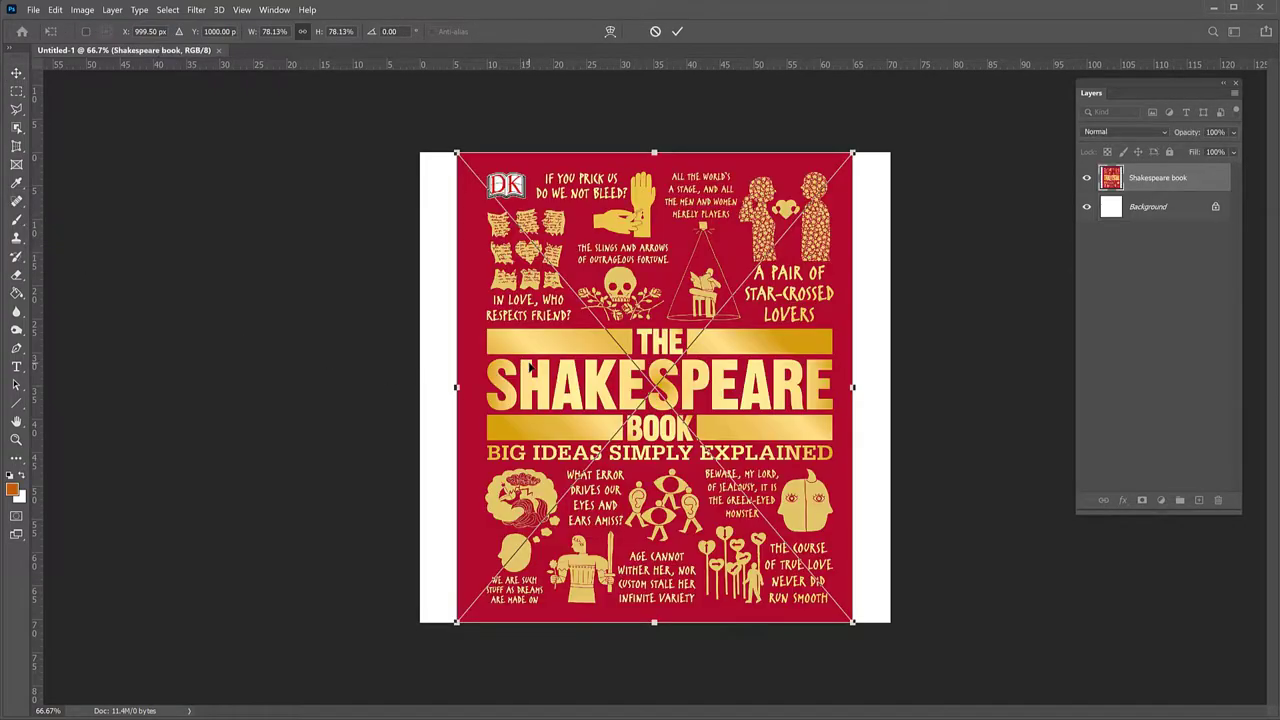
pyautogui.press('Return')
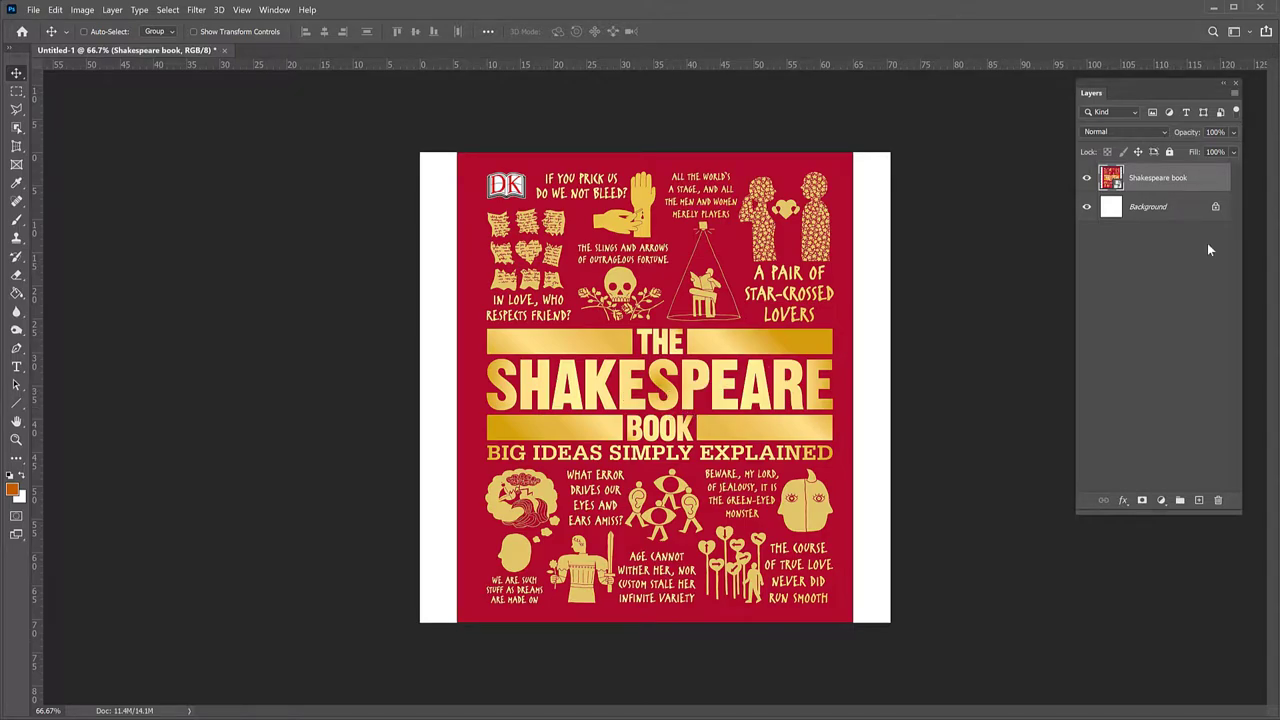
# Scale the Shakespeare cover down proportionally to about 52%
pyautogui.moveTo(650, 320)
pyautogui.mouseDown()
pyautogui.moveTo(636, 342)
pyautogui.moveTo(648, 340)
pyautogui.mouseUp()
pyautogui.hotkey('ctrl', 't')
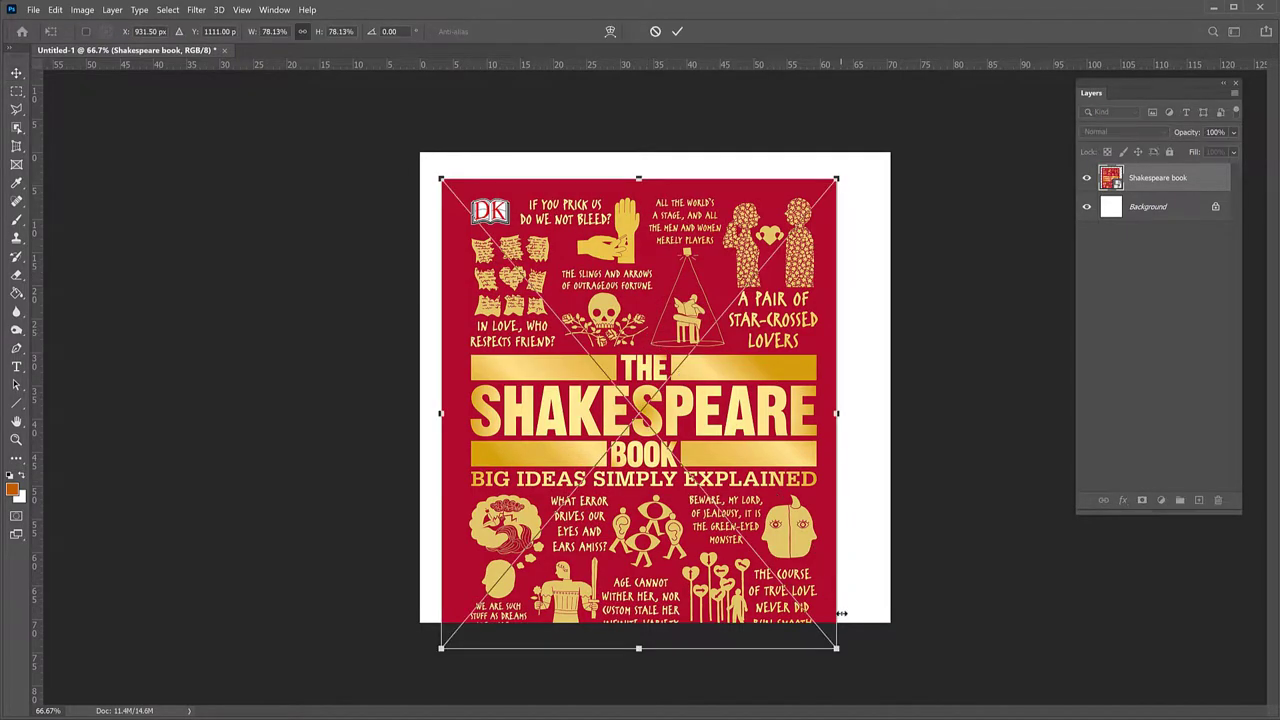
pyautogui.moveTo(838, 644); pyautogui.dragTo(707, 494)
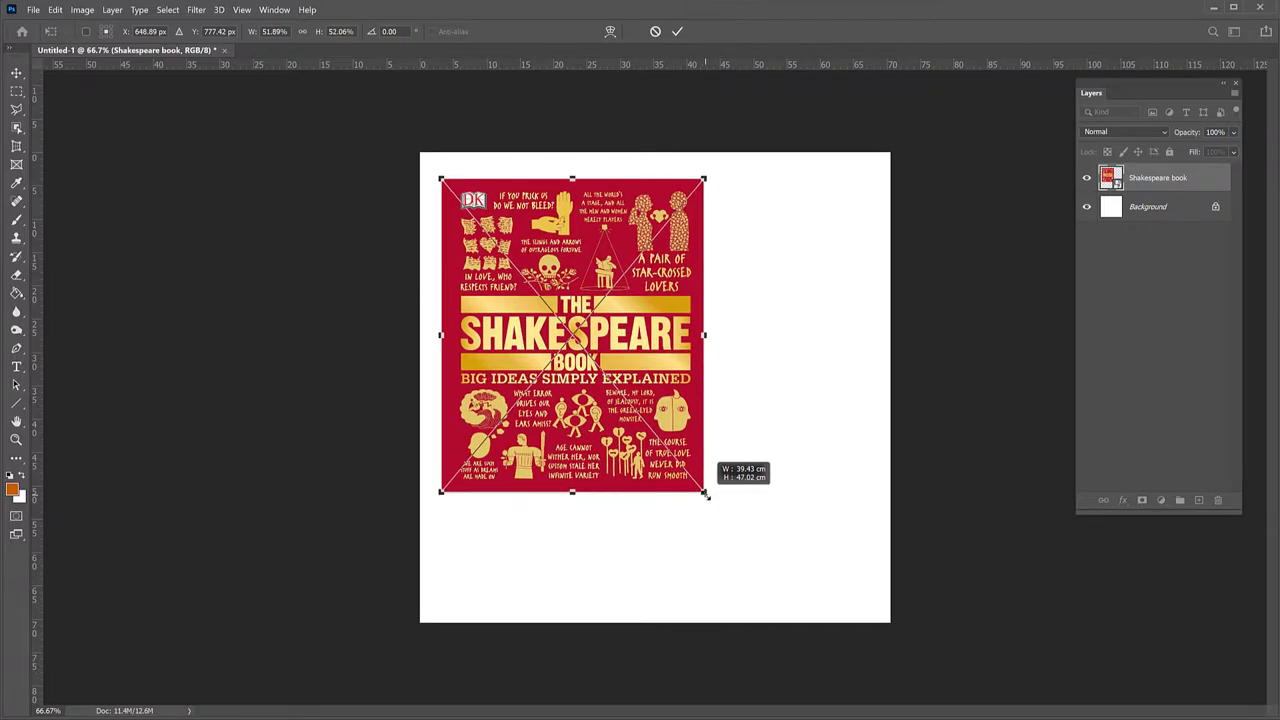
pyautogui.moveTo(707, 494); pyautogui.dragTo(707, 494)
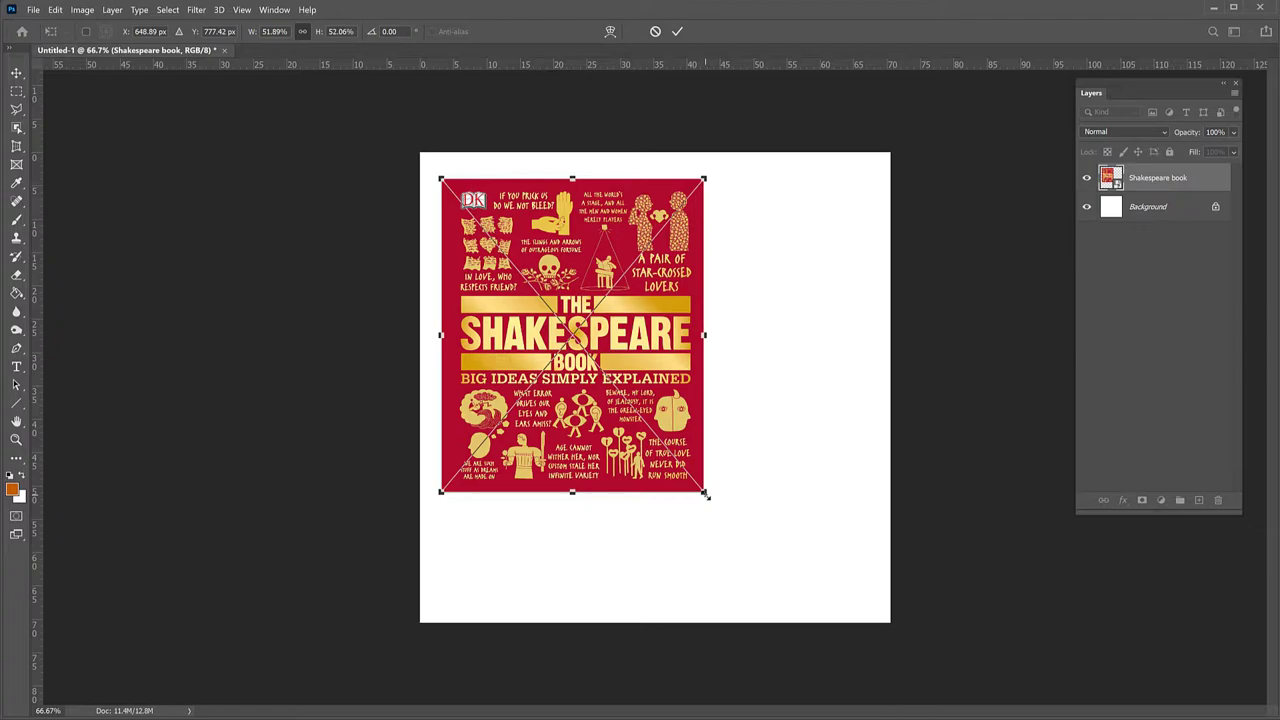
pyautogui.press('Return')
# Move the cover so it sits horizontally centred in the upper part of the canvas
pyautogui.moveTo(630, 414); pyautogui.dragTo(787, 451)
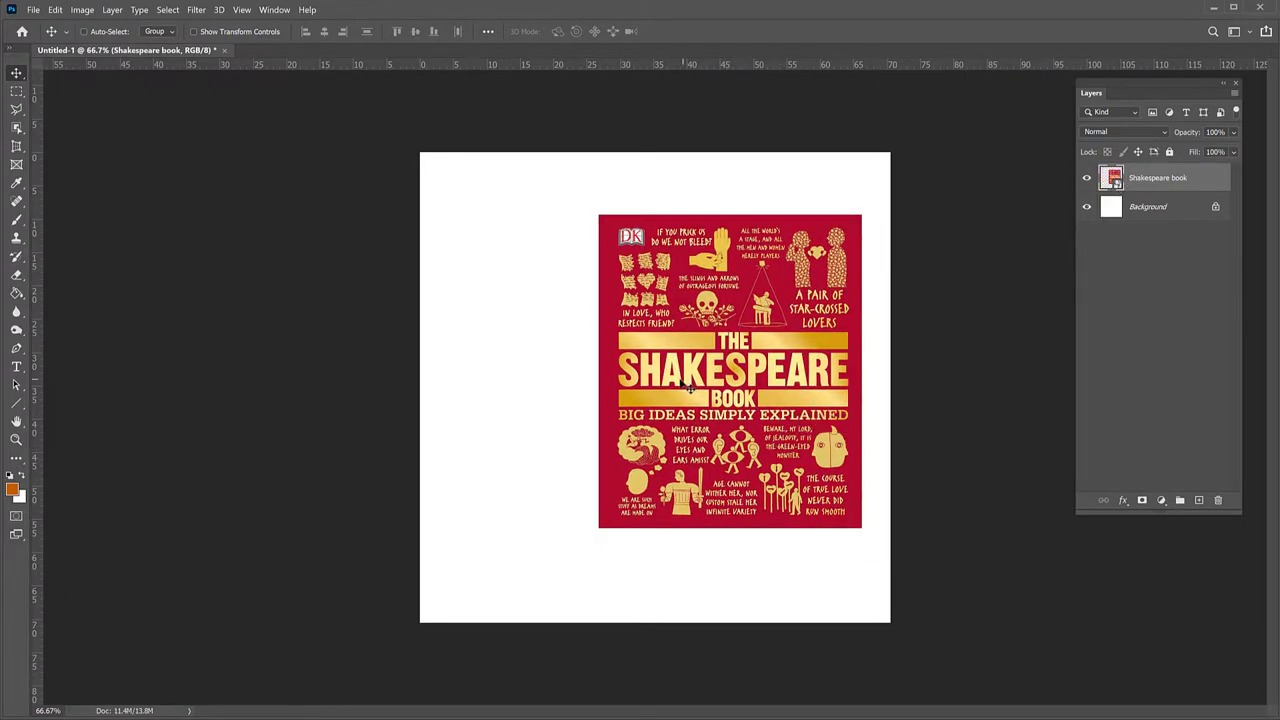
pyautogui.moveTo(682, 382); pyautogui.dragTo(658, 348)
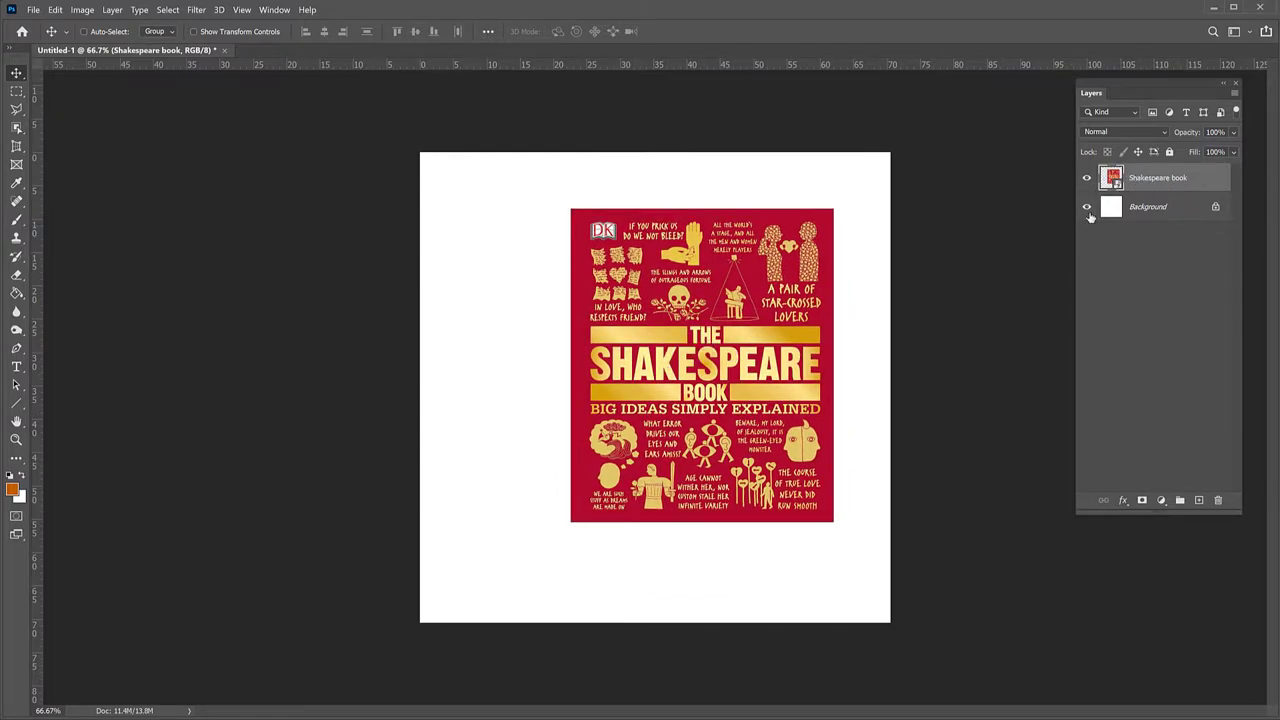
pyautogui.moveTo(720, 390); pyautogui.dragTo(606, 366)
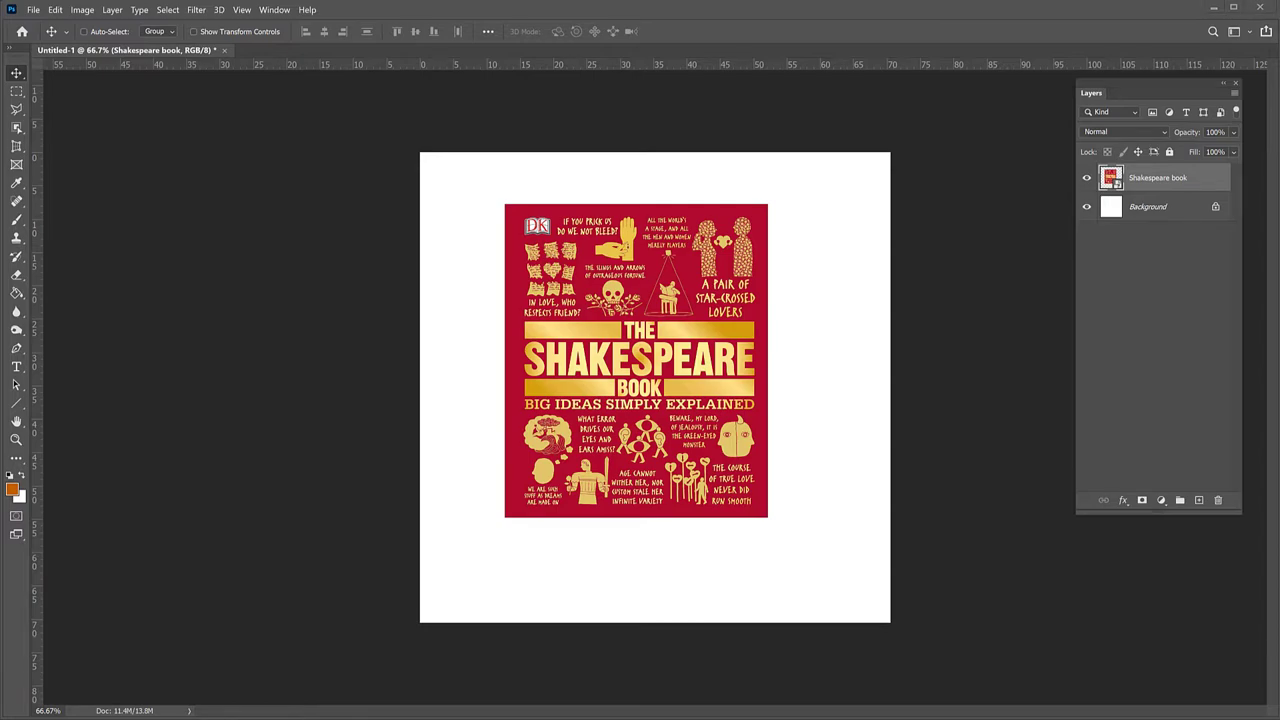
# Switch to File Explorer showing the Green BOOKS png folder and raise its window
pyautogui.hotkey('alt', 'Tab')
pyautogui.moveTo(571, 214); pyautogui.dragTo(573, 152)
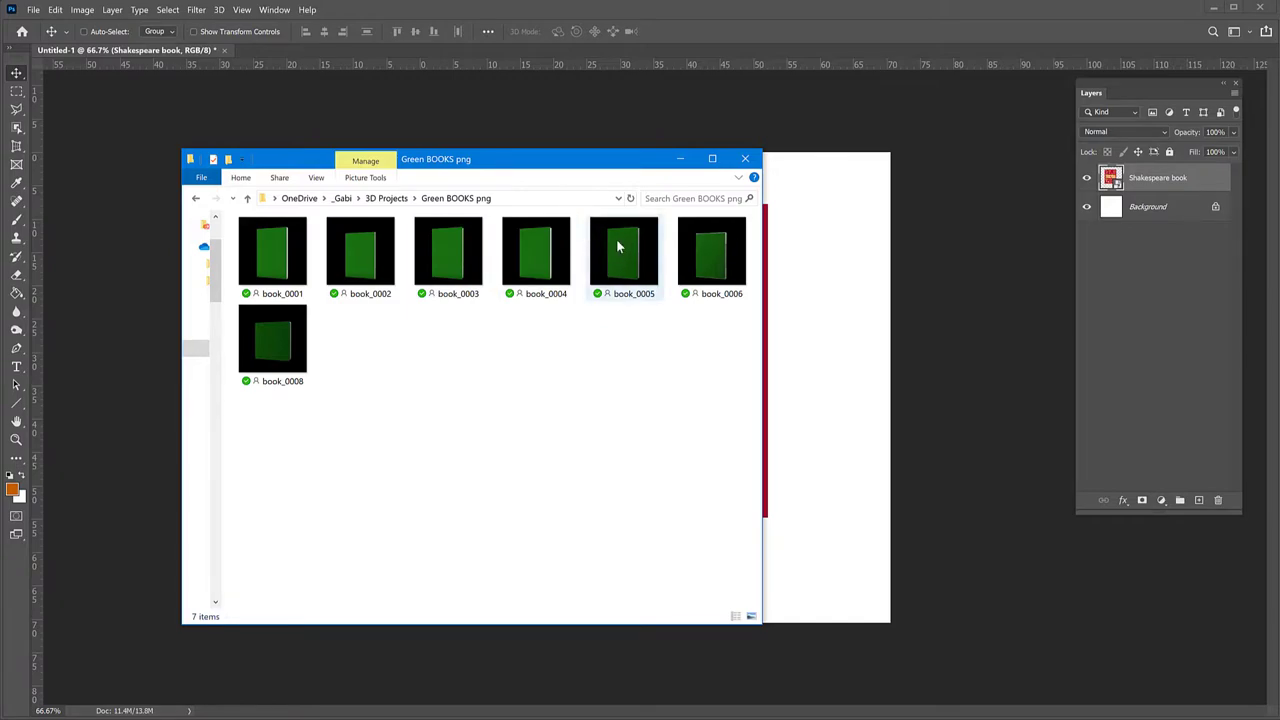
# Drag book_0004 from the Green BOOKS png folder into the Photoshop document
pyautogui.moveTo(548, 168); pyautogui.dragTo(474, 157)
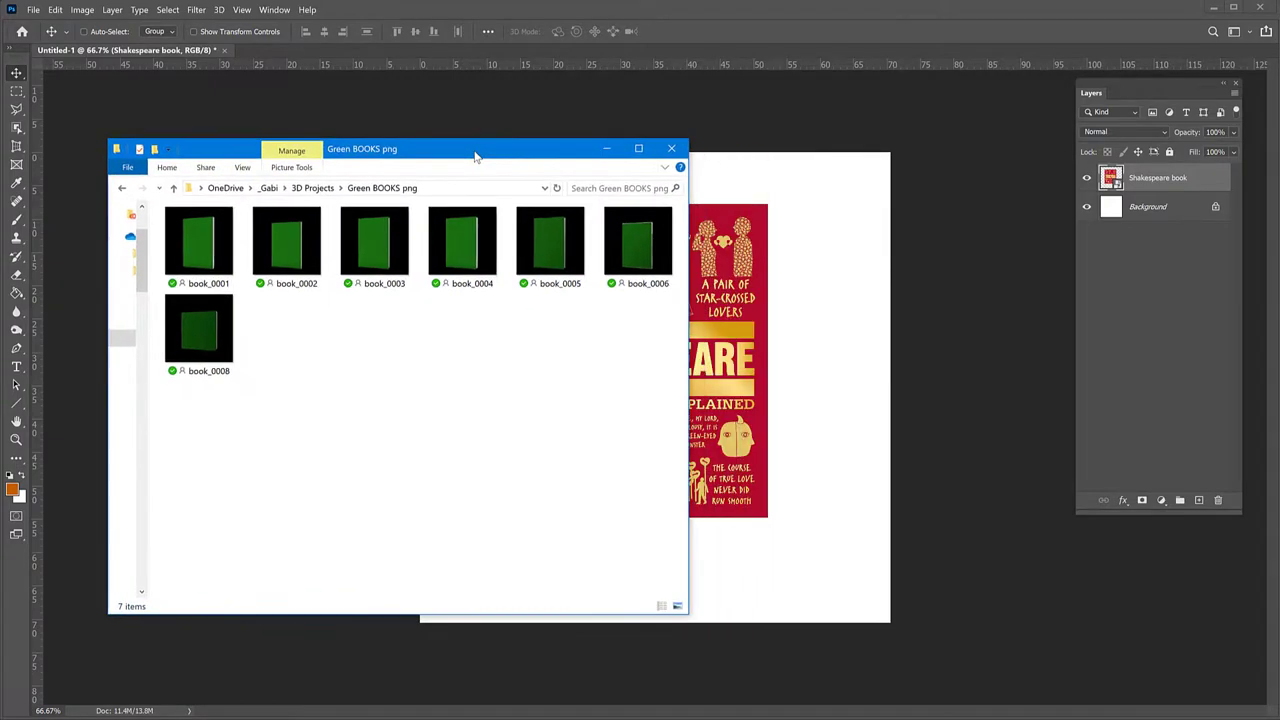
pyautogui.click(468, 233)
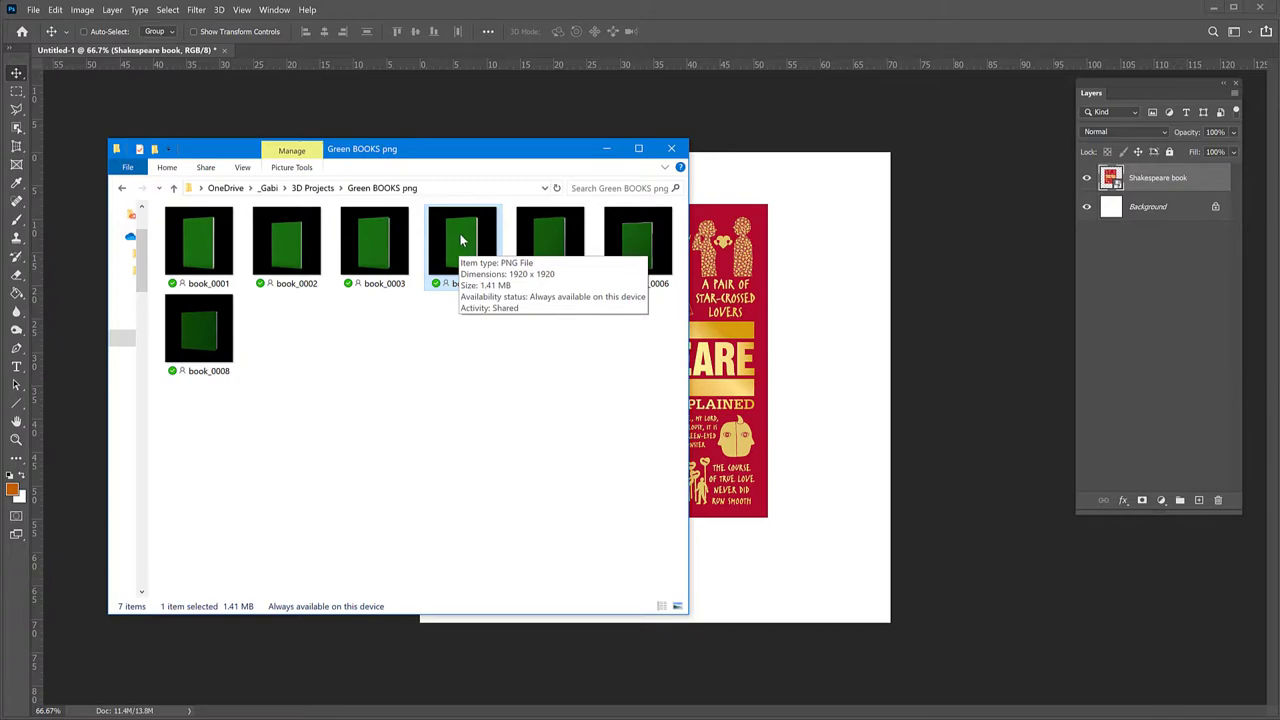
pyautogui.moveTo(462, 240); pyautogui.dragTo(800, 418)
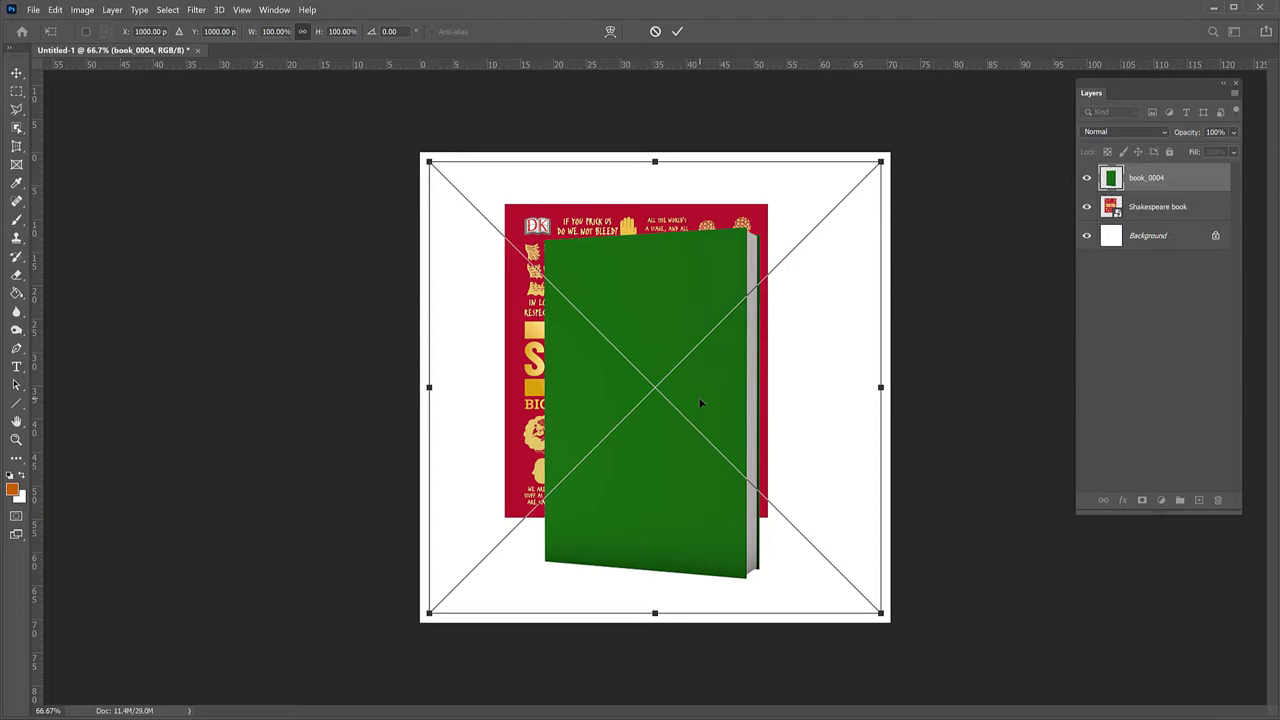
# Place book_0004 and move it right to uncover the Shakespeare cover
pyautogui.press('Return')
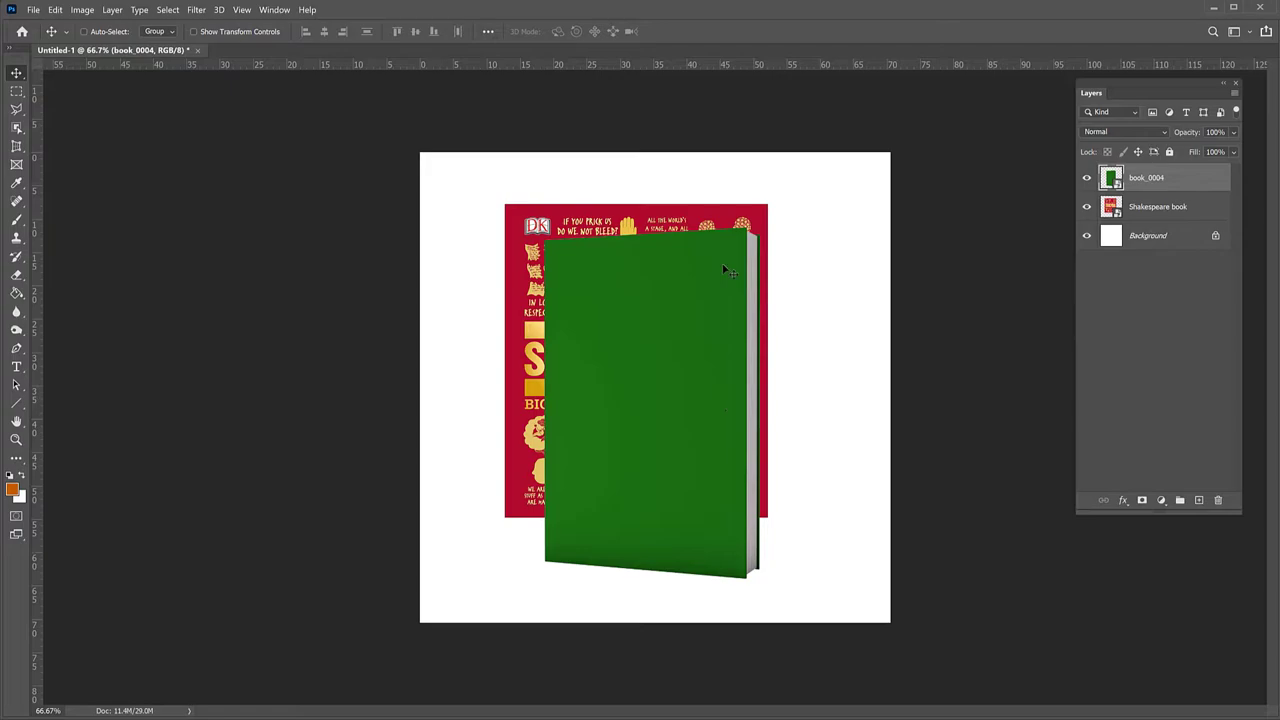
pyautogui.moveTo(649, 311)
pyautogui.mouseDown()
pyautogui.moveTo(600, 300)
pyautogui.moveTo(682, 308)
pyautogui.moveTo(658, 310)
pyautogui.mouseUp()
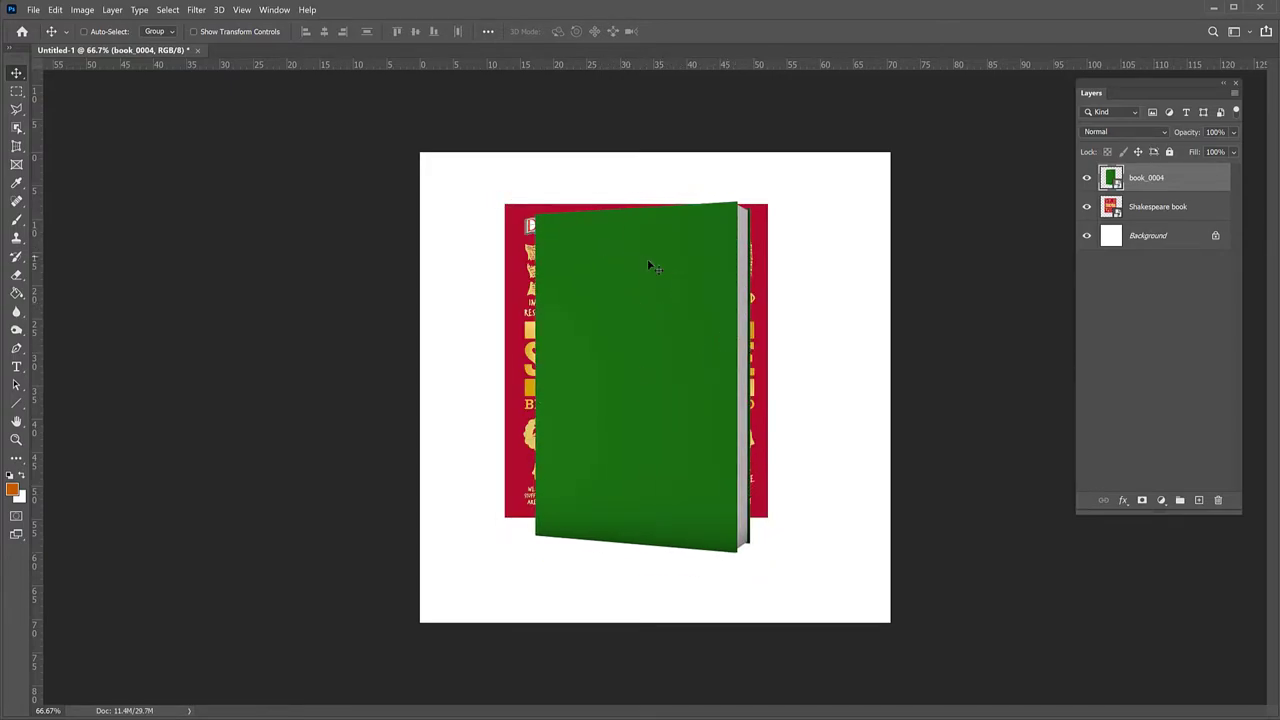
pyautogui.moveTo(623, 434); pyautogui.dragTo(665, 417)
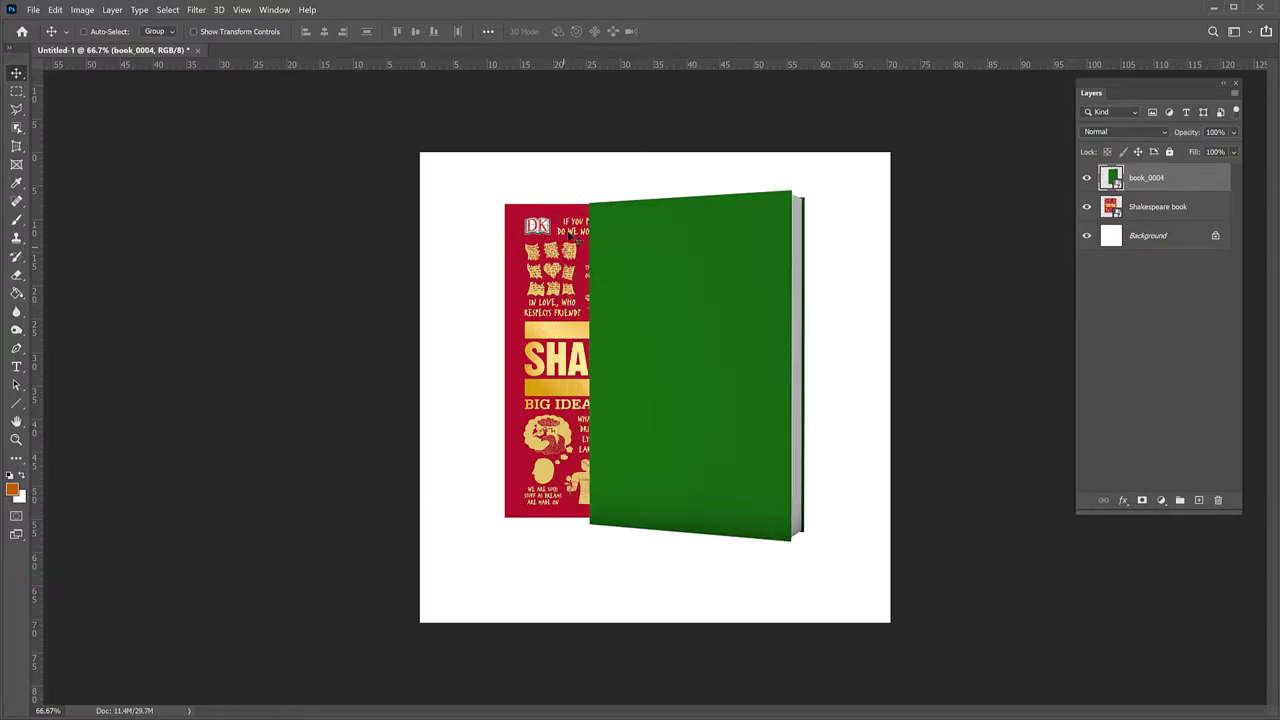
# Move the Shakespeare book layer above book_0004 and align the cover over its front
pyautogui.click(1148, 212)
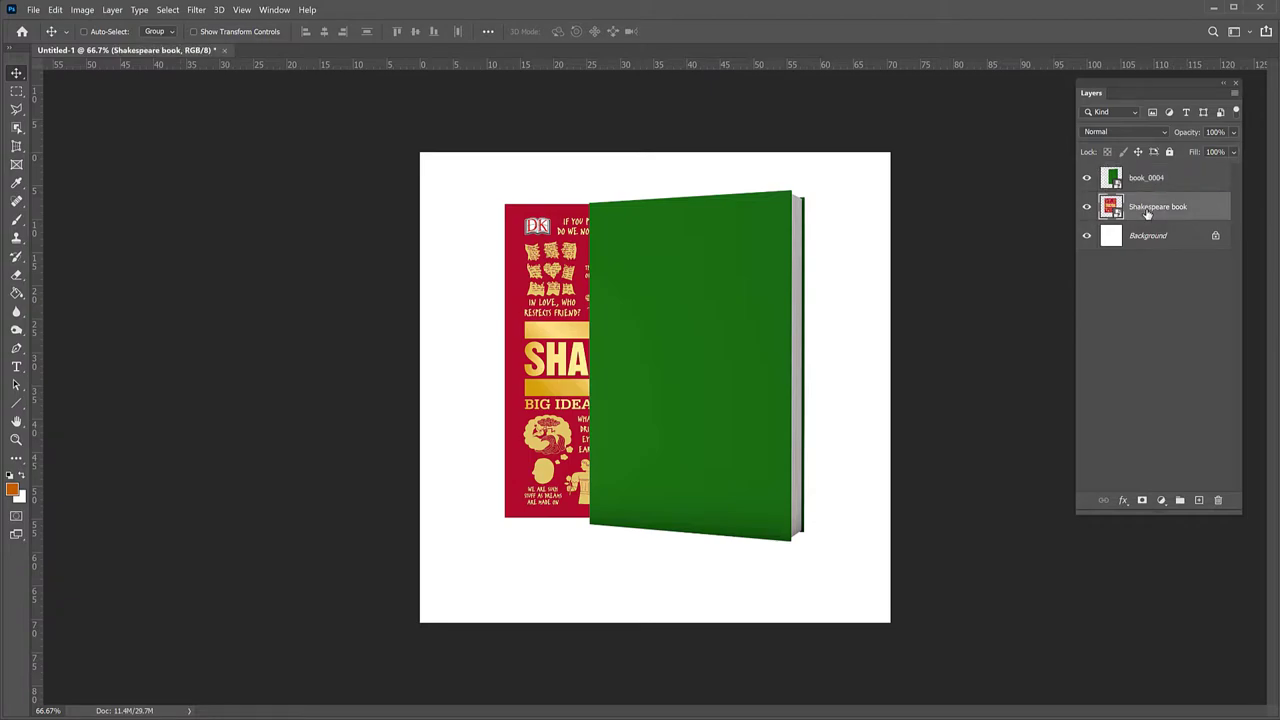
pyautogui.moveTo(1144, 216); pyautogui.dragTo(1128, 176)
pyautogui.moveTo(680, 327)
pyautogui.mouseDown()
pyautogui.moveTo(785, 332)
pyautogui.moveTo(703, 327)
pyautogui.mouseUp()
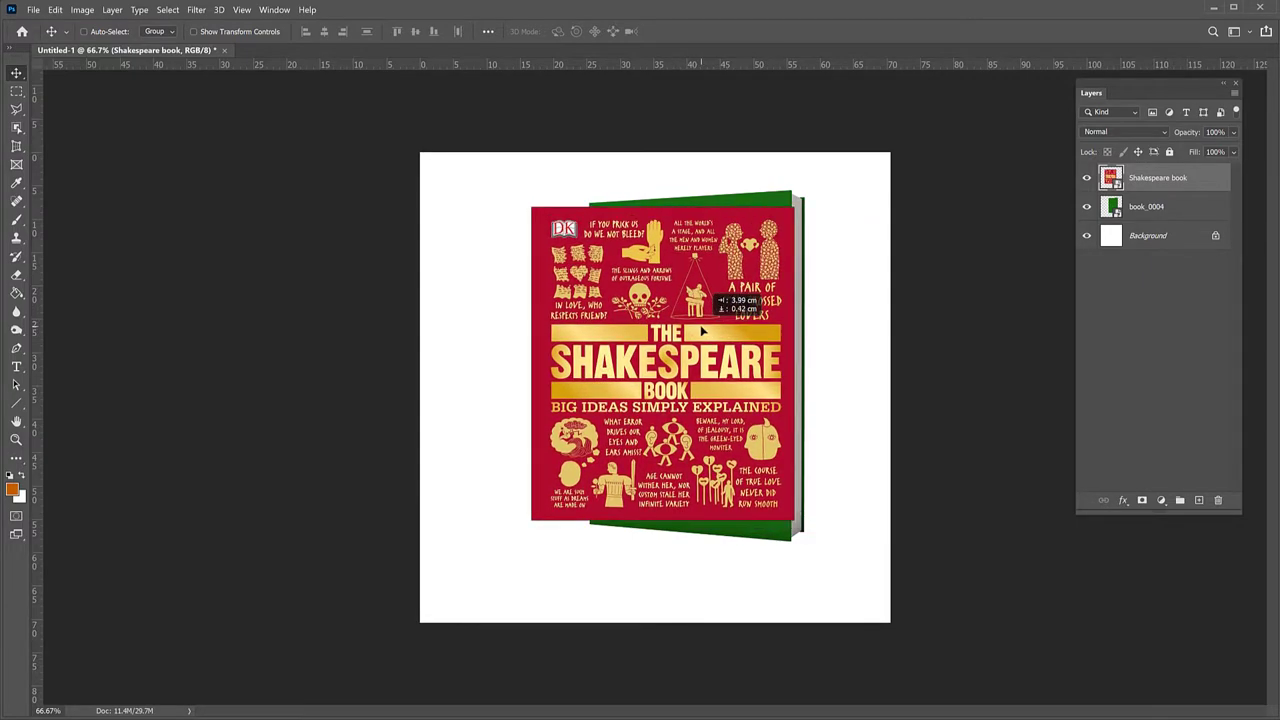
pyautogui.moveTo(617, 312); pyautogui.dragTo(640, 317)
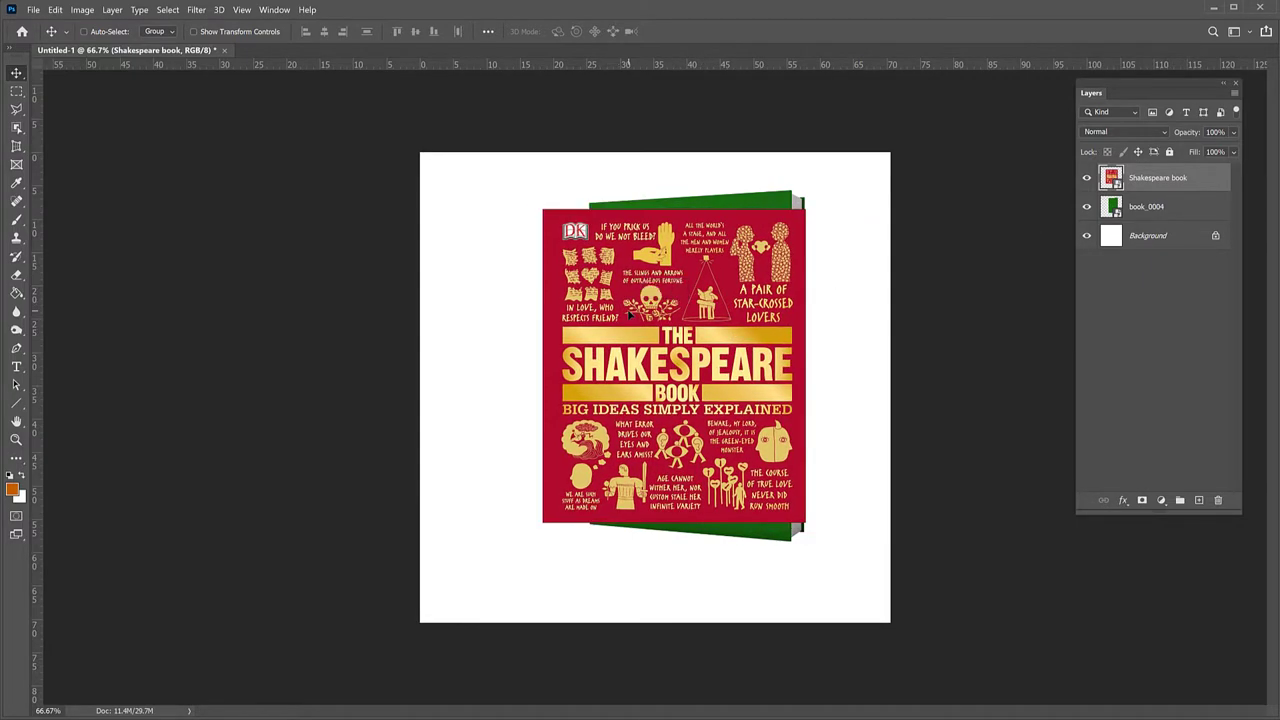
# Switch Free Transform to Distort and roughly pull the cover's four corners toward the book
pyautogui.hotkey('ctrl', 't')
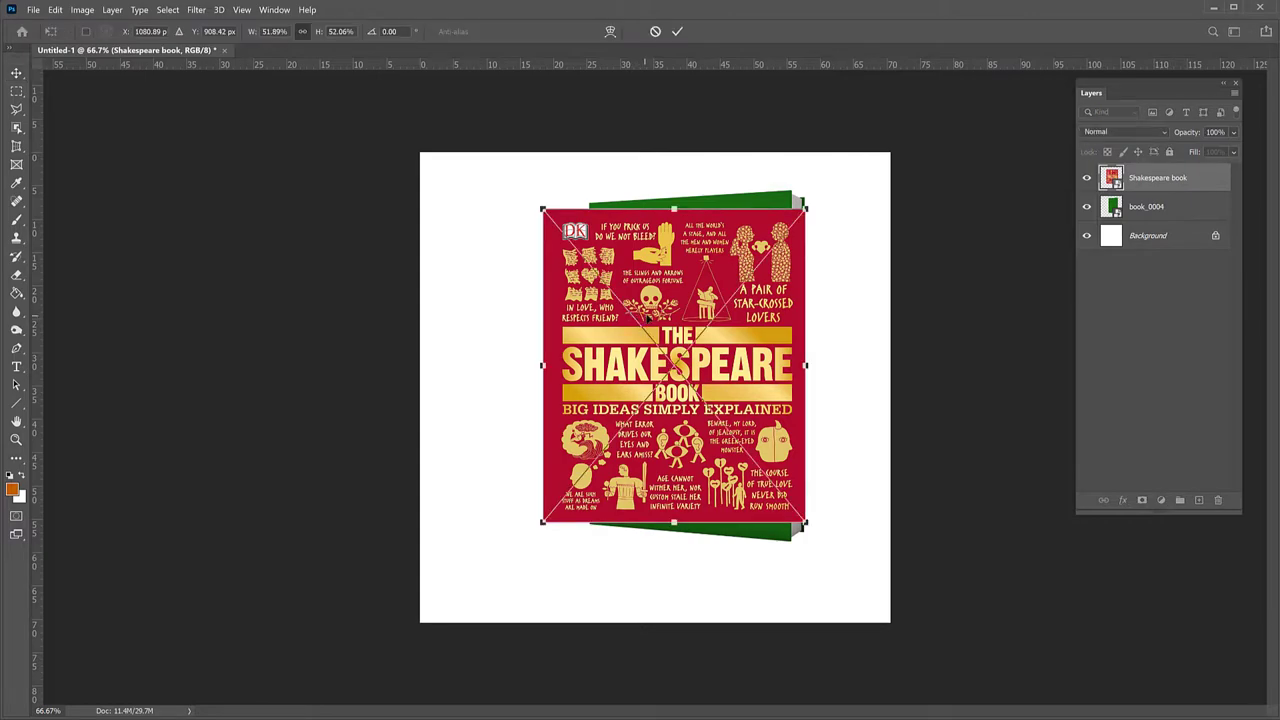
pyautogui.rightClick(658, 292)
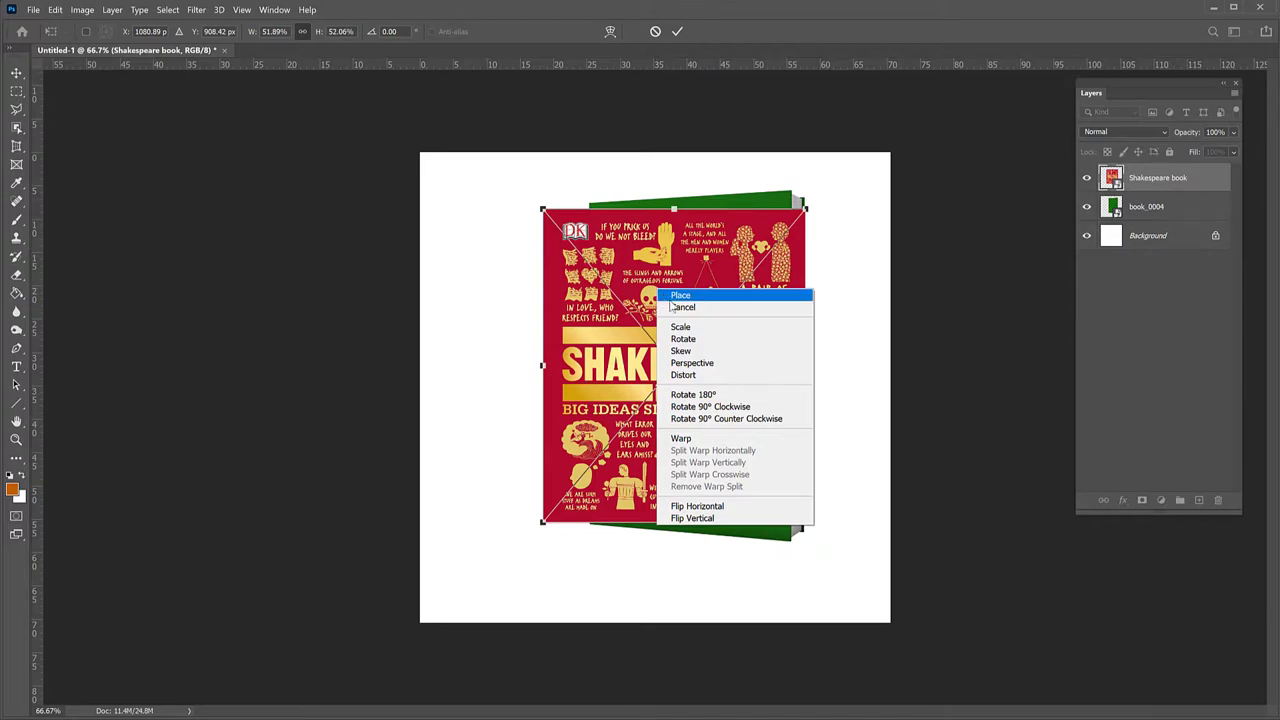
pyautogui.click(683, 375)
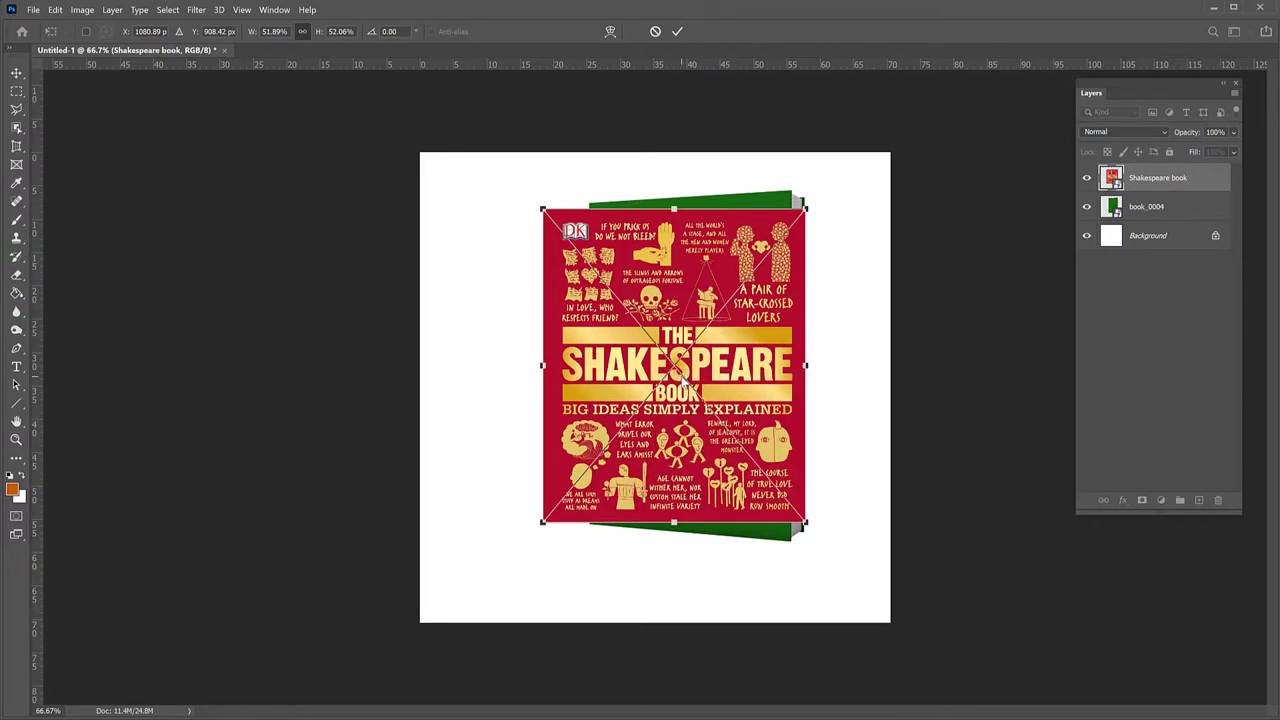
pyautogui.moveTo(547, 213); pyautogui.dragTo(596, 209)
pyautogui.moveTo(806, 210); pyautogui.dragTo(782, 203)
pyautogui.moveTo(804, 524); pyautogui.dragTo(790, 532)
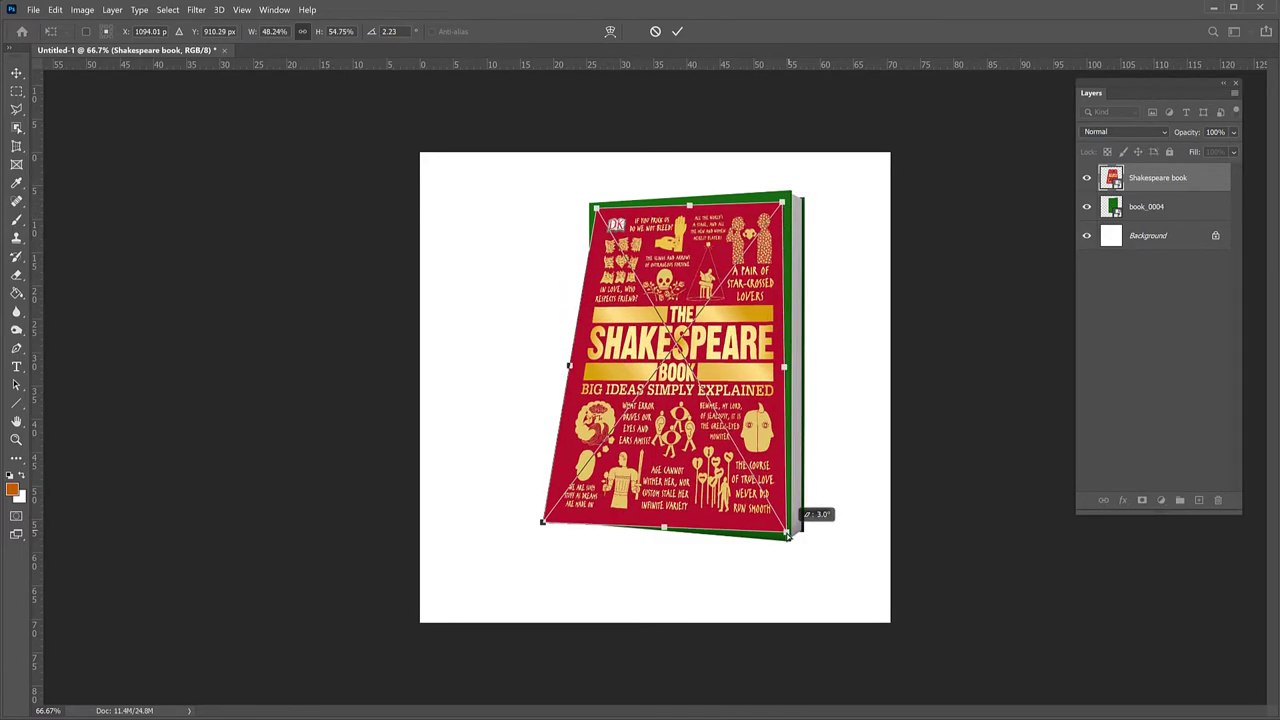
pyautogui.moveTo(543, 522); pyautogui.dragTo(593, 521)
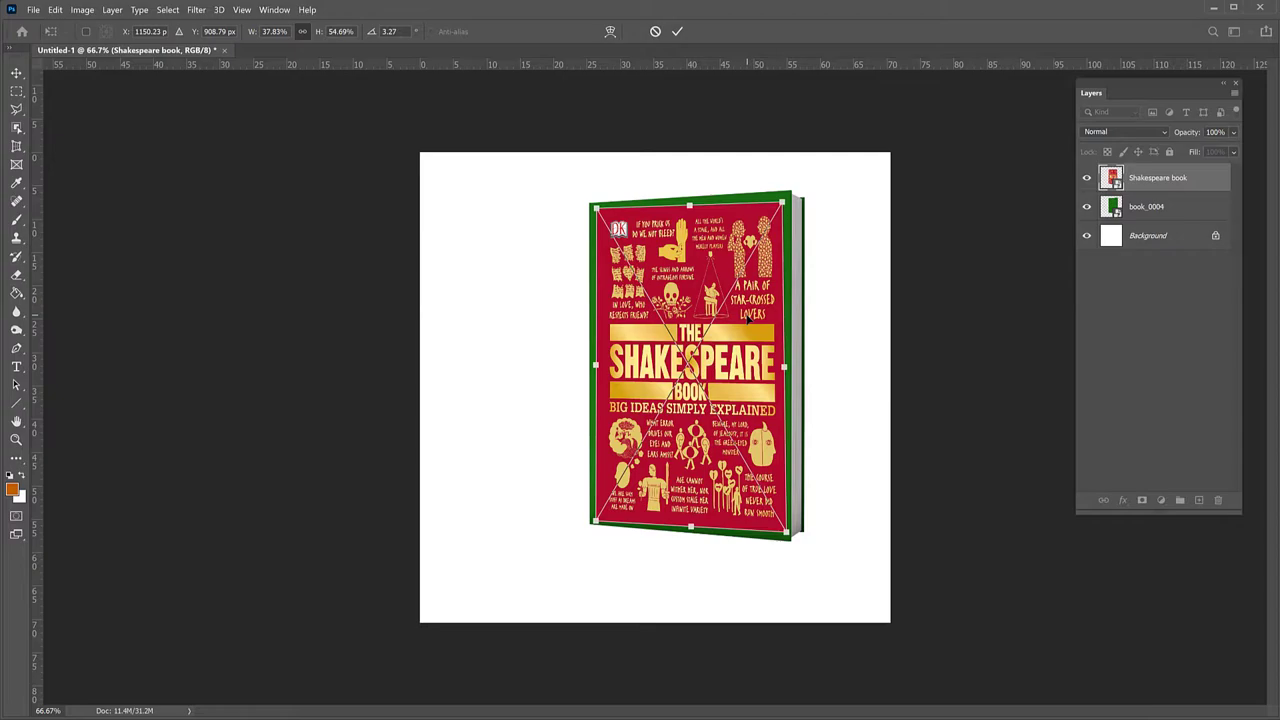
# Zoom in and pin the cover's top-left corner onto the green book's corner
pyautogui.hotkey('ctrl', '+')
pyautogui.hotkey('ctrl', '+')
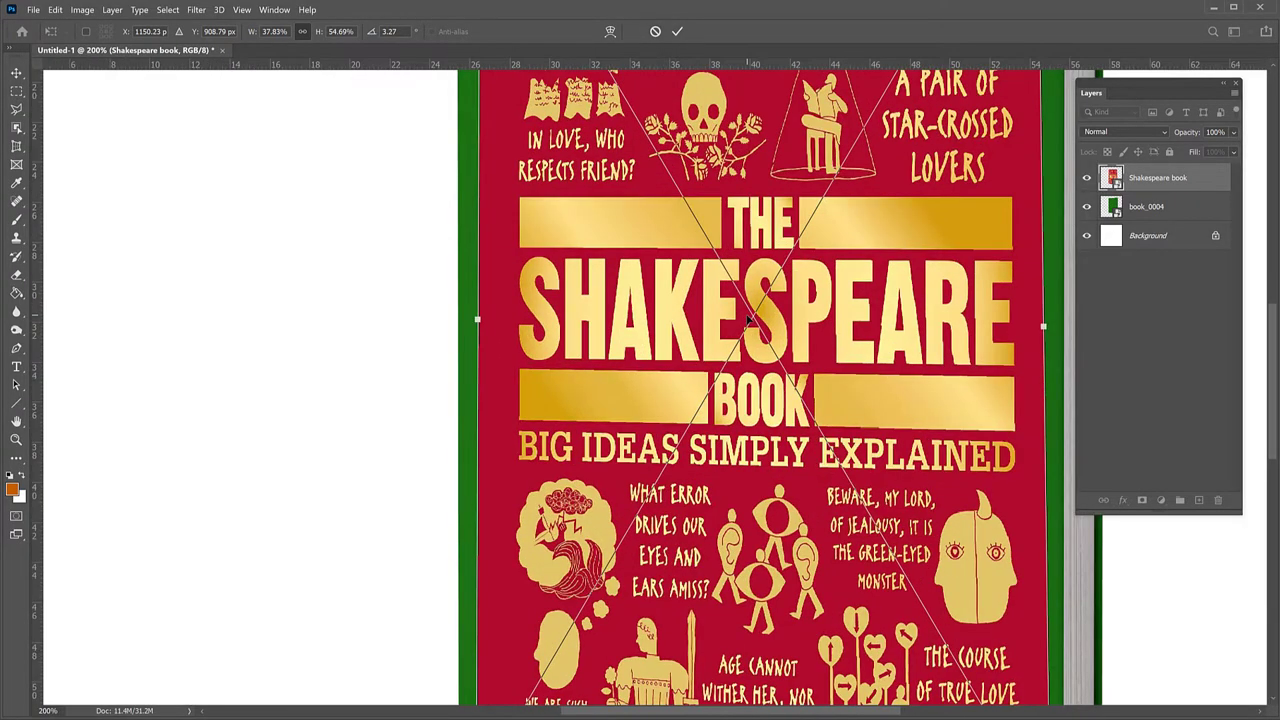
pyautogui.hotkey('ctrl', '+')
pyautogui.moveTo(536, 234); pyautogui.dragTo(566, 460)
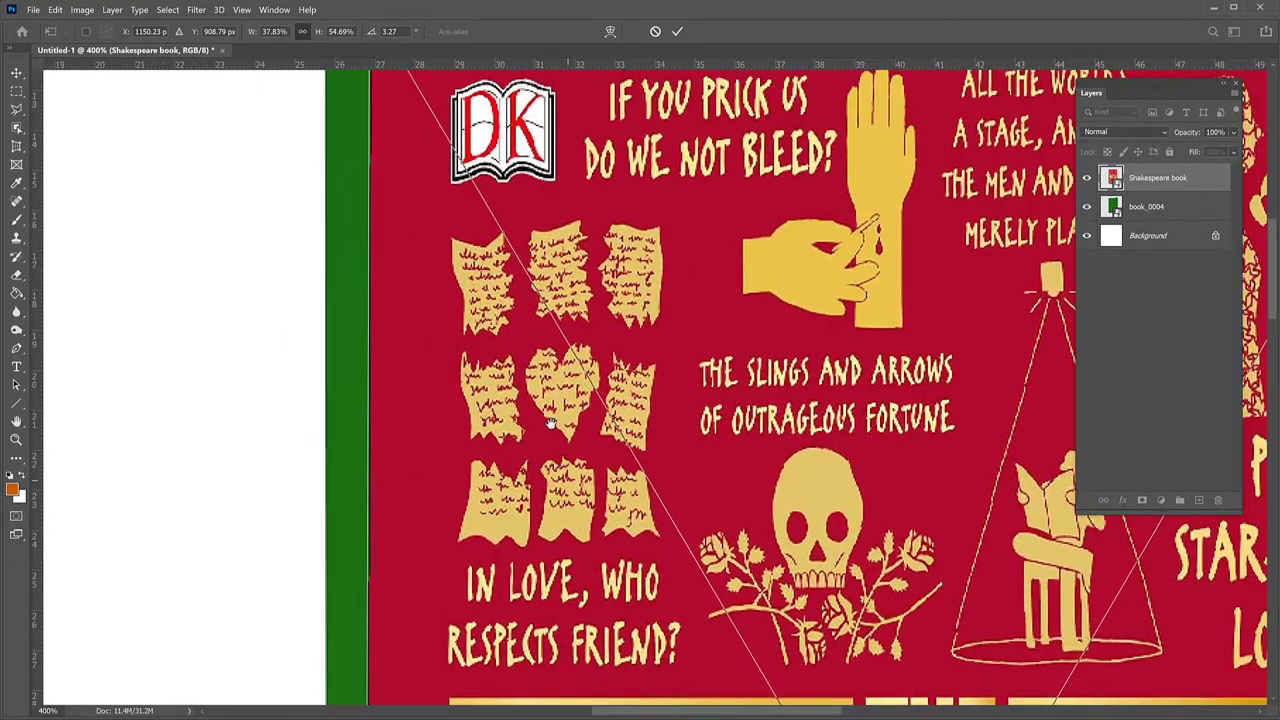
pyautogui.moveTo(476, 159); pyautogui.dragTo(271, 356)
pyautogui.moveTo(116, 321); pyautogui.dragTo(230, 339)
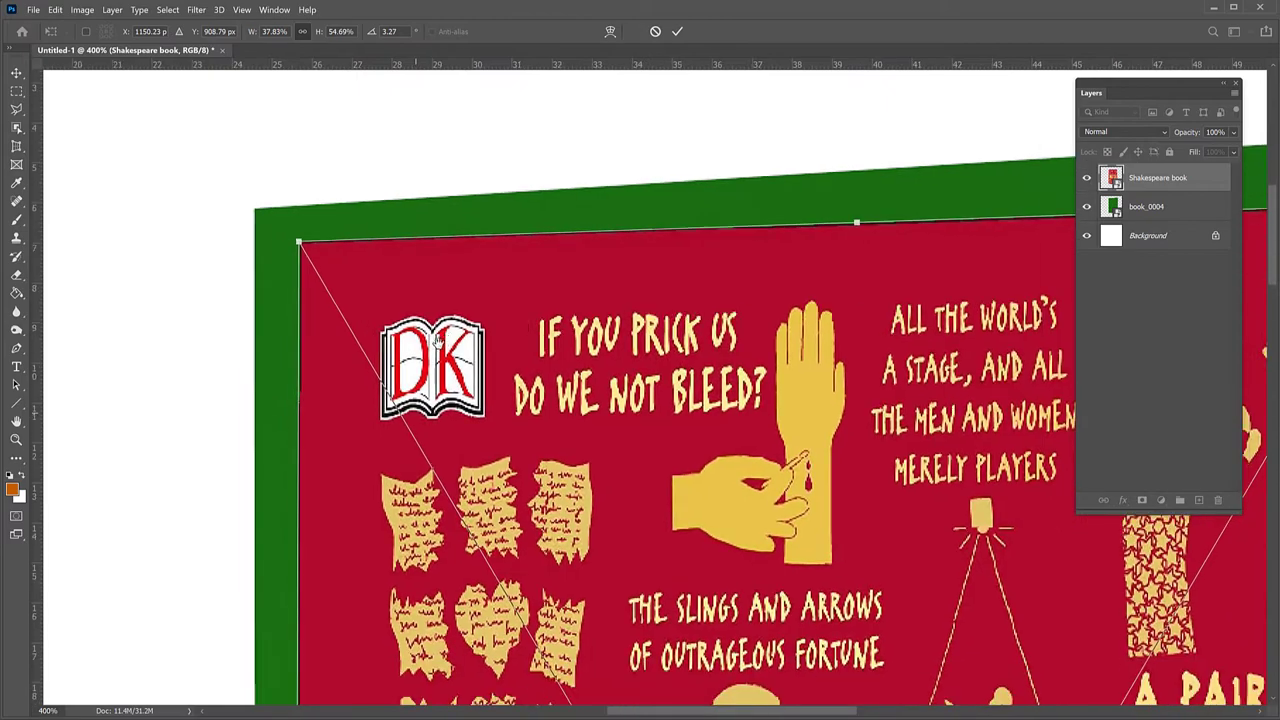
pyautogui.moveTo(393, 376); pyautogui.dragTo(446, 340)
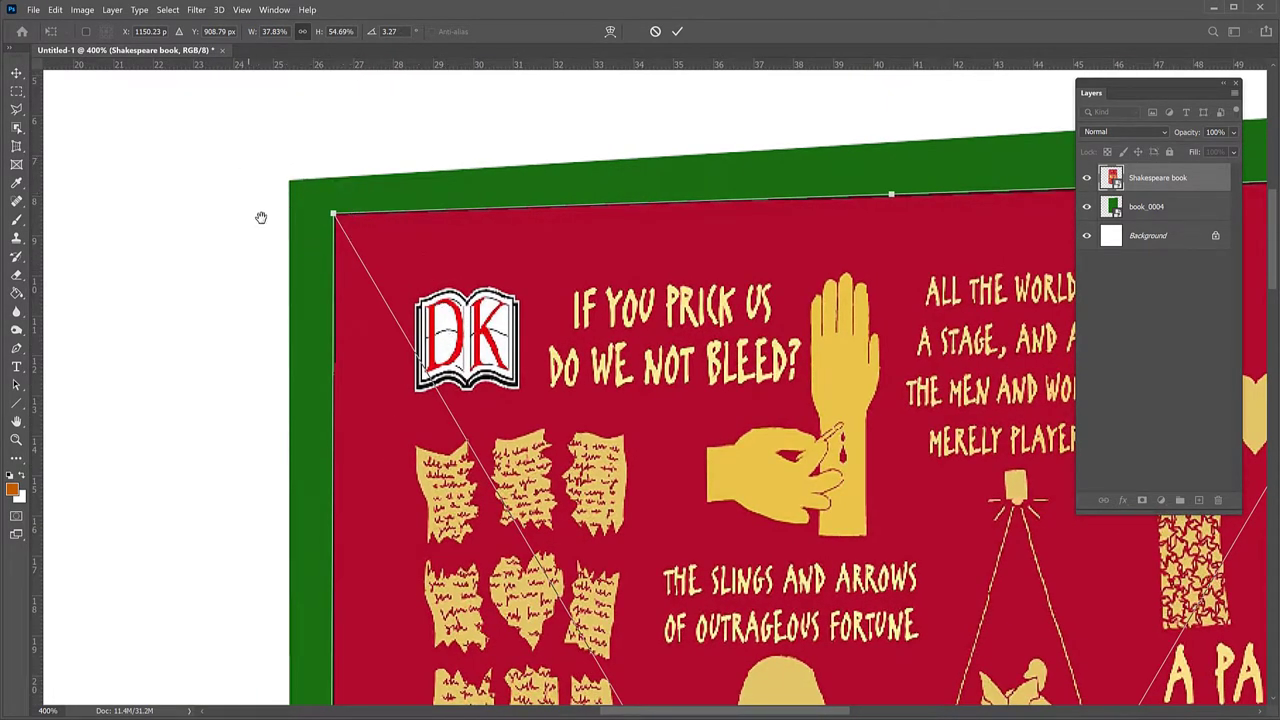
pyautogui.hotkey('ctrl', '+')
pyautogui.hotkey('ctrl', '+')
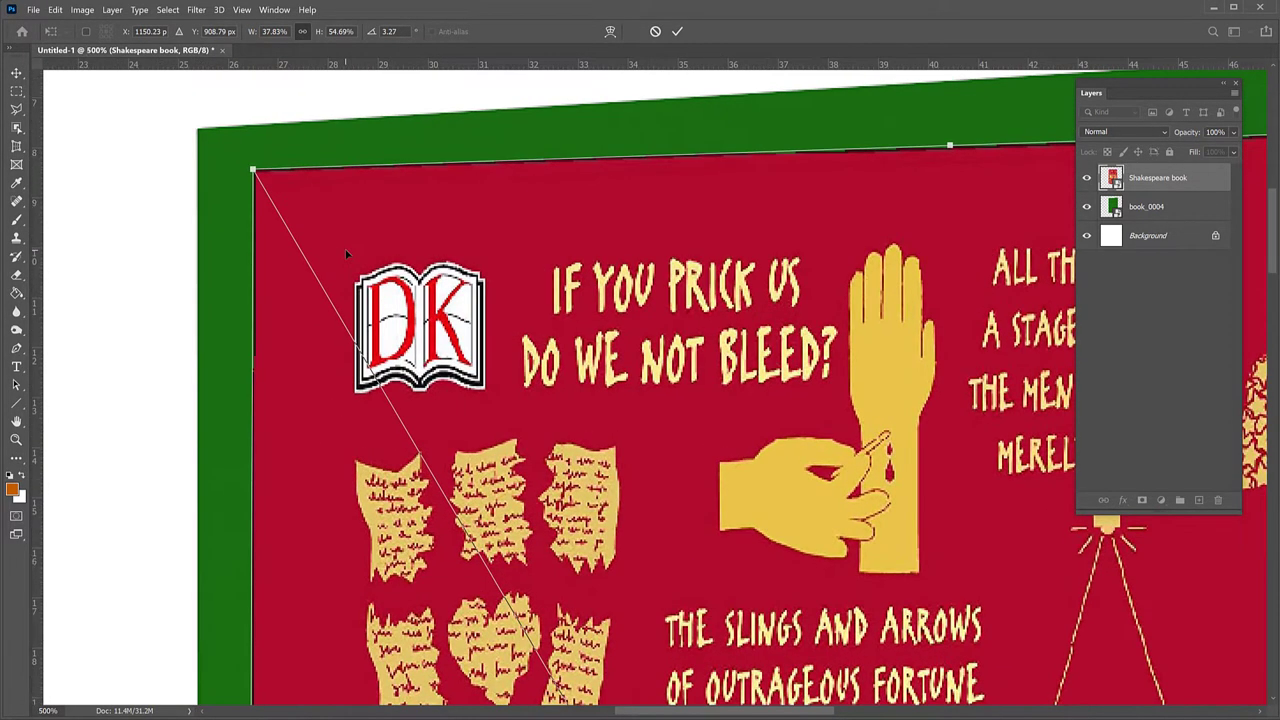
pyautogui.scroll(-2, 345, 243)
pyautogui.scroll(2, 520, 350)
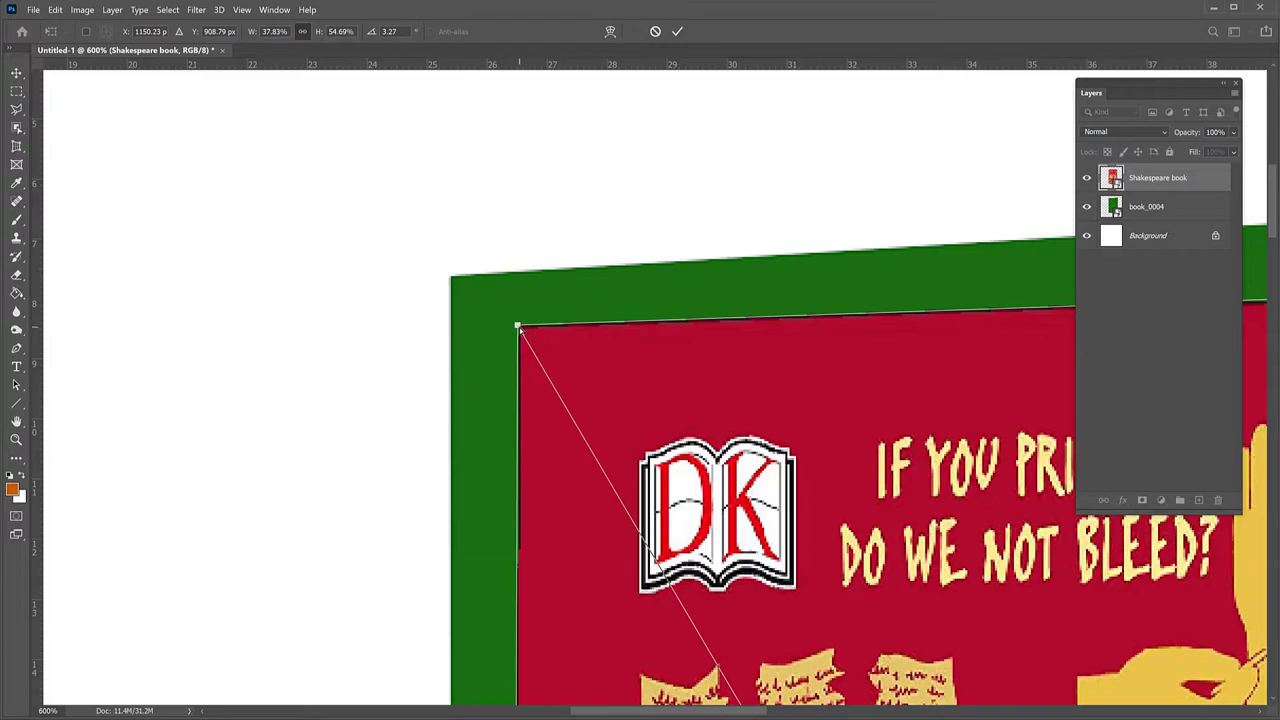
pyautogui.moveTo(517, 325); pyautogui.dragTo(449, 274)
# Pin the top-right, bottom-right and bottom-left cover corners onto the book's front corners
pyautogui.moveTo(726, 367); pyautogui.dragTo(241, 366)
pyautogui.moveTo(913, 367); pyautogui.dragTo(171, 371)
pyautogui.moveTo(863, 340); pyautogui.dragTo(777, 407)
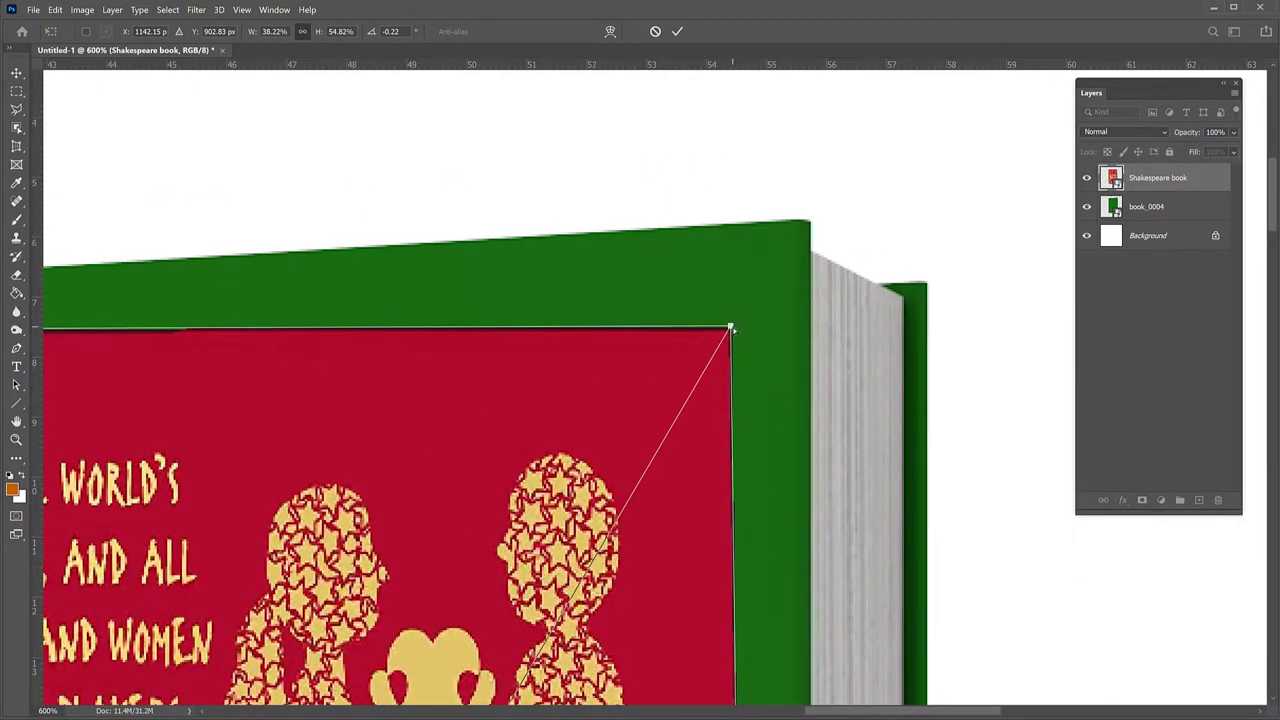
pyautogui.moveTo(731, 328); pyautogui.dragTo(809, 218)
pyautogui.scroll(-15, 725, 505)
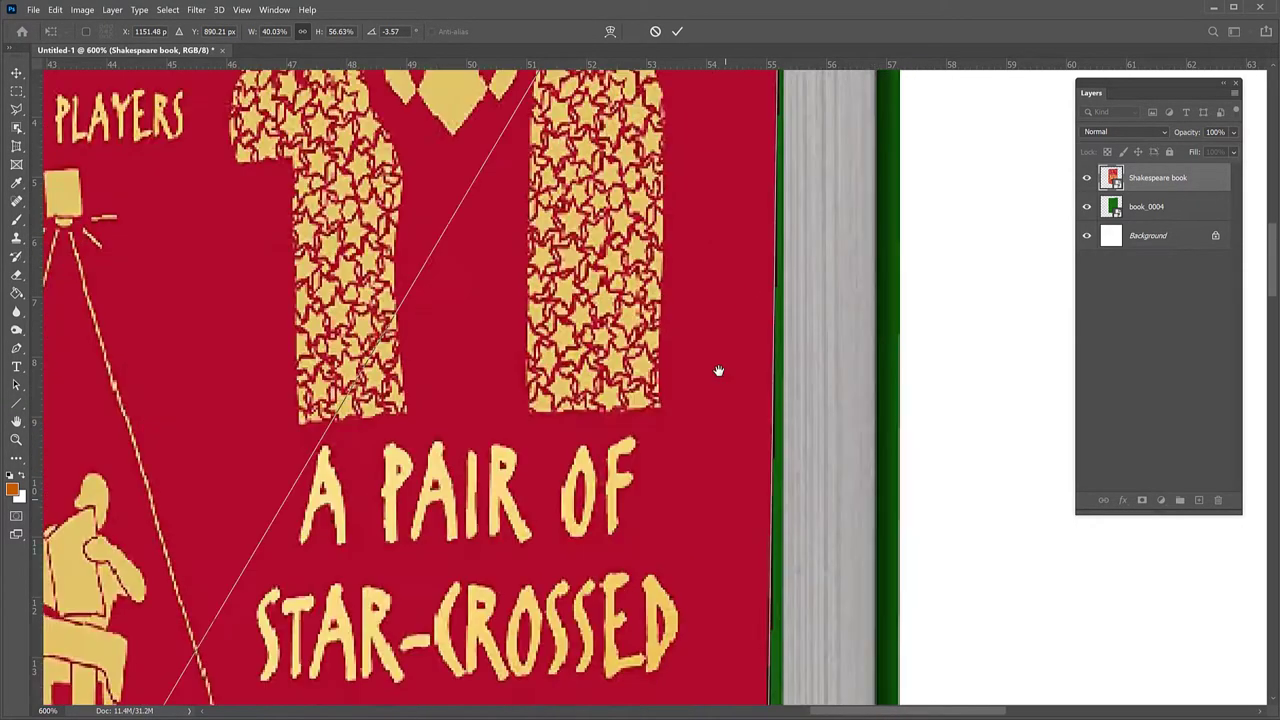
pyautogui.scroll(-10, 639, 284)
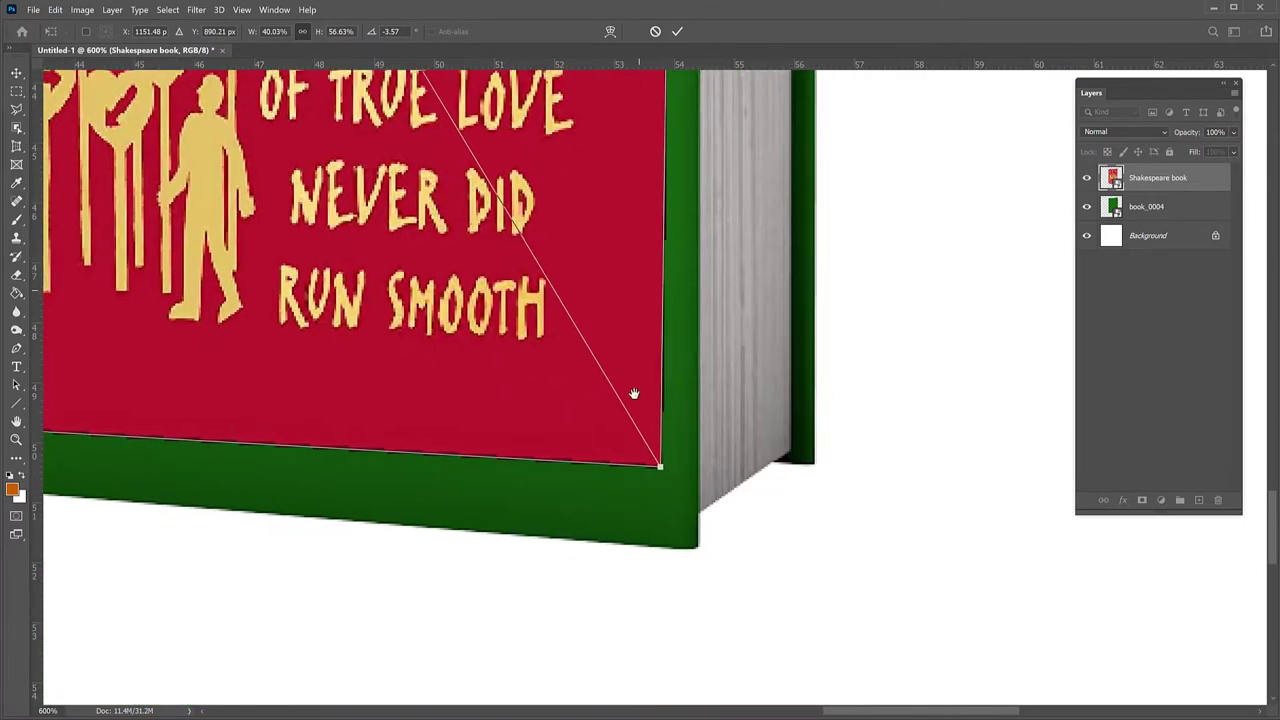
pyautogui.moveTo(646, 311); pyautogui.dragTo(683, 396)
pyautogui.hscroll(-15, 371, 311)
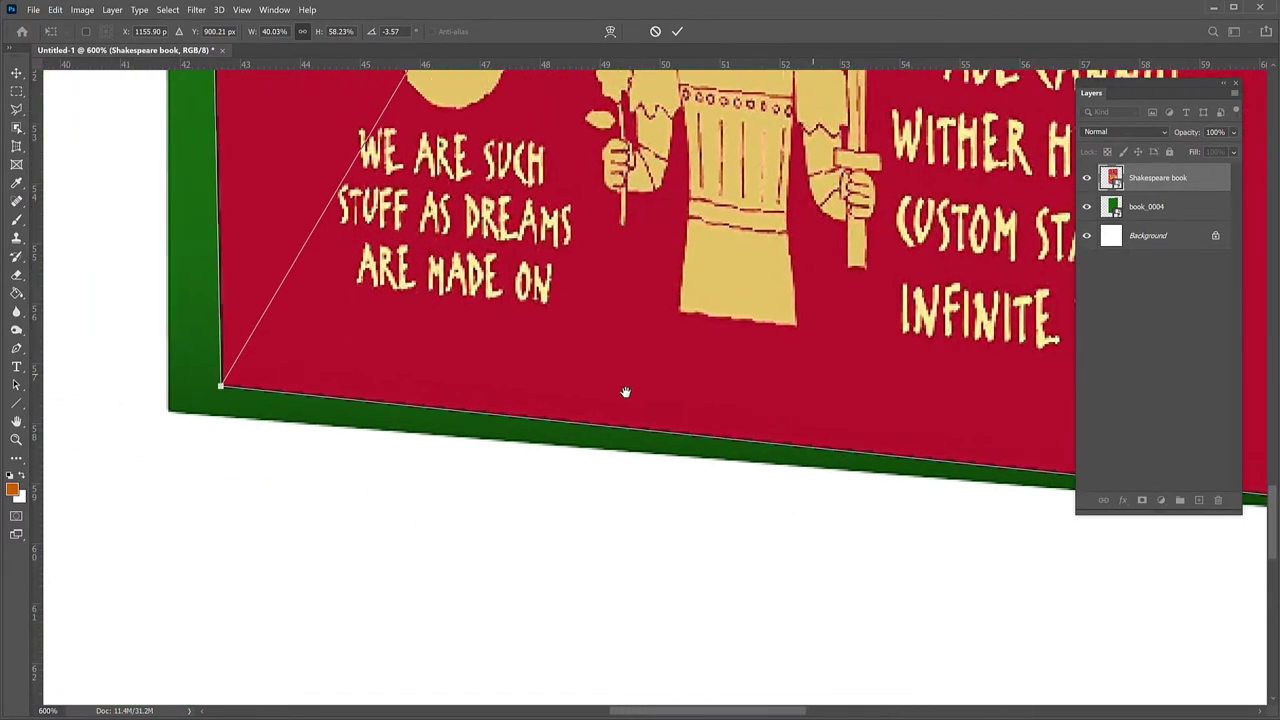
pyautogui.moveTo(496, 417); pyautogui.dragTo(444, 444)
# Commit the distortion and zoom out, then back in, to check the fitted red cover
pyautogui.press('Return')
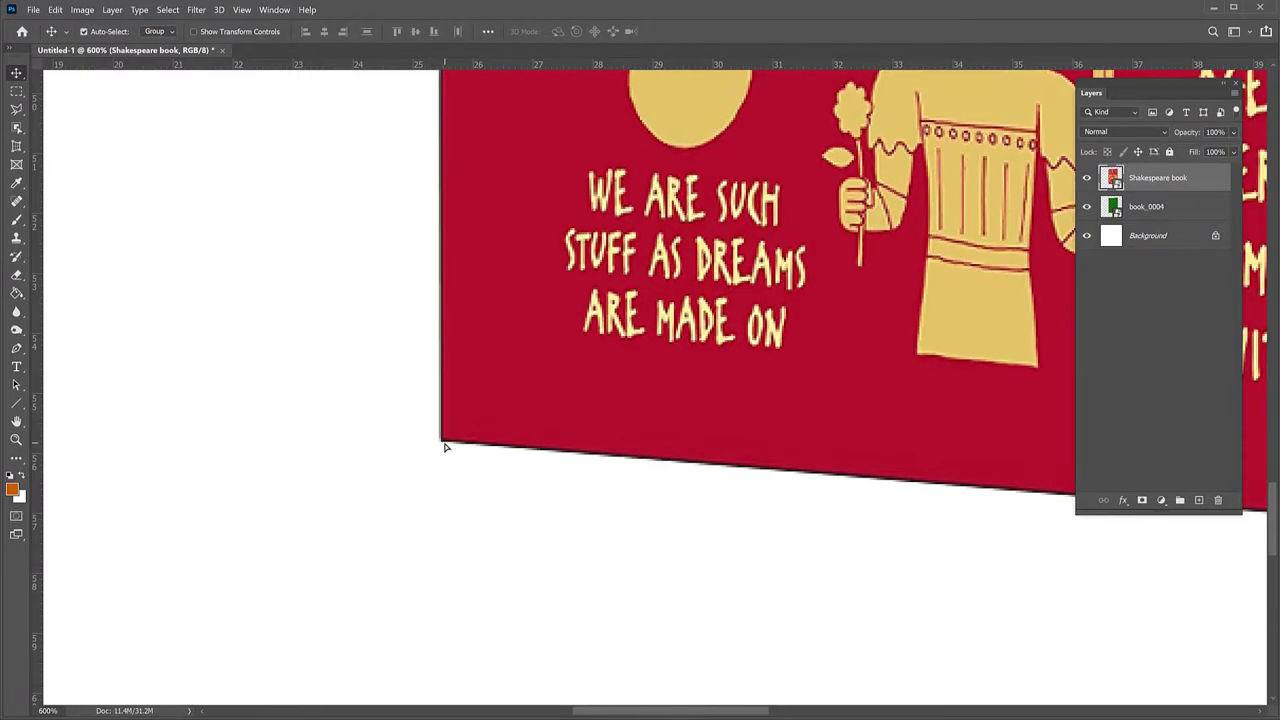
pyautogui.hotkey('ctrl', '-')
pyautogui.hotkey('ctrl', '-')
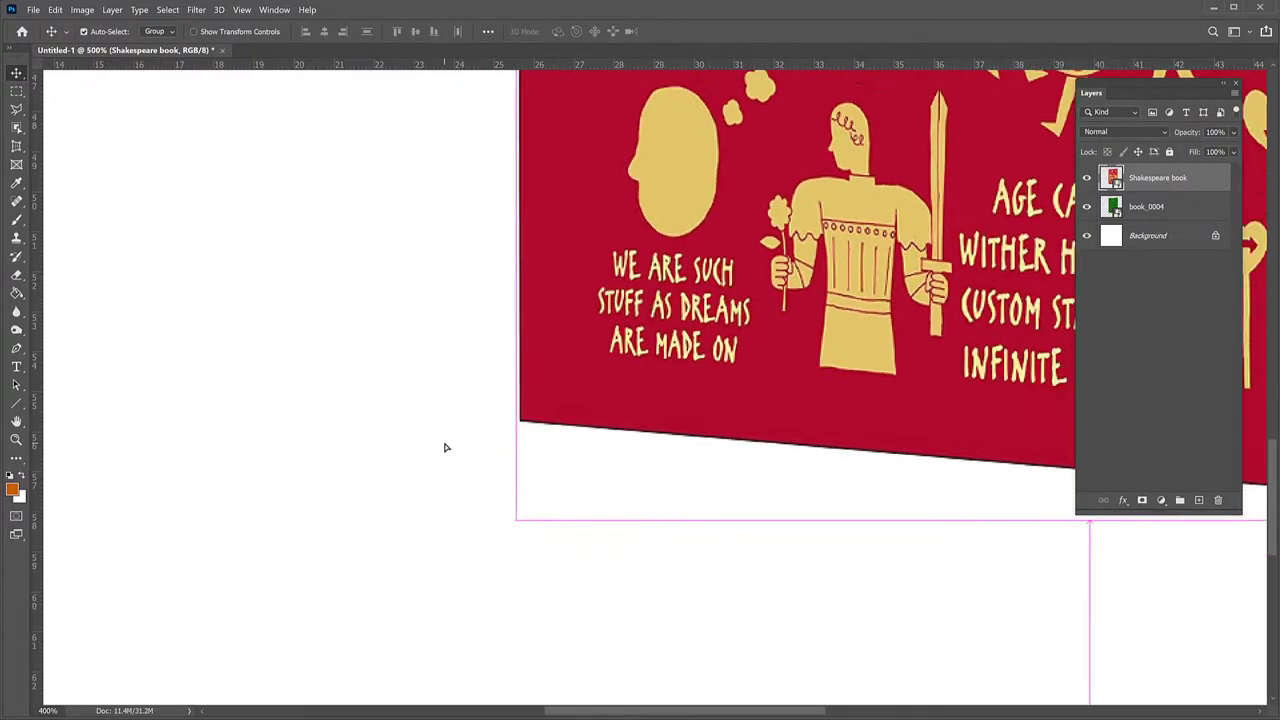
pyautogui.hotkey('ctrl', '-')
pyautogui.hotkey('ctrl', '-')
pyautogui.hotkey('ctrl', '-')
pyautogui.hotkey('ctrl', '-')
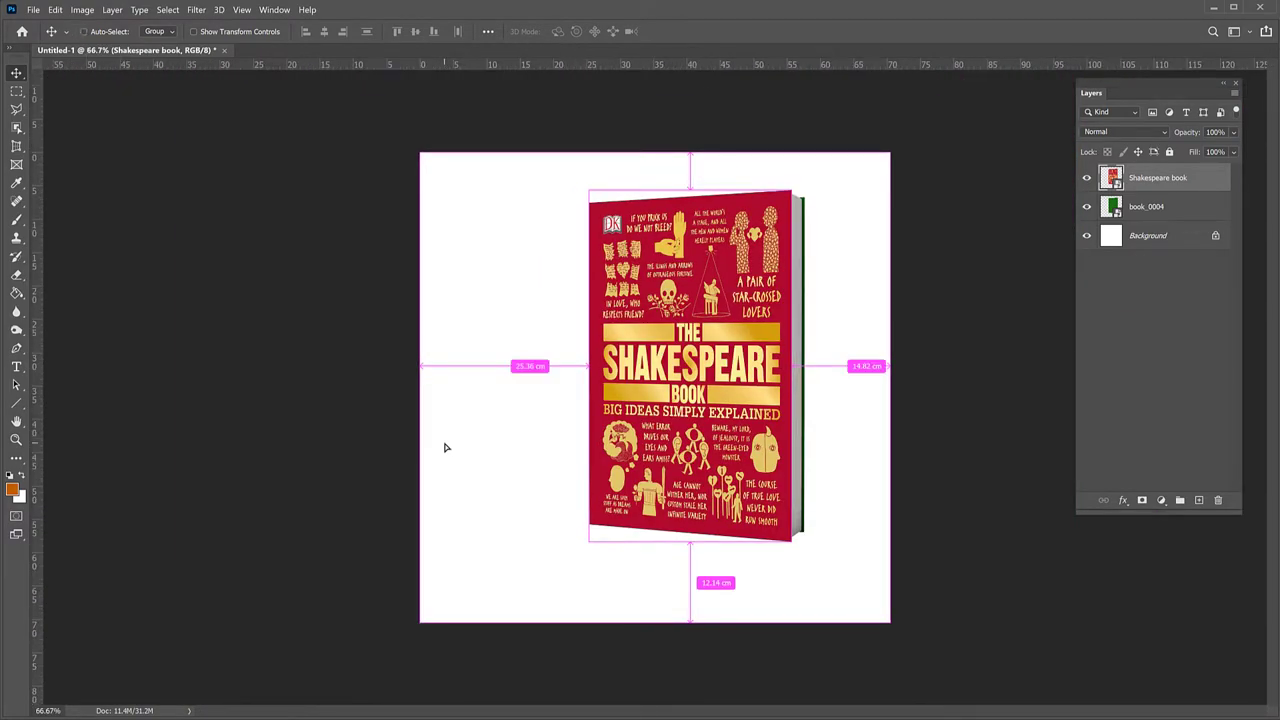
pyautogui.hotkey('ctrl', '+')
pyautogui.hotkey('ctrl', '+')
pyautogui.hotkey('ctrl', '+')
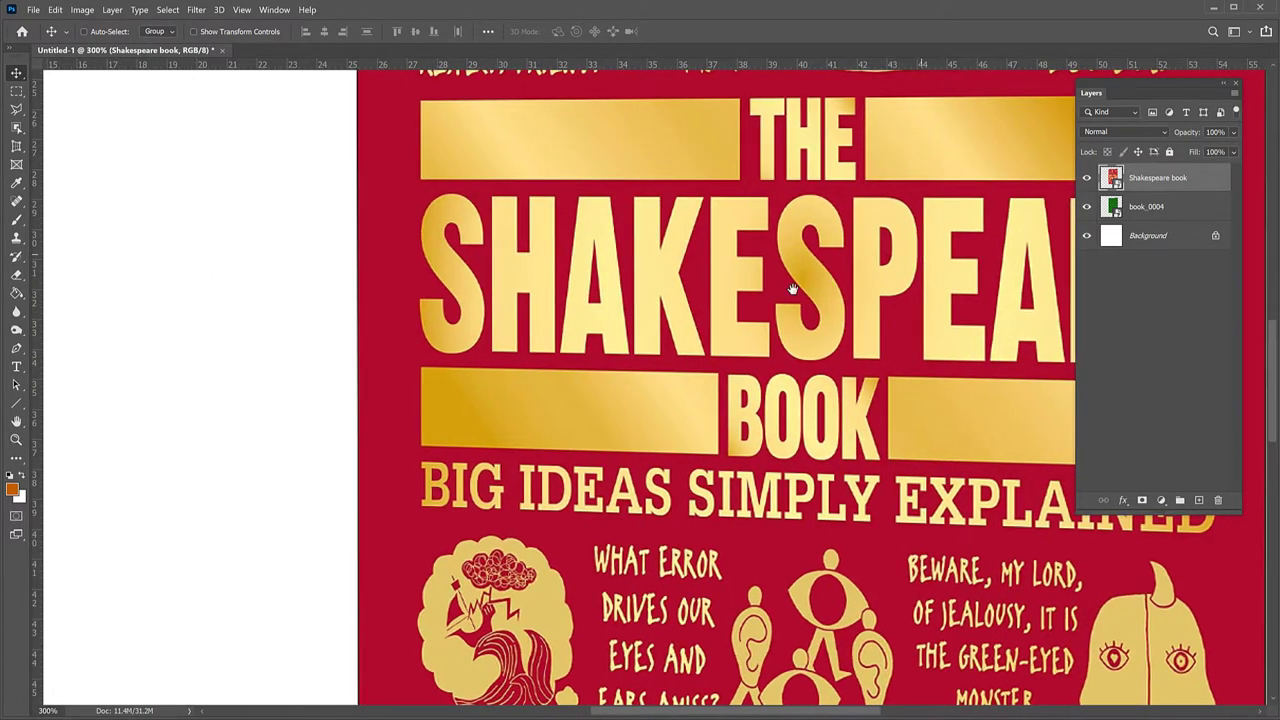
pyautogui.moveTo(791, 289); pyautogui.dragTo(297, 580)
pyautogui.moveTo(593, 280); pyautogui.dragTo(557, 521)
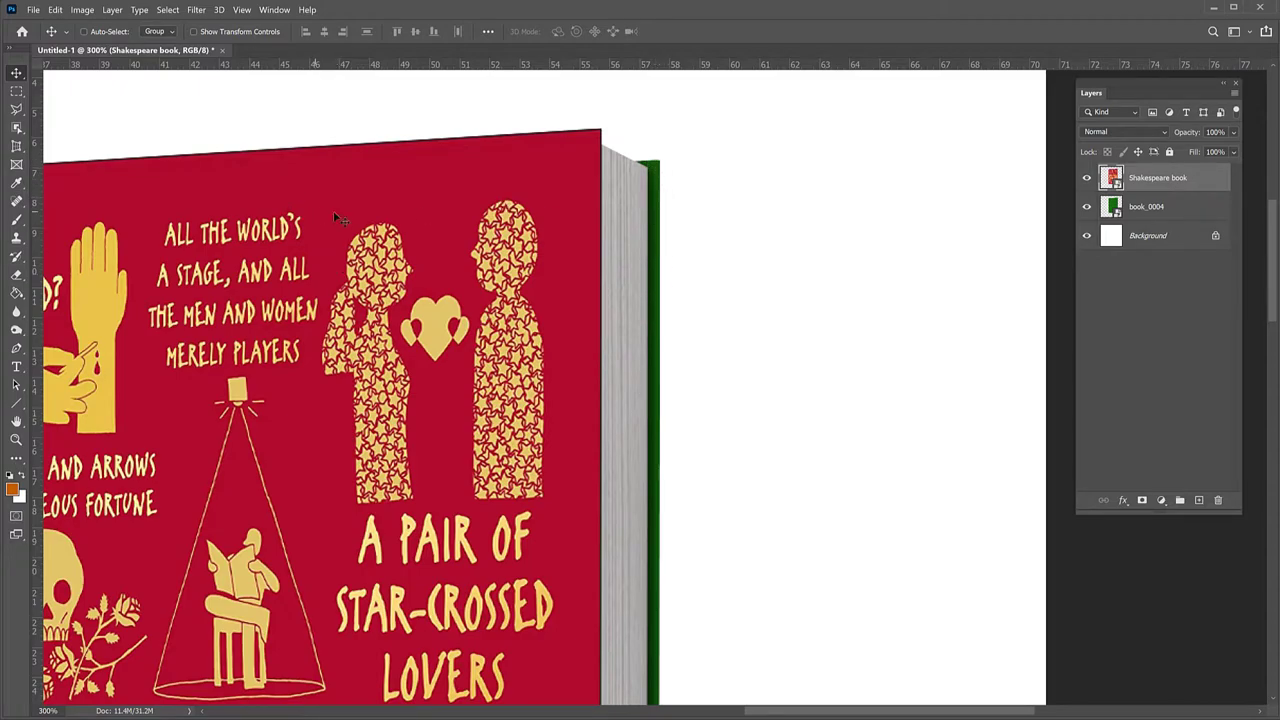
# Select the book_0004 layer and open Window > Adjustments
pyautogui.click(1143, 212)
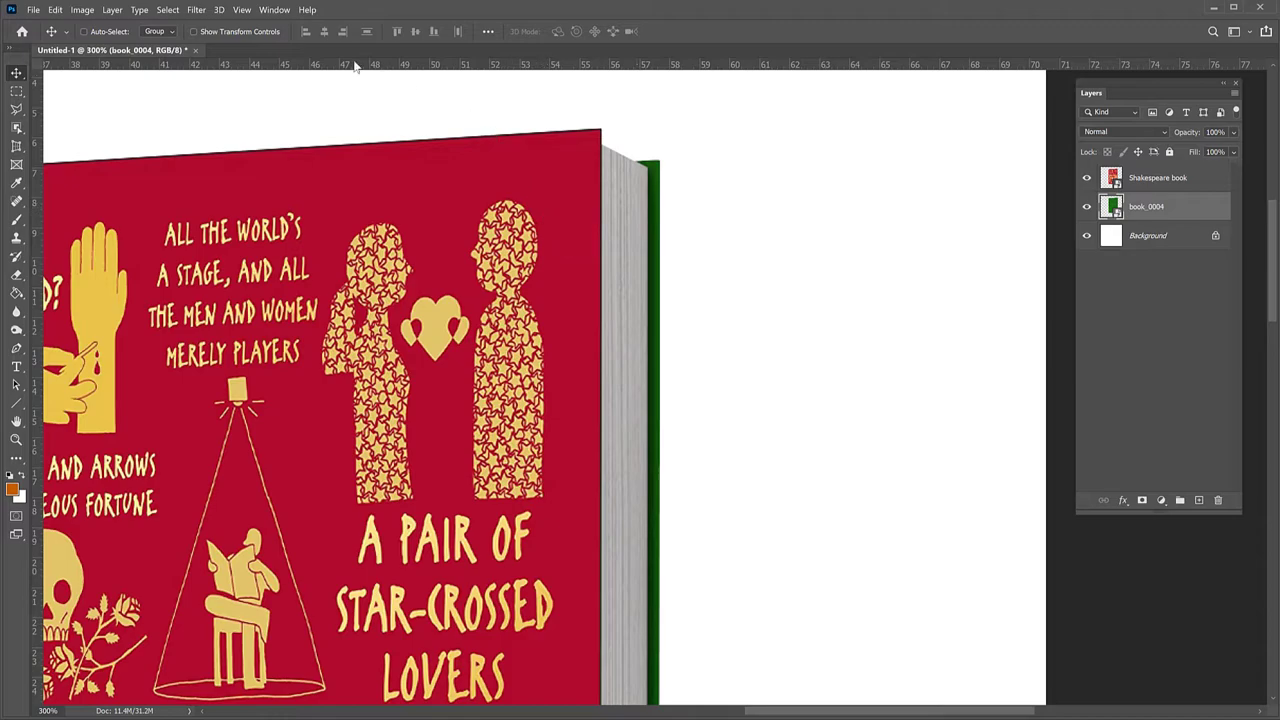
pyautogui.click(272, 10)
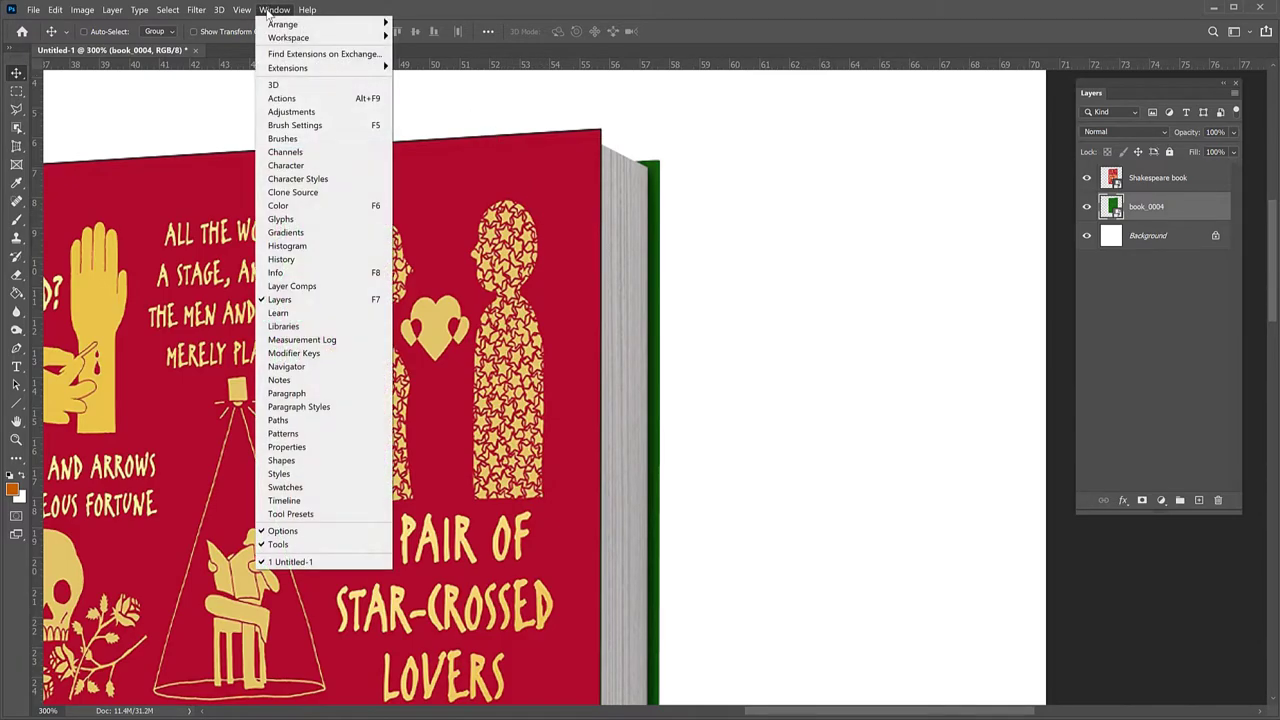
pyautogui.click(283, 112)
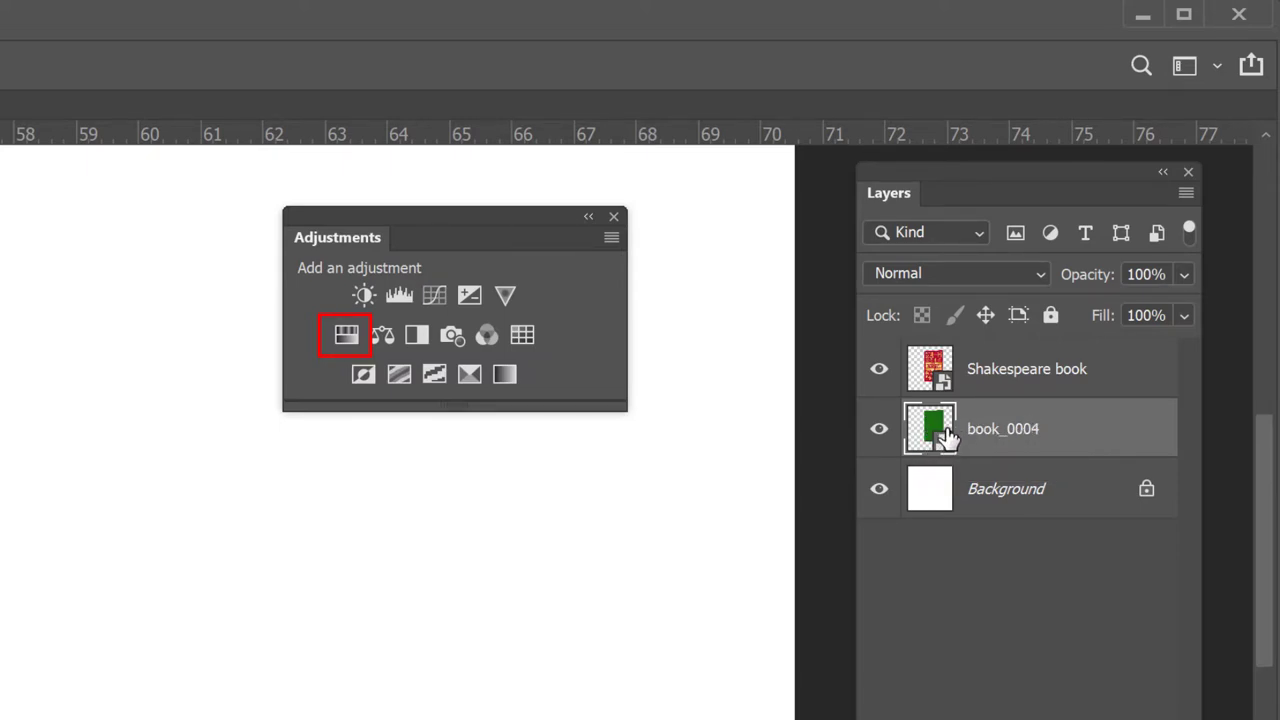
# Add Hue/Saturation 1 above book_0004 with Hue -113, Saturation +56, Lightness +22
pyautogui.click(350, 333)
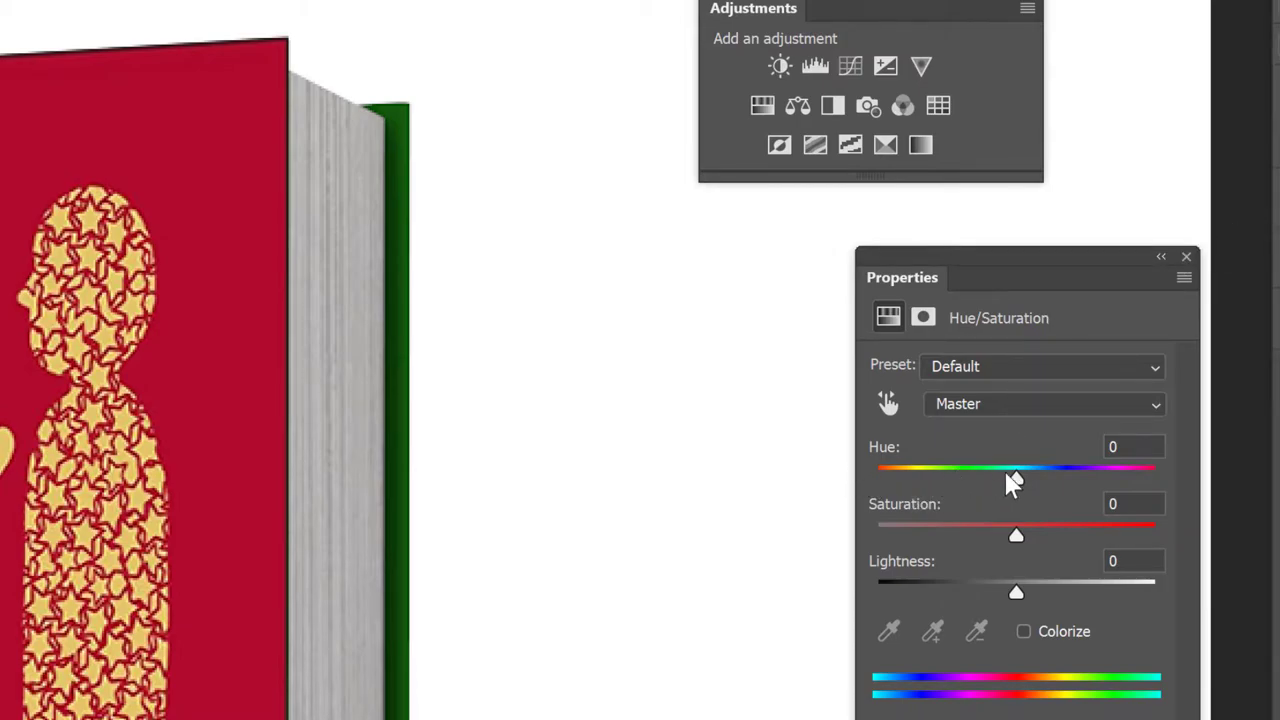
pyautogui.moveTo(1016, 478)
pyautogui.mouseDown()
pyautogui.moveTo(966, 484)
pyautogui.moveTo(1004, 480)
pyautogui.mouseUp()
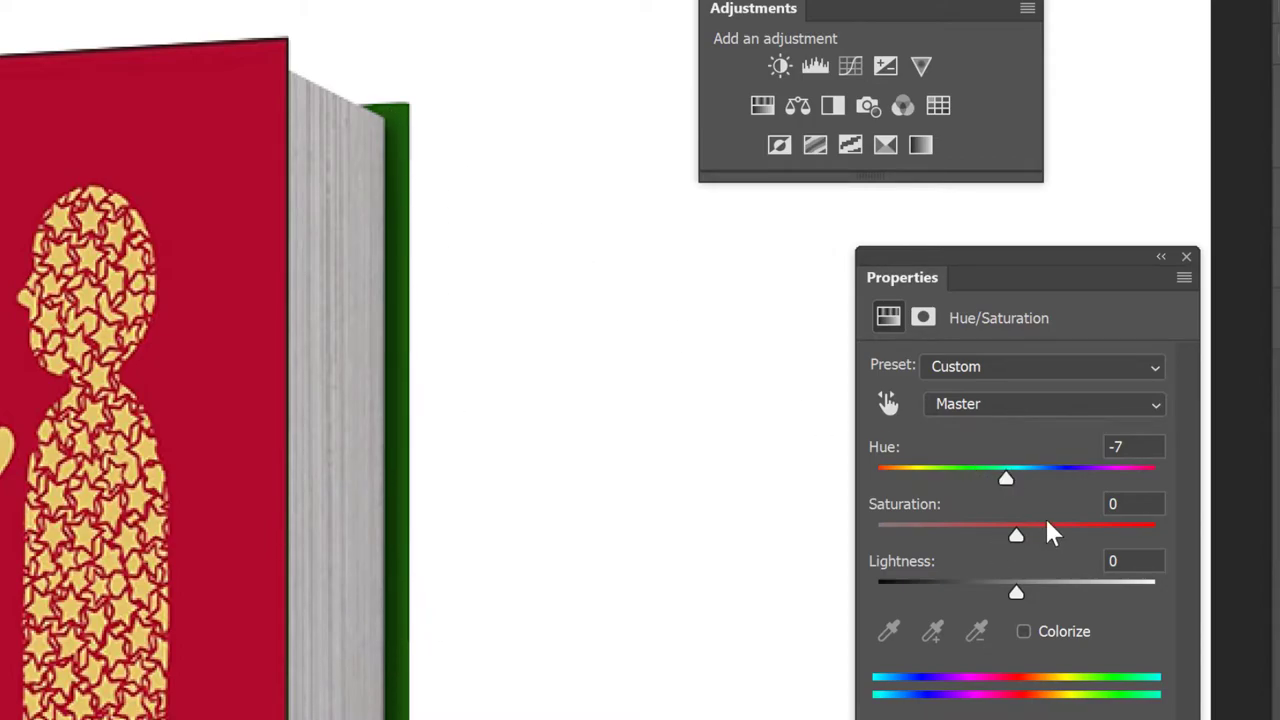
pyautogui.moveTo(1006, 484); pyautogui.dragTo(931, 481)
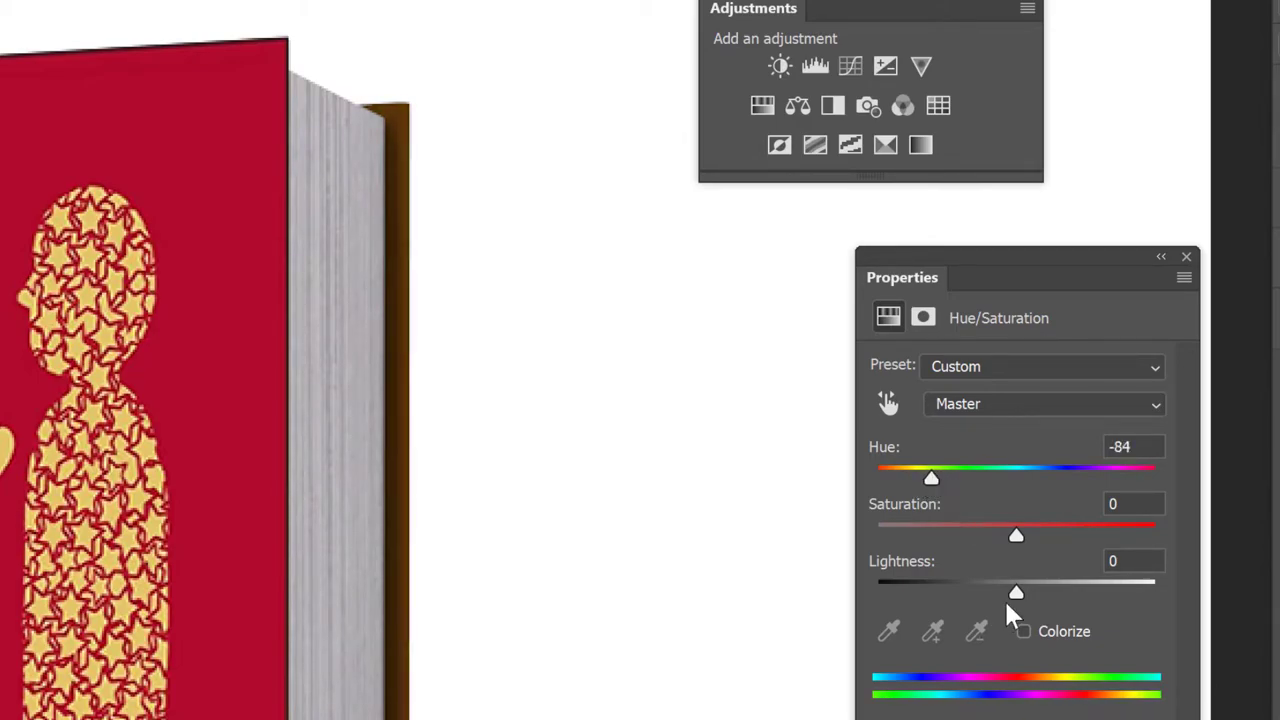
pyautogui.moveTo(1016, 594); pyautogui.dragTo(1046, 597)
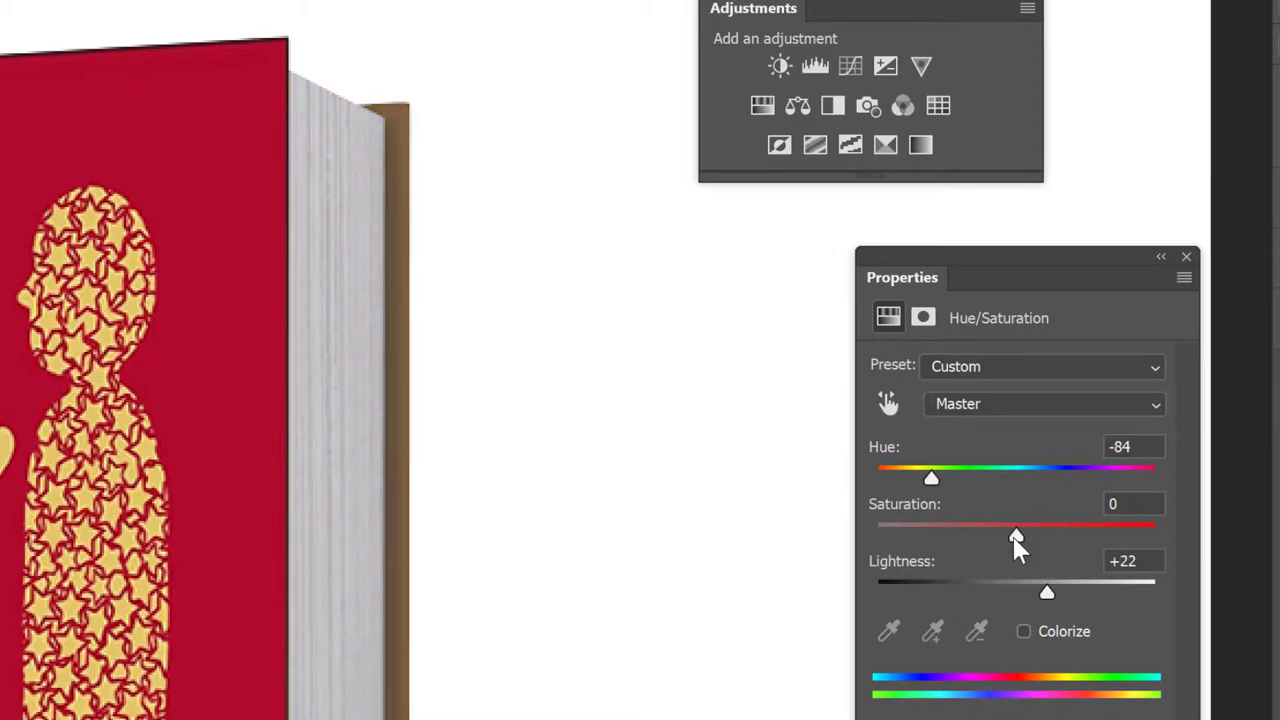
pyautogui.moveTo(1017, 537); pyautogui.dragTo(1096, 535)
pyautogui.moveTo(931, 483); pyautogui.dragTo(915, 483)
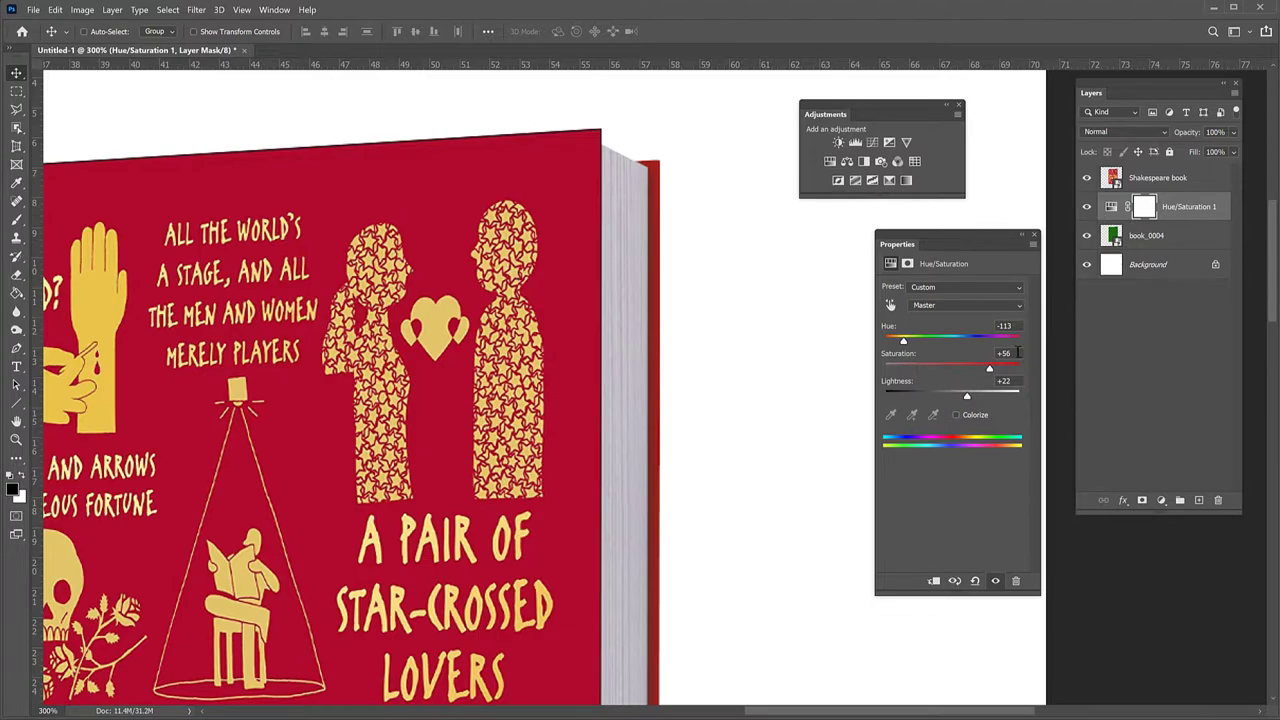
# Close the Hue/Saturation settings and toggle the red recolour off and on to compare with the original green
pyautogui.click(1036, 236)
pyautogui.moveTo(891, 112); pyautogui.dragTo(949, 108)
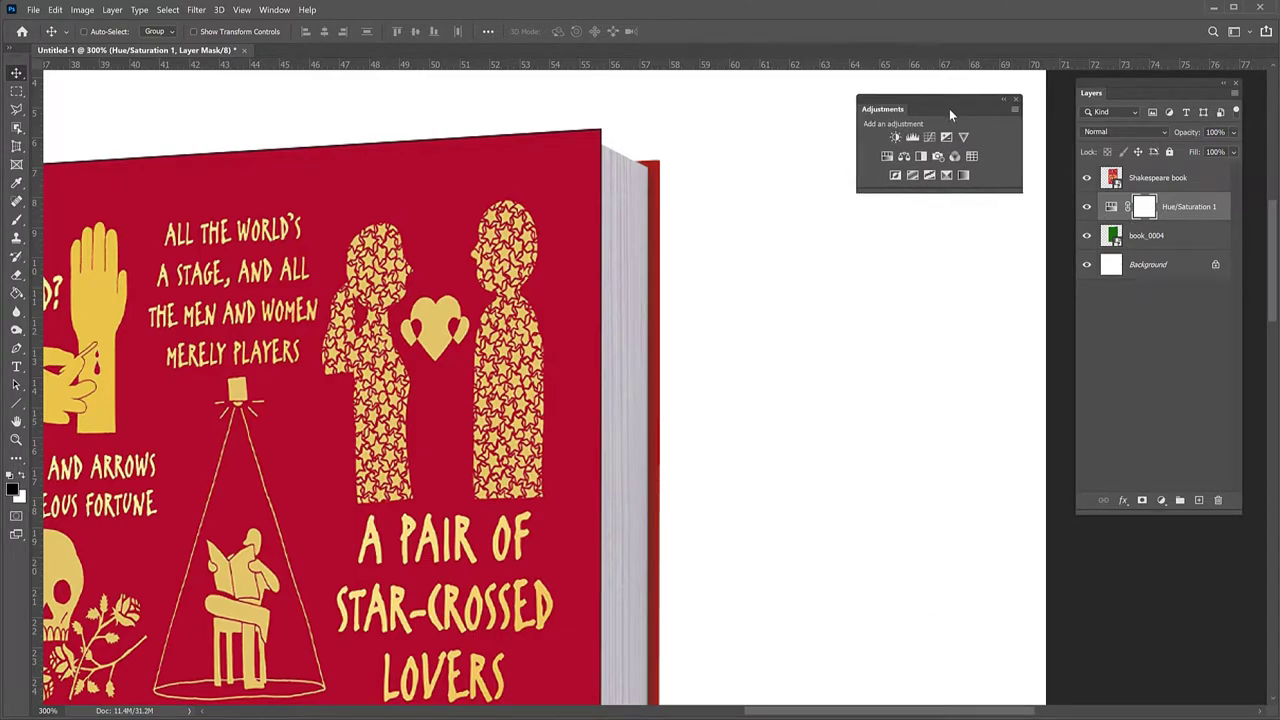
pyautogui.click(1087, 207)
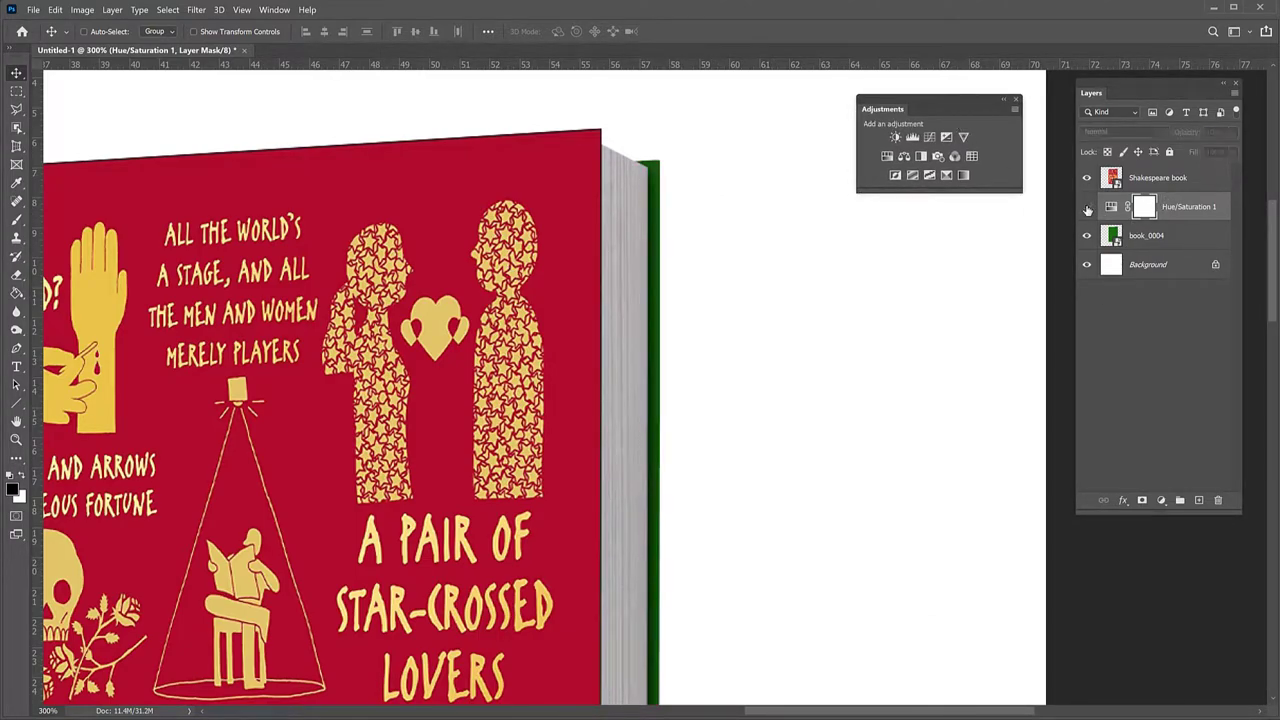
pyautogui.click(1087, 207)
pyautogui.click(1087, 207)
pyautogui.click(1087, 207)
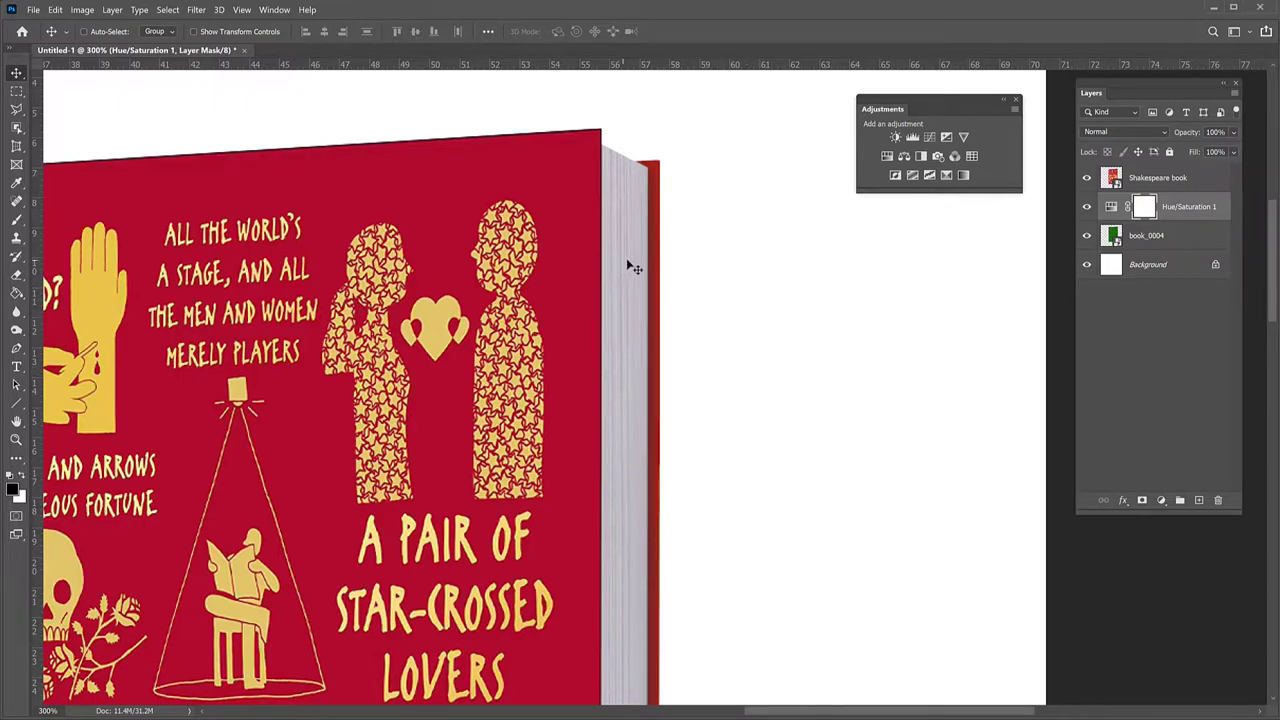
# Select the Shakespeare book, Hue/Saturation 1 and book_0004 layers and combine them into Group 1
pyautogui.click(1149, 184)
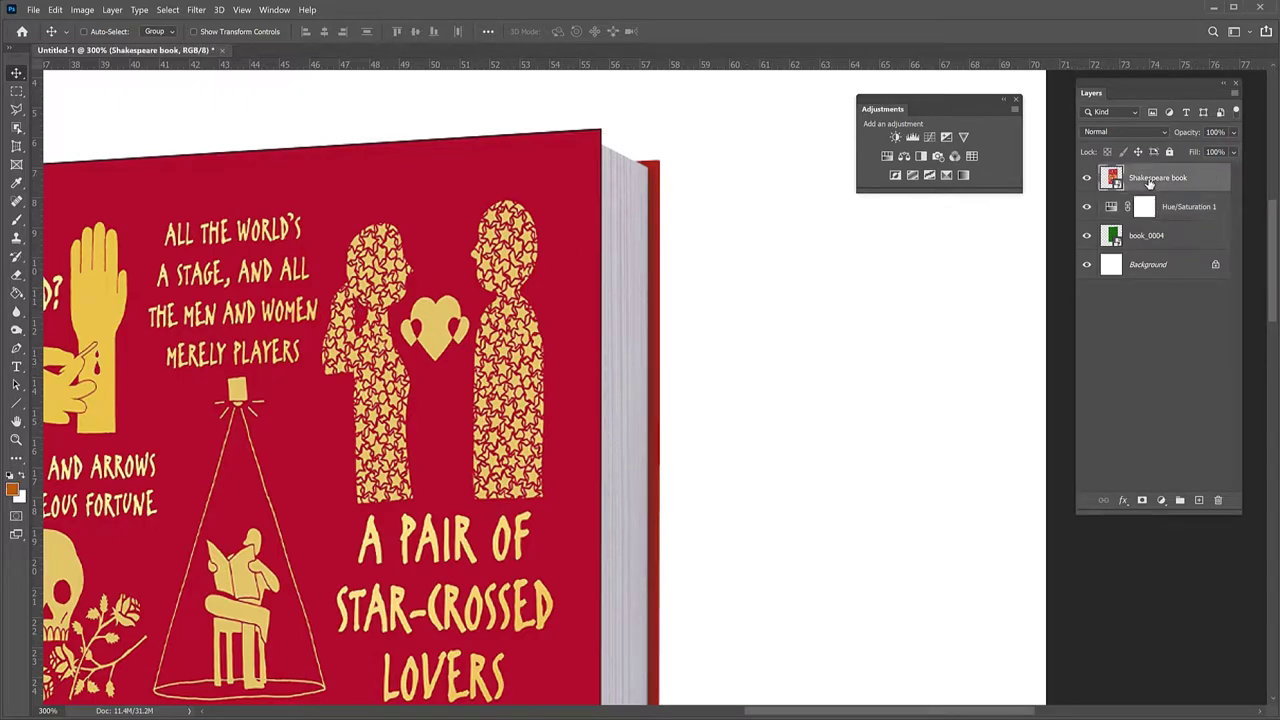
pyautogui.moveTo(1149, 184); pyautogui.dragTo(1176, 210)
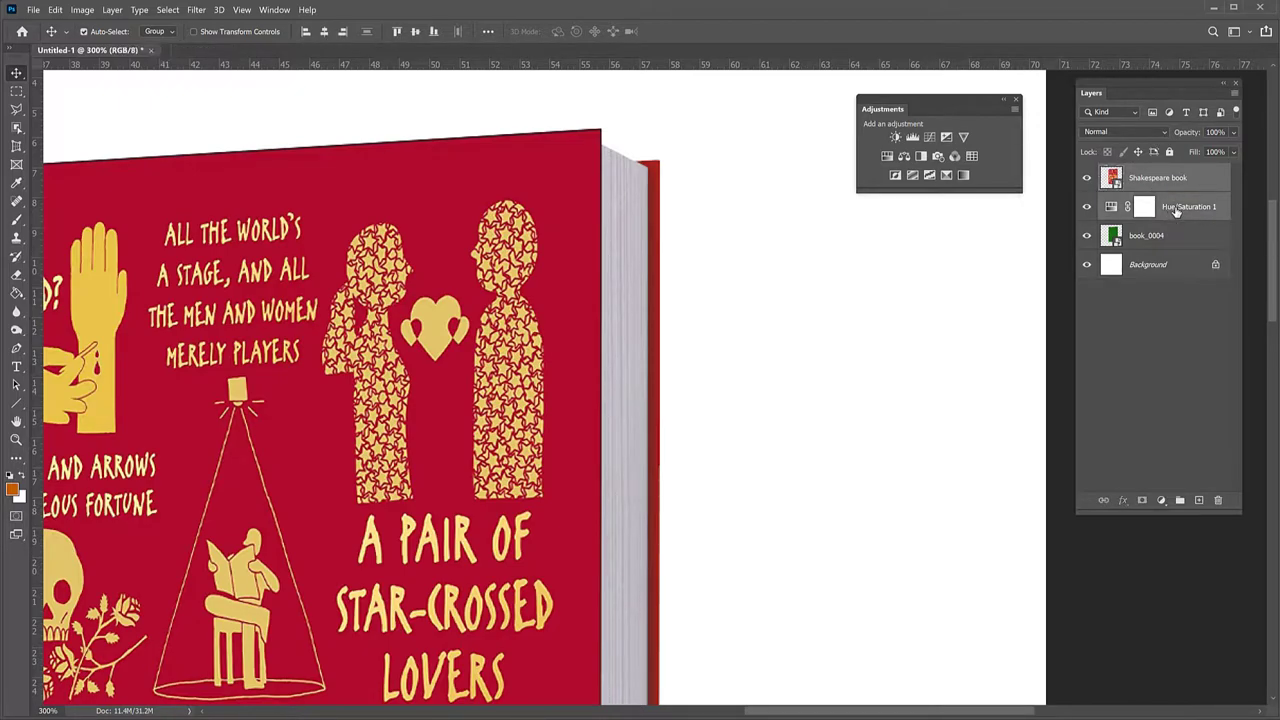
pyautogui.keyDown('shift'); pyautogui.click(1148, 238); pyautogui.keyUp('shift')
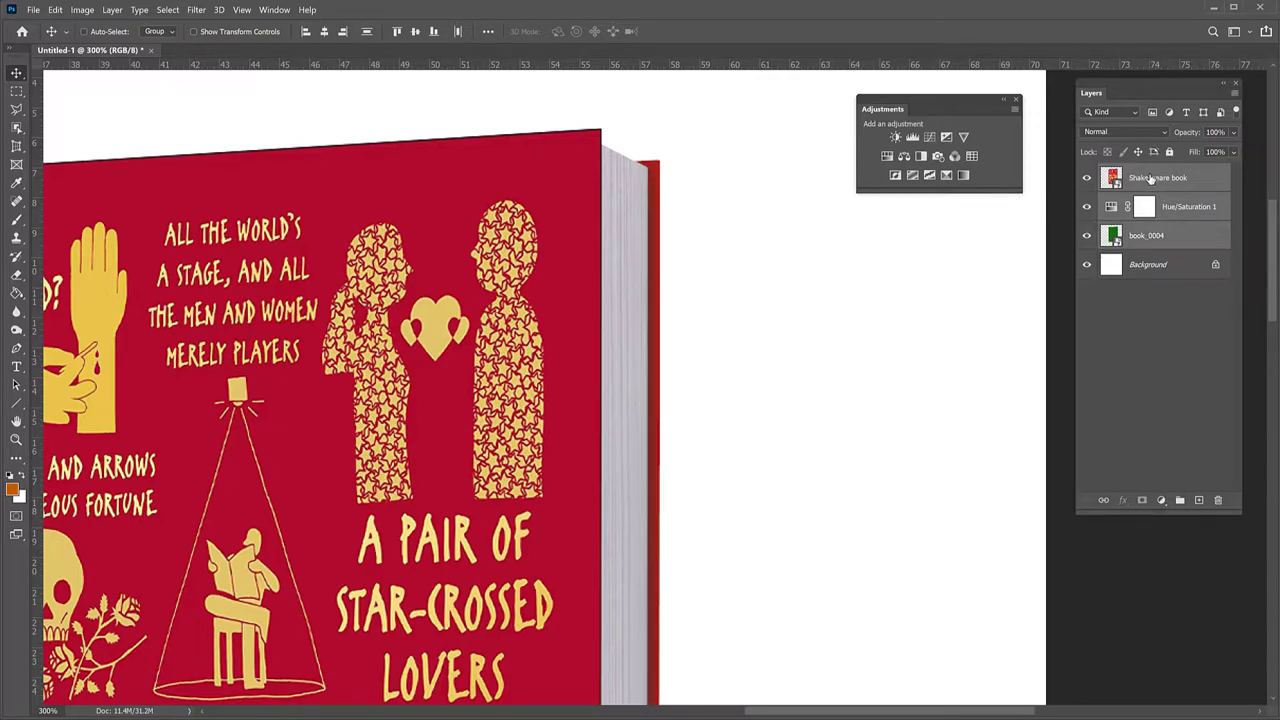
pyautogui.moveTo(1150, 178); pyautogui.dragTo(1181, 500)
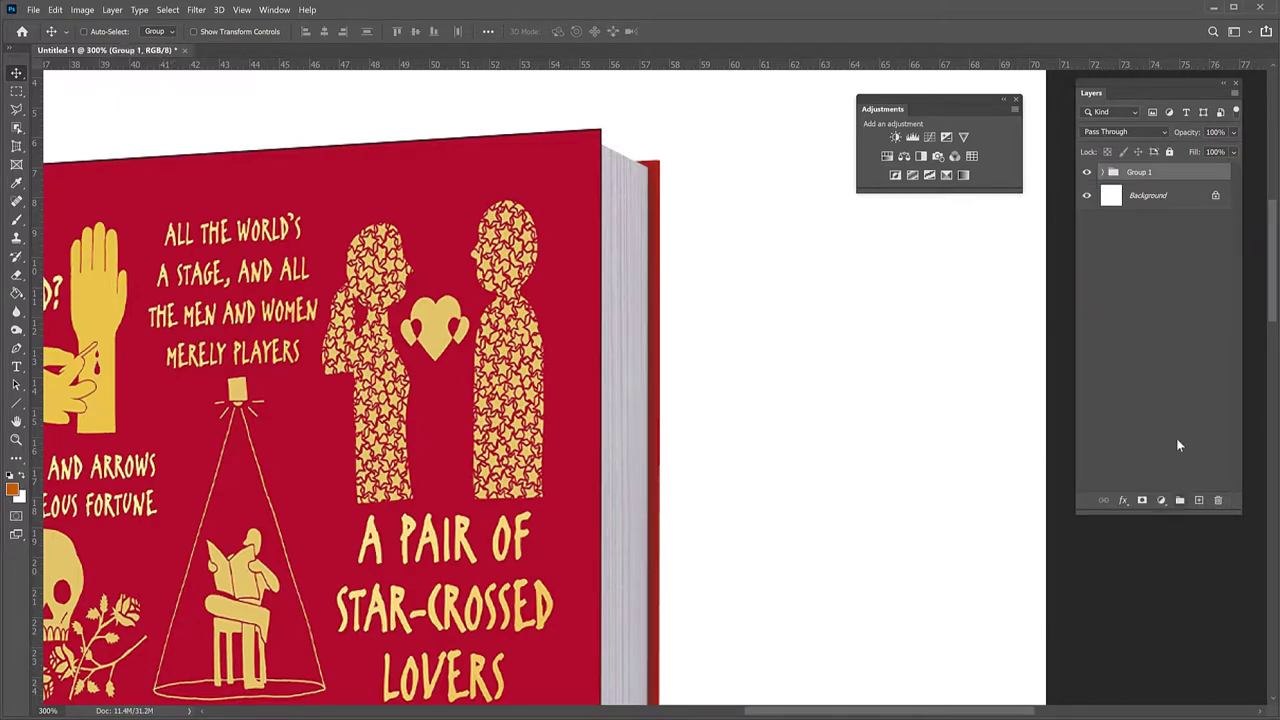
# Rename Group 1 to '3D Book'
pyautogui.doubleClick(1138, 174)
pyautogui.write('3D Book')
pyautogui.press('Return')
# Move the book left, scale it down to about 90%, and nudge it left and up
pyautogui.scroll(-5, 1005, 269)
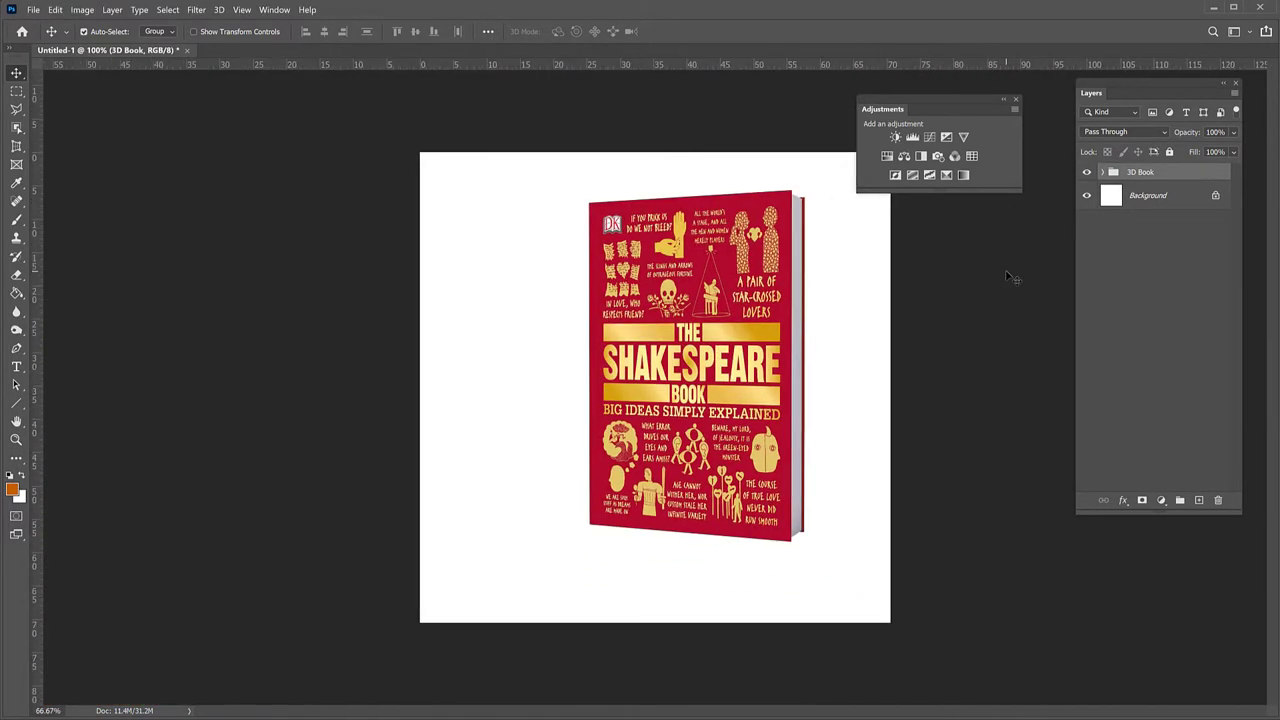
pyautogui.moveTo(752, 384); pyautogui.dragTo(814, 480)
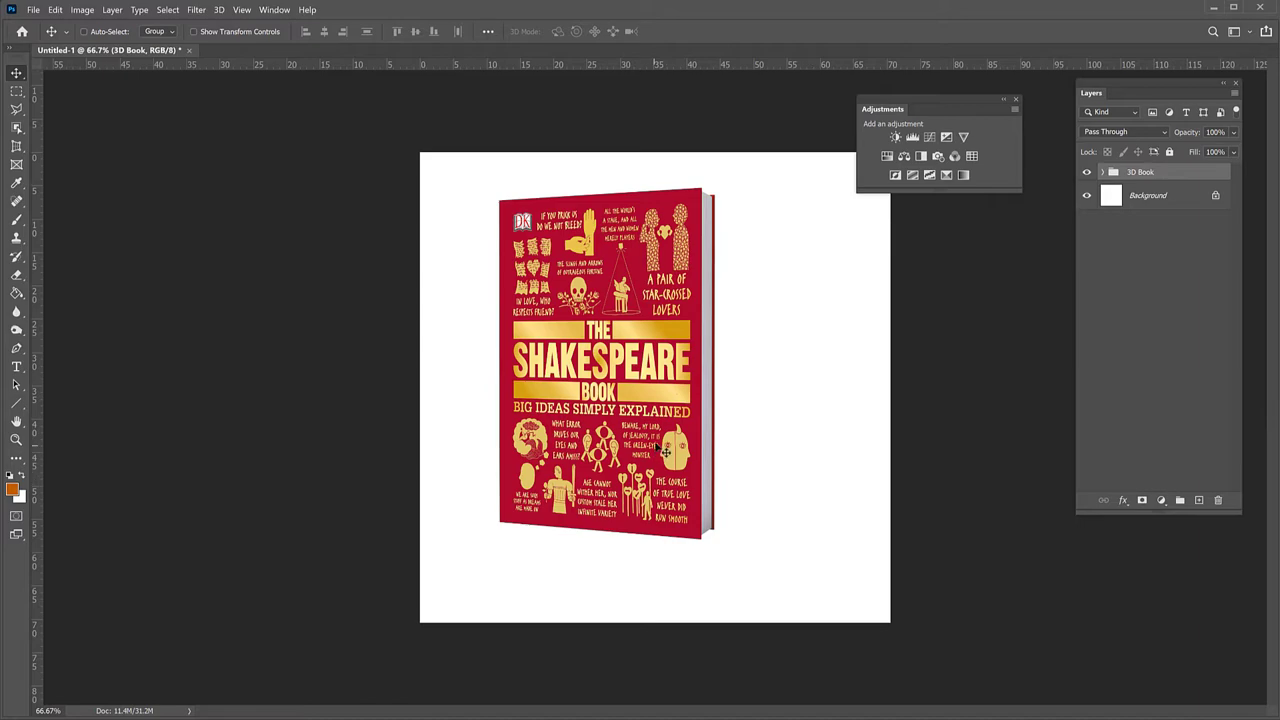
pyautogui.moveTo(662, 449); pyautogui.dragTo(706, 425)
pyautogui.hotkey('ctrl', 't')
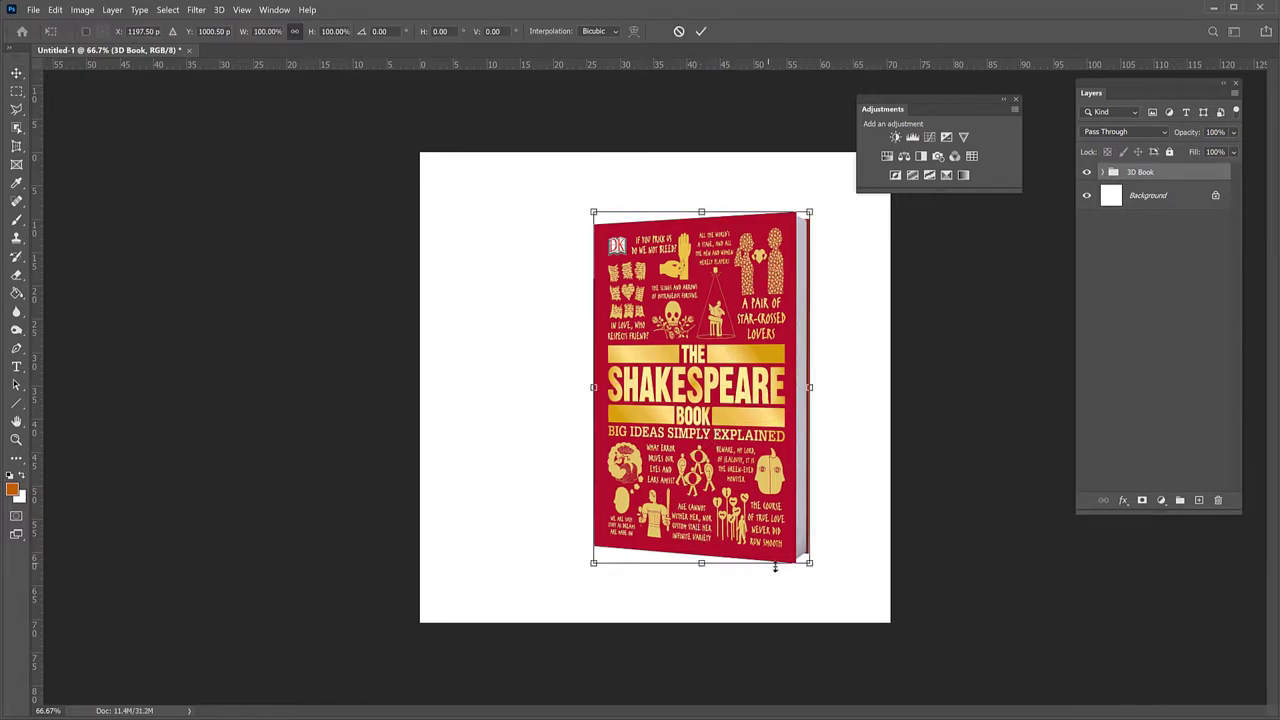
pyautogui.moveTo(810, 564); pyautogui.dragTo(857, 483)
pyautogui.press('Return')
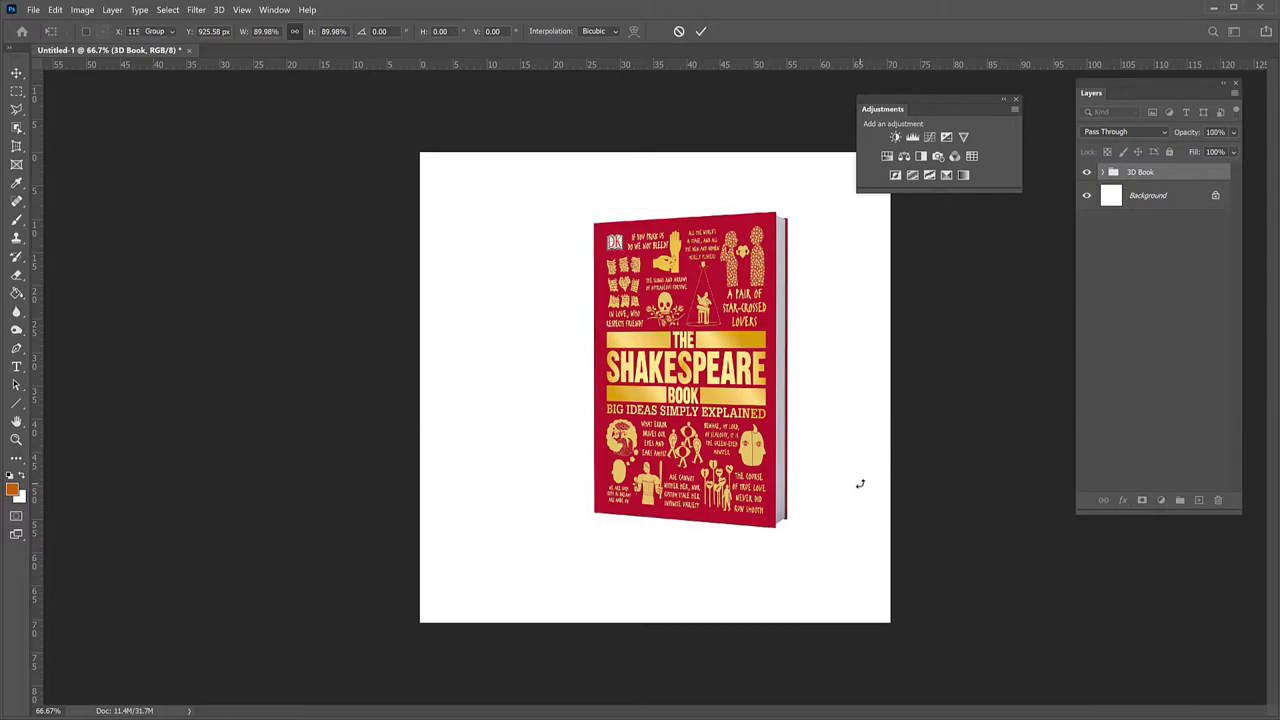
pyautogui.moveTo(716, 416); pyautogui.dragTo(646, 405)
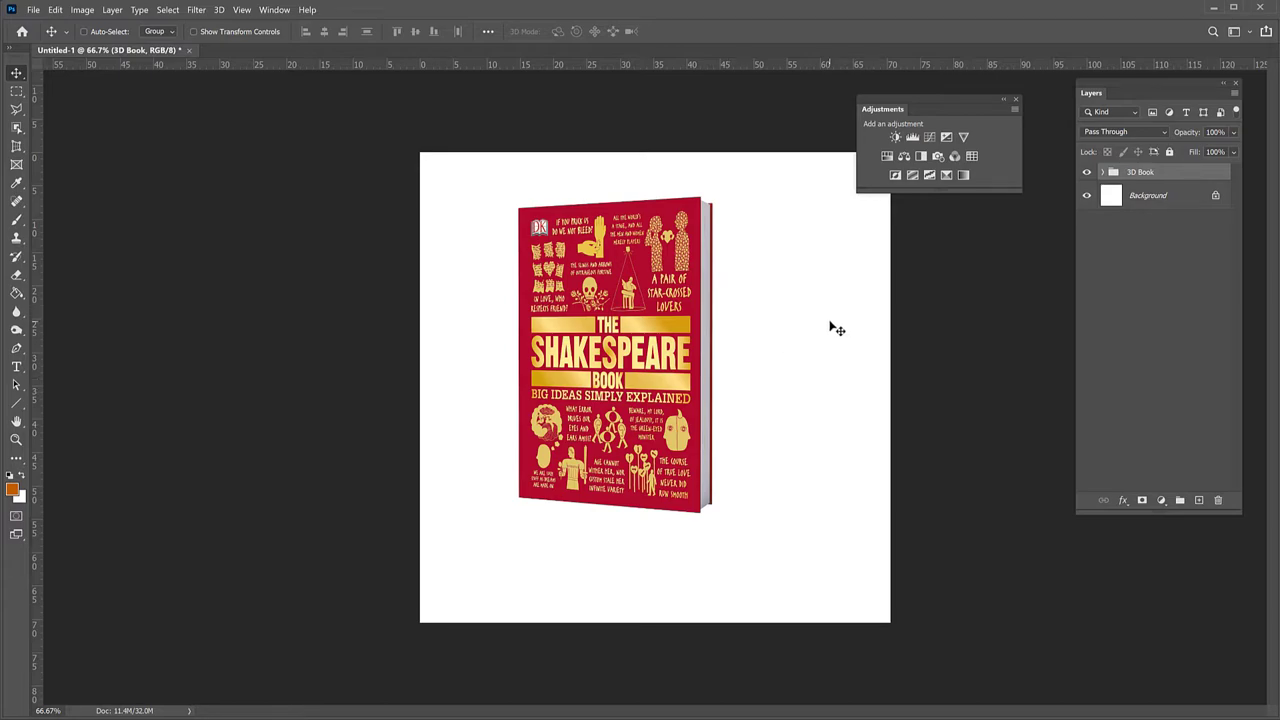
# Expand the 3D Book group and add a Drop Shadow effect to book_0004
pyautogui.click(1103, 173)
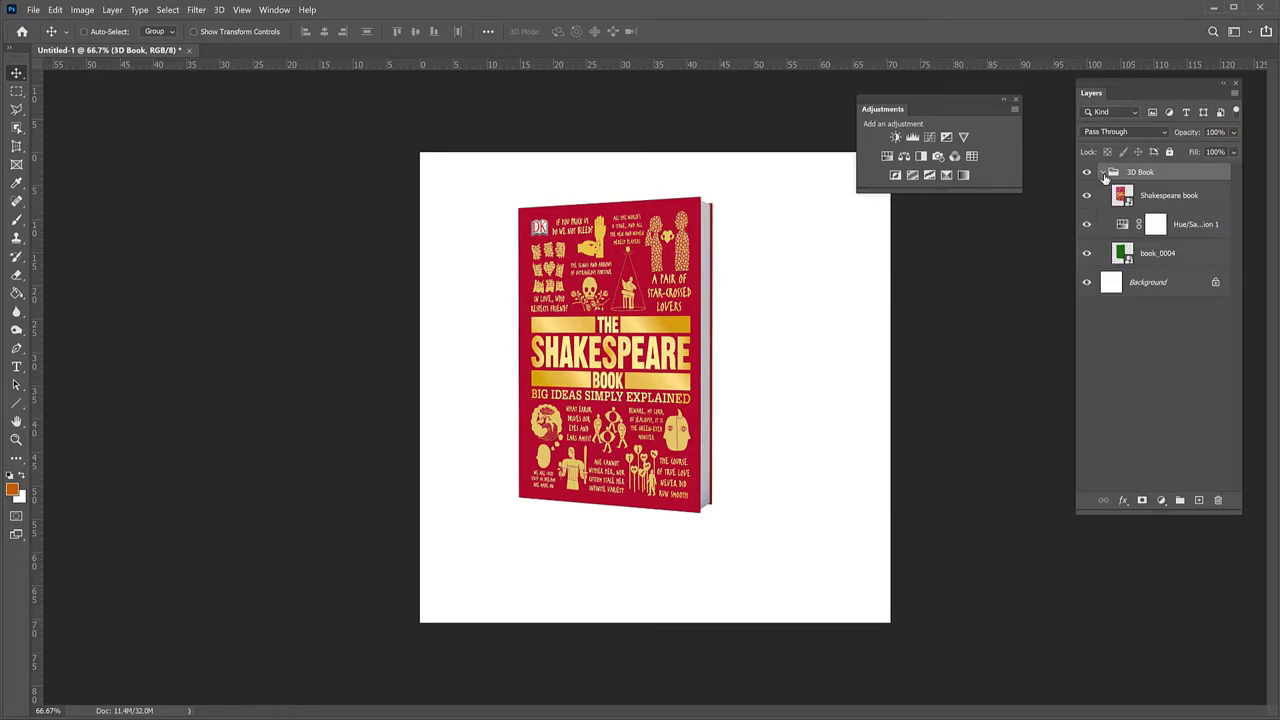
pyautogui.click(1154, 258)
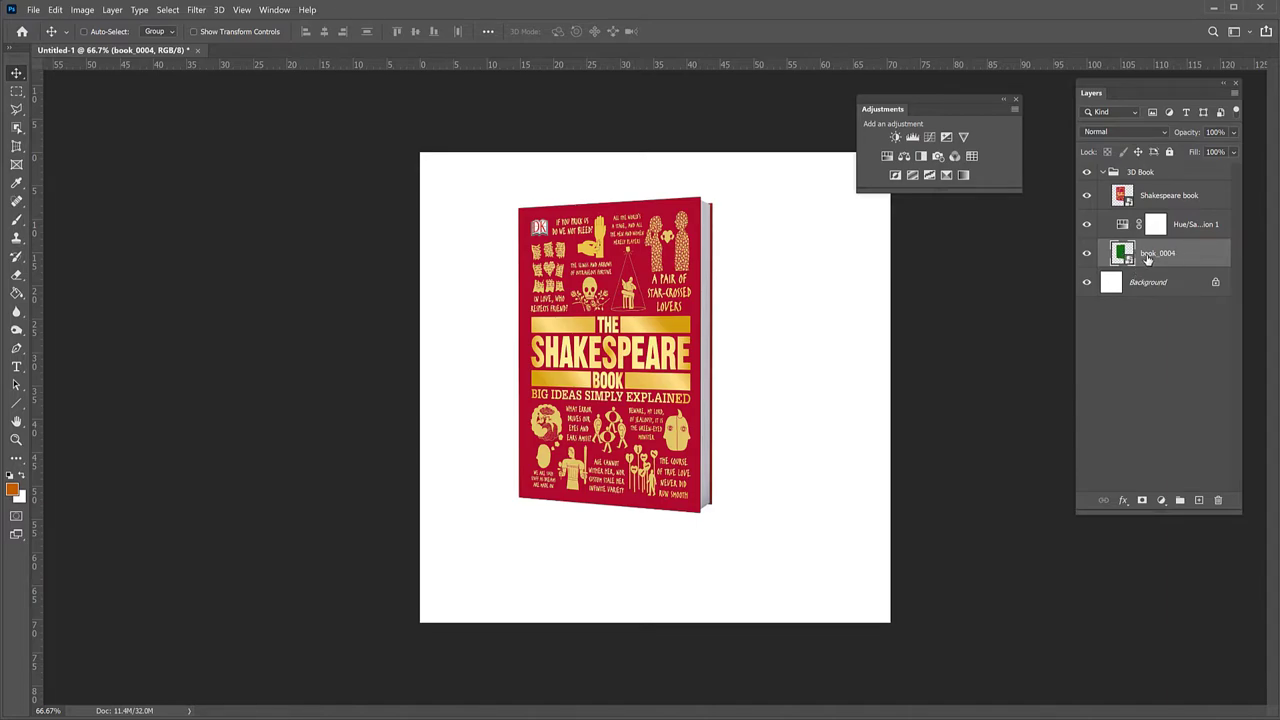
pyautogui.click(1124, 501)
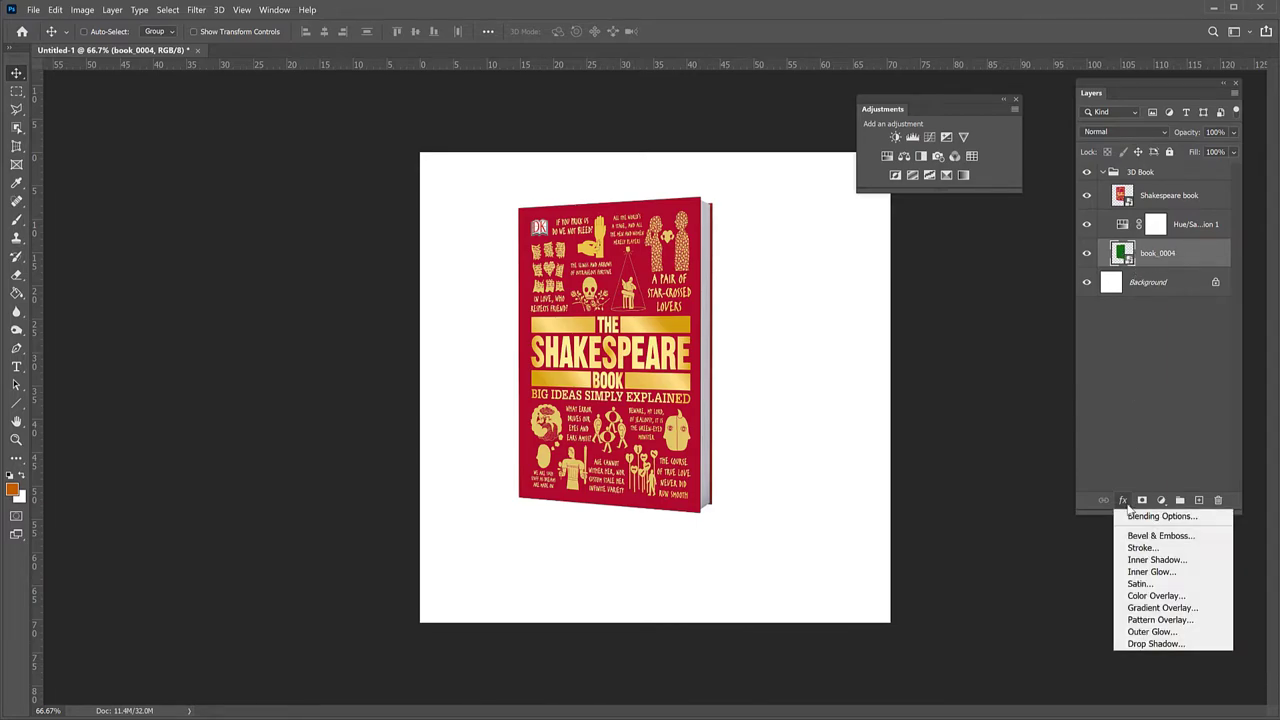
pyautogui.click(1150, 644)
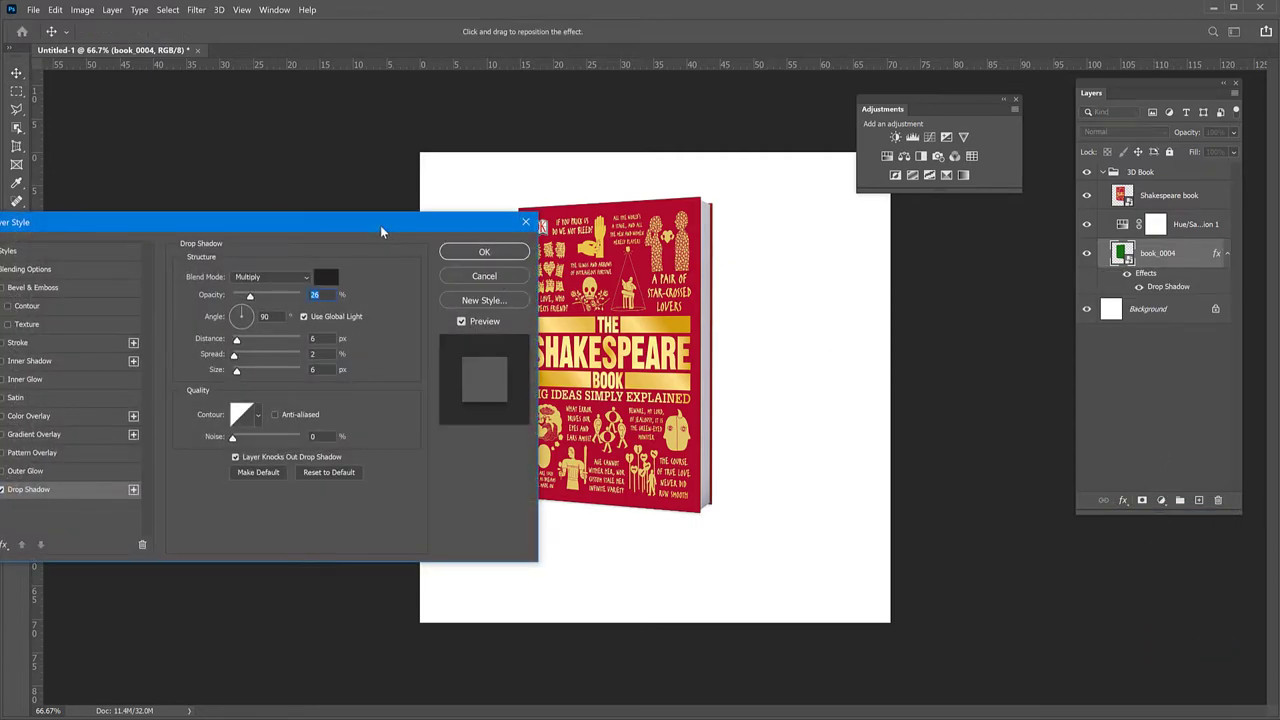
# Set the drop shadow to 59% opacity, 110° angle, 93 px distance and 33% spread, and apply it
pyautogui.moveTo(381, 231); pyautogui.dragTo(366, 134)
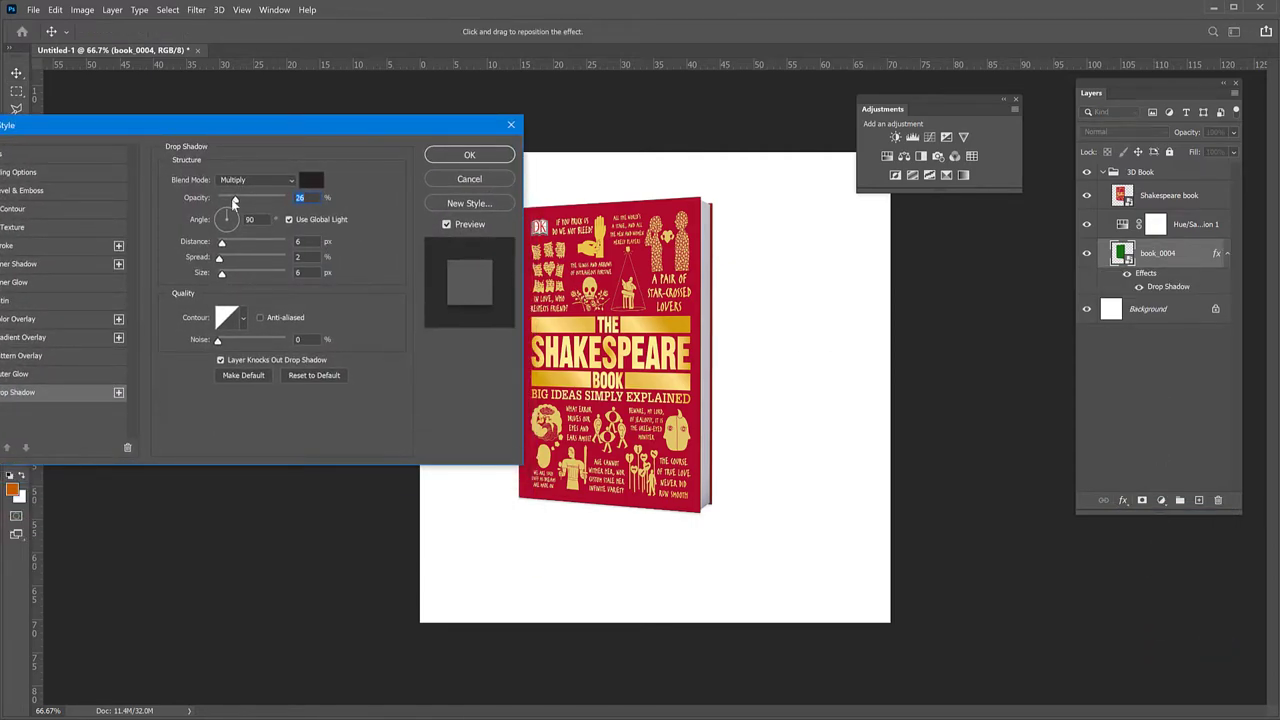
pyautogui.moveTo(236, 199); pyautogui.dragTo(241, 261)
pyautogui.click(262, 261)
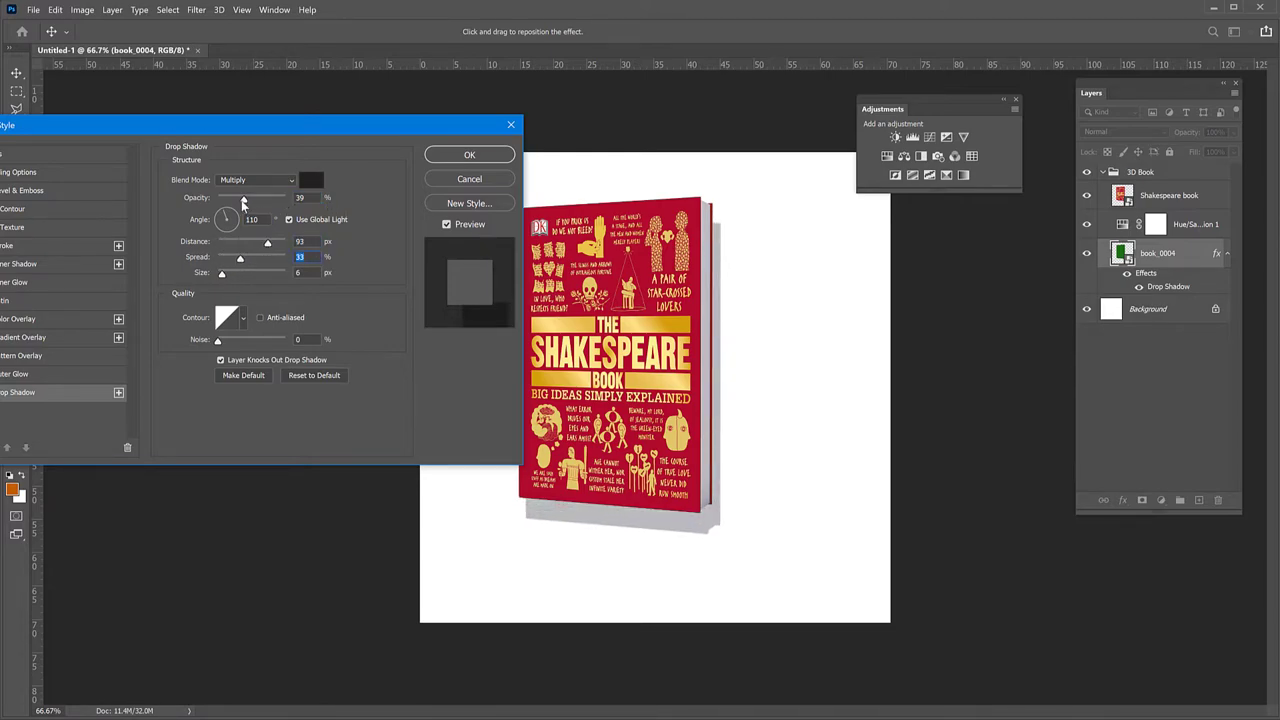
pyautogui.moveTo(243, 204)
pyautogui.mouseDown()
pyautogui.moveTo(275, 199)
pyautogui.moveTo(258, 196)
pyautogui.mouseUp()
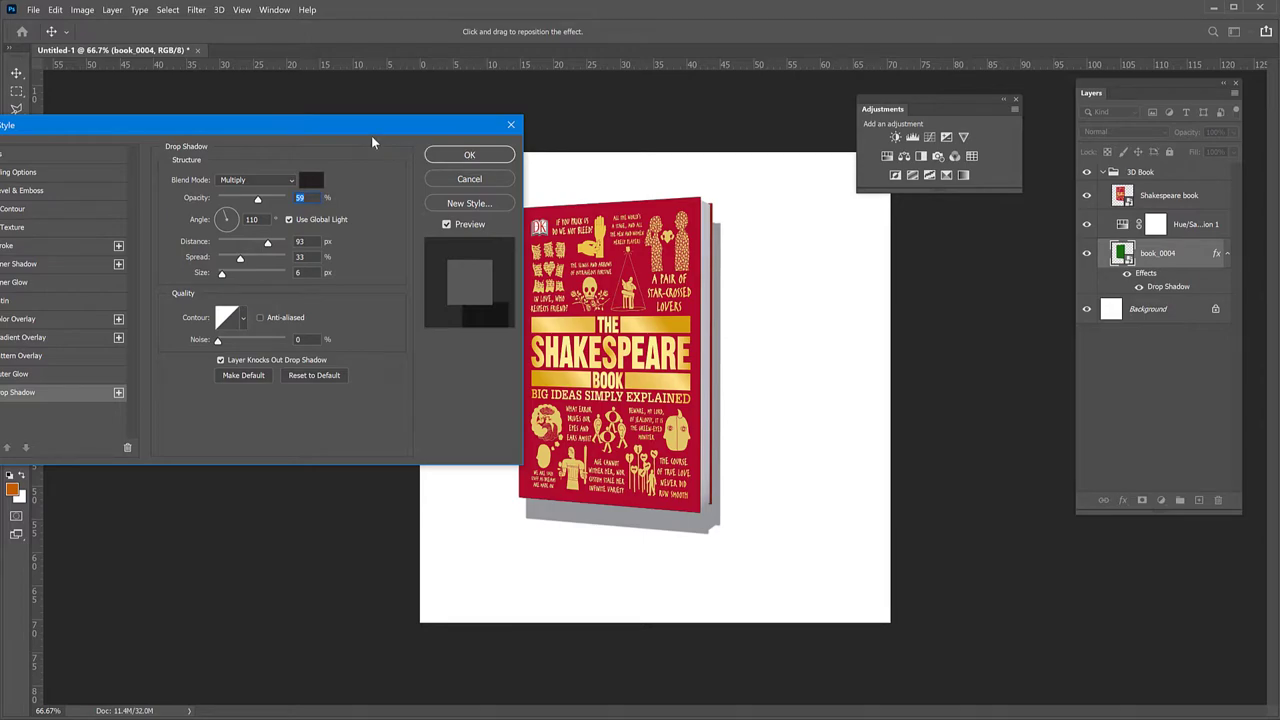
pyautogui.moveTo(370, 129); pyautogui.dragTo(467, 103)
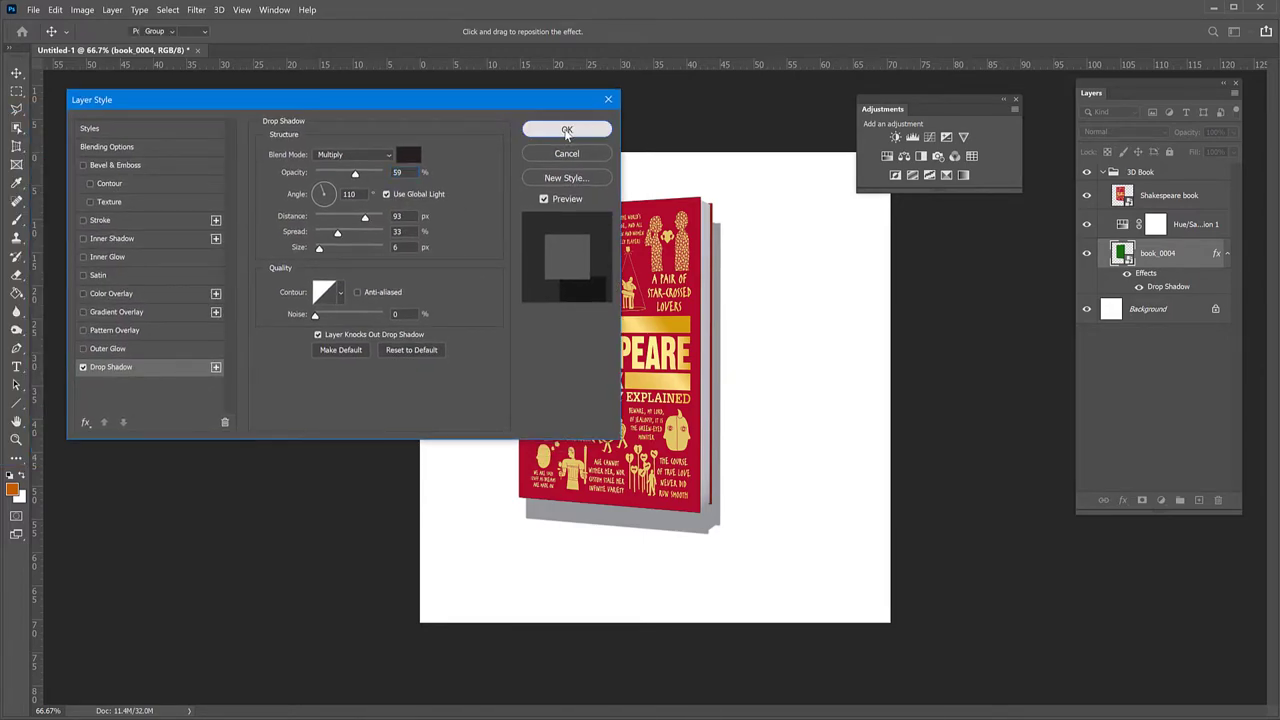
pyautogui.click(566, 130)
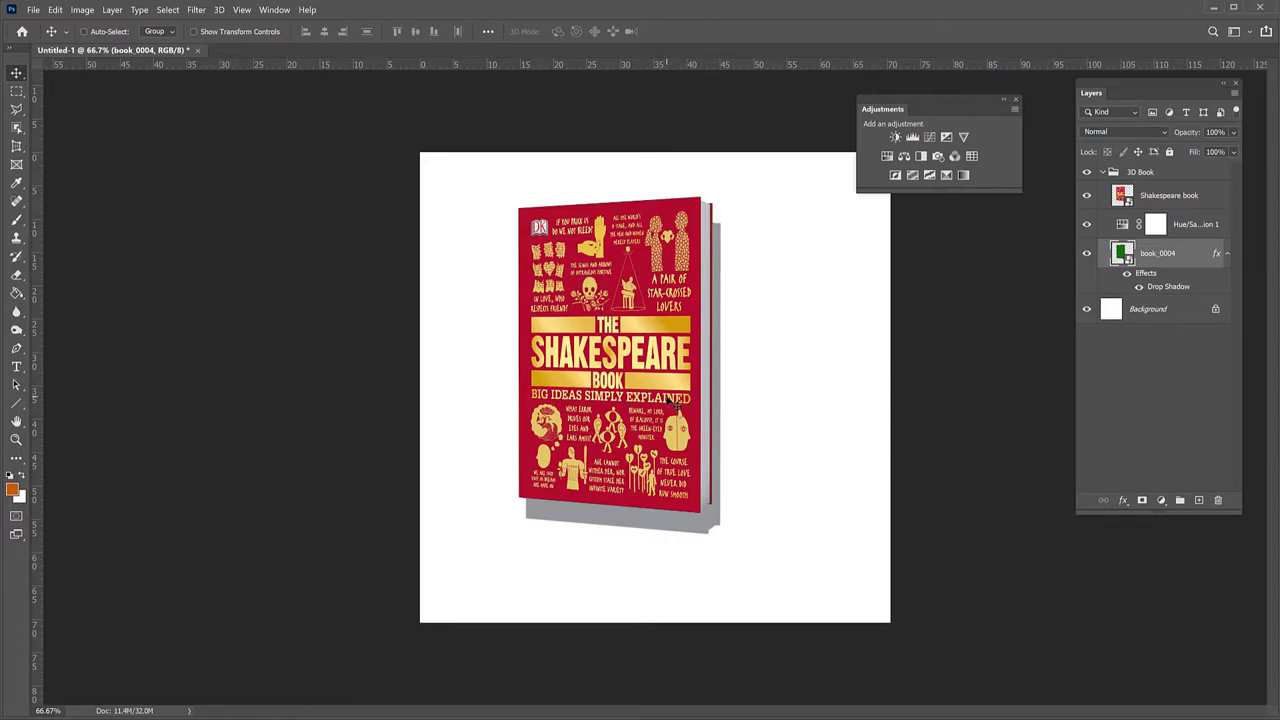
# Convert book_0004's Drop Shadow effect into its own layer and toggle its visibility to check it
pyautogui.rightClick(1164, 290)
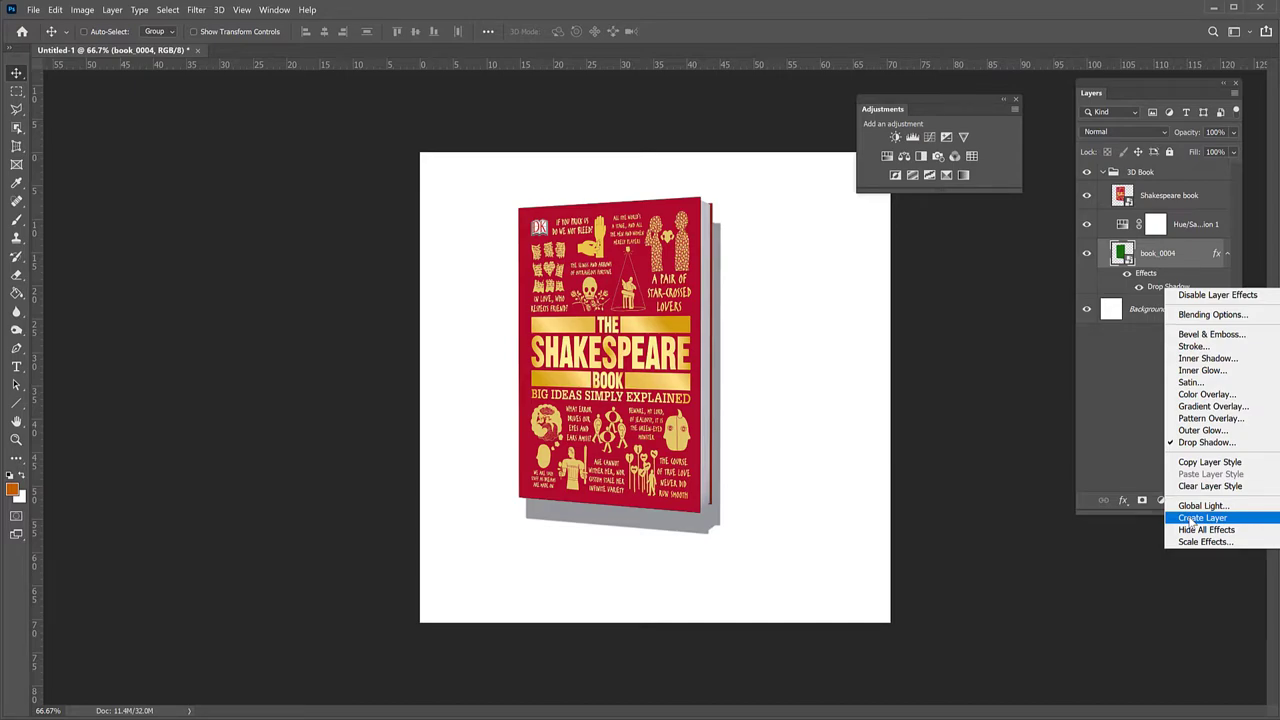
pyautogui.click(1192, 518)
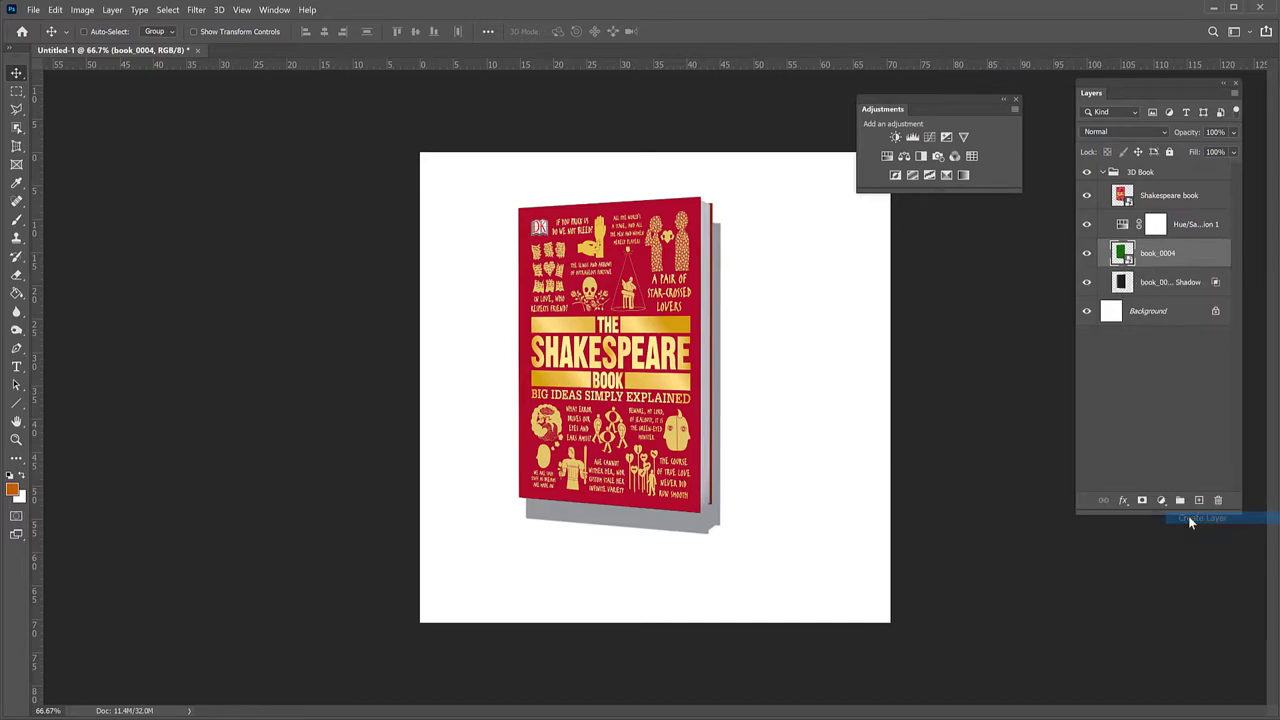
pyautogui.click(1086, 282)
pyautogui.click(1086, 282)
pyautogui.click(1086, 282)
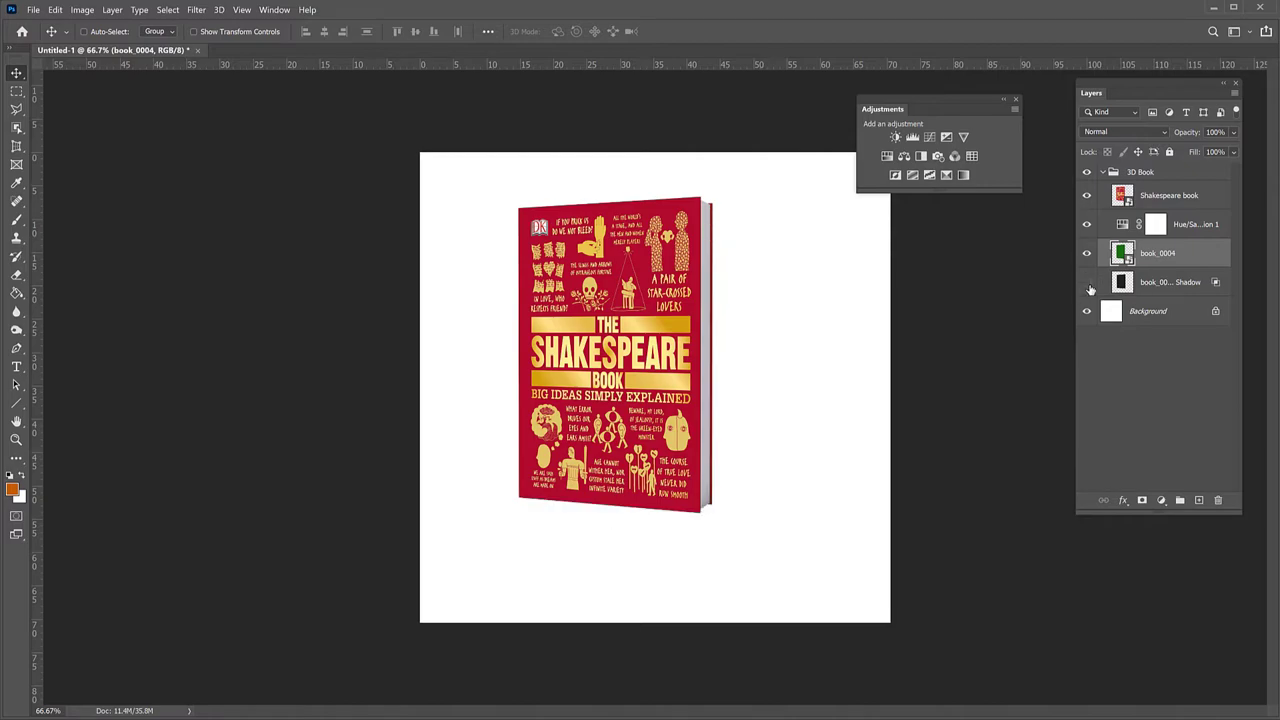
pyautogui.click(1086, 282)
# Move the shadow layer so it sits mostly behind the red book
pyautogui.click(1150, 288)
pyautogui.moveTo(821, 306); pyautogui.dragTo(879, 326)
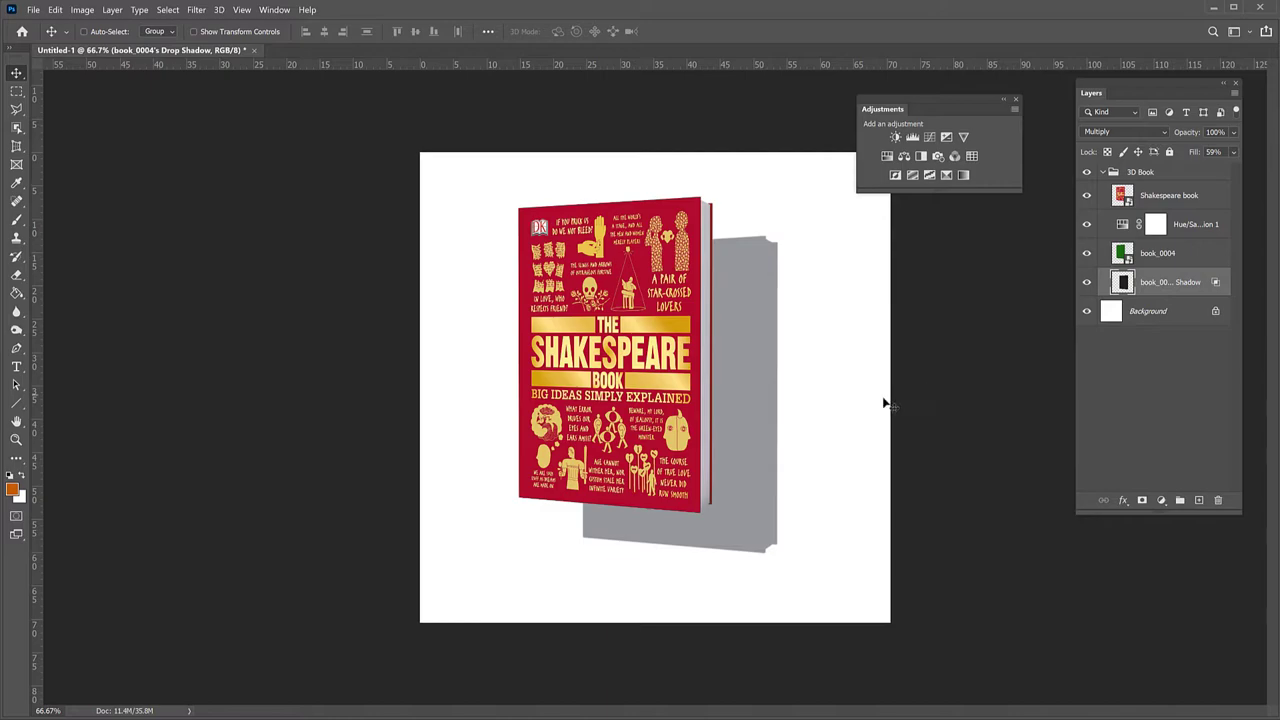
pyautogui.moveTo(735, 438); pyautogui.dragTo(677, 402)
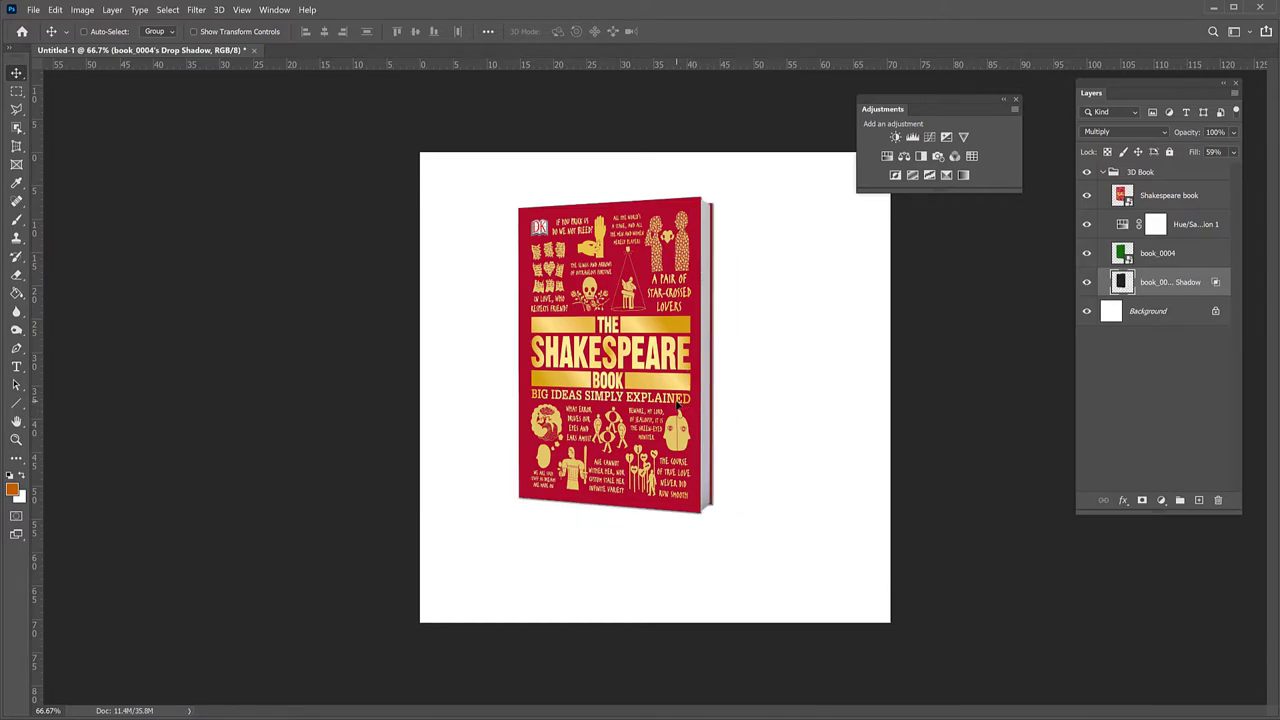
# Squash the shadow to 24.21% height and skew it -40.08° so it stretches to the book's right
pyautogui.hotkey('ctrl', 't')
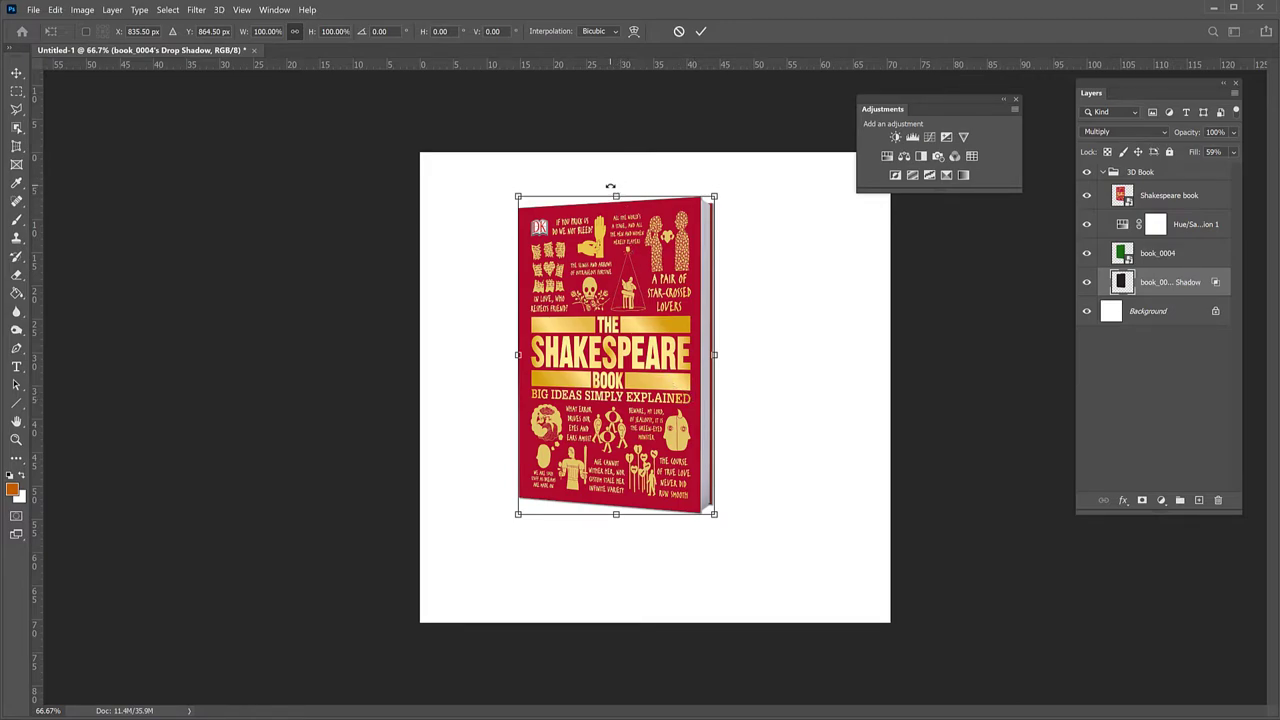
pyautogui.hotkey('ctrl', '+')
pyautogui.scroll(3, 612, 185)
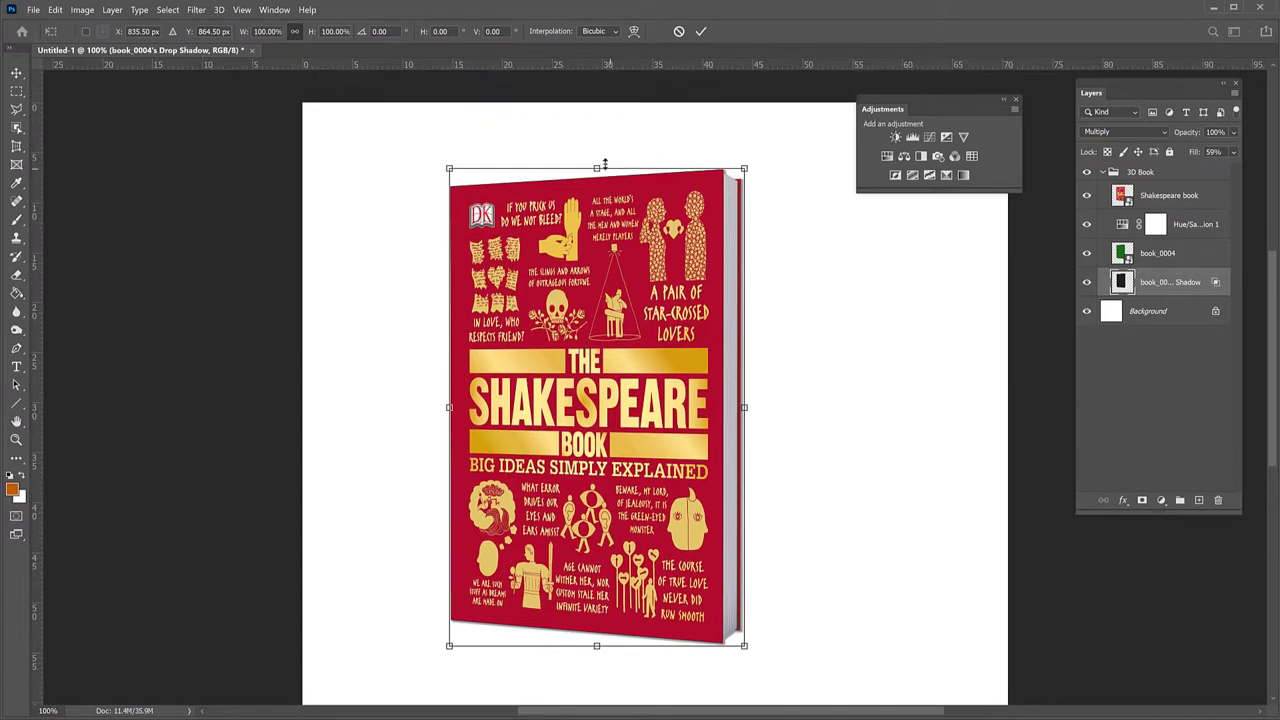
pyautogui.moveTo(597, 167); pyautogui.dragTo(632, 531)
pyautogui.rightClick(575, 580)
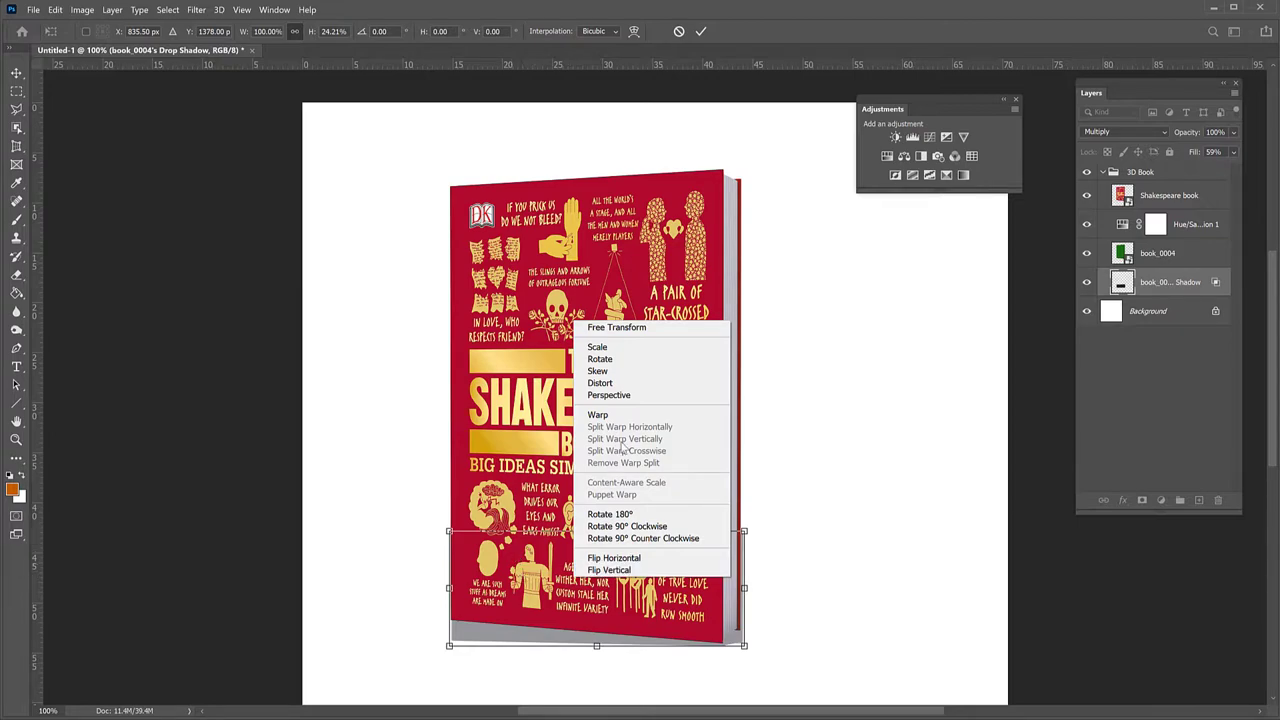
pyautogui.click(597, 372)
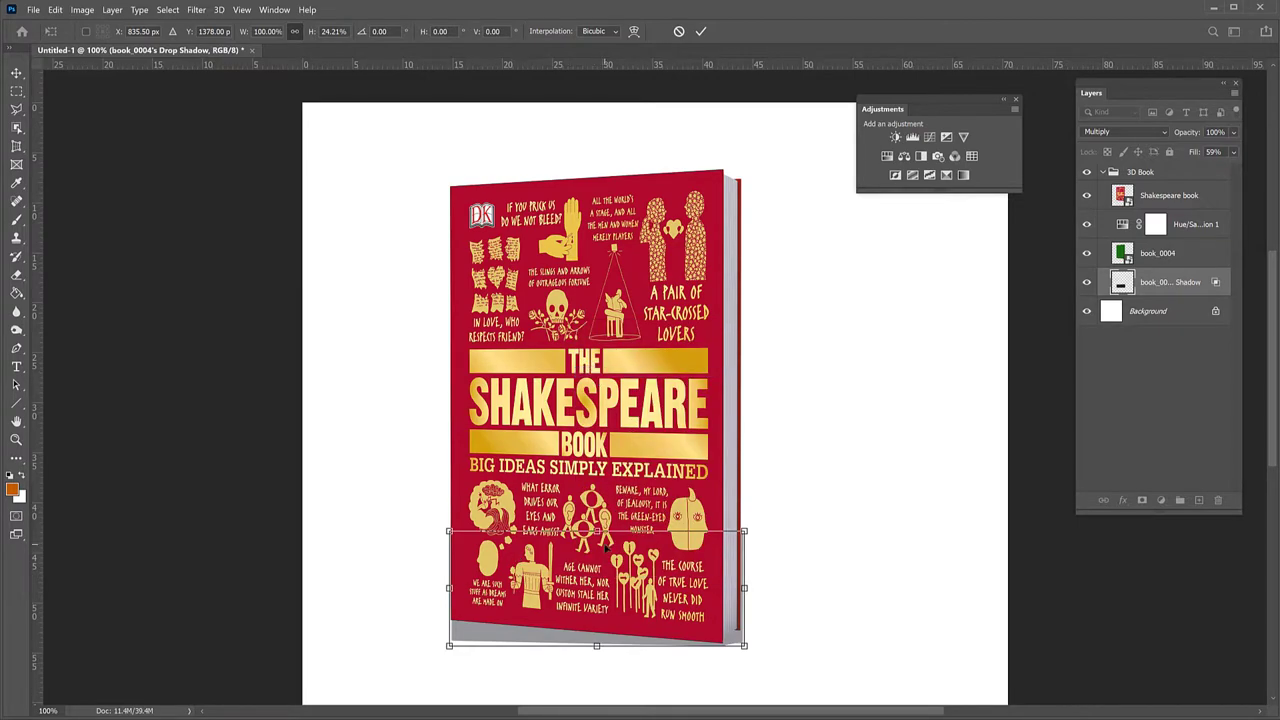
pyautogui.moveTo(596, 531); pyautogui.dragTo(700, 531)
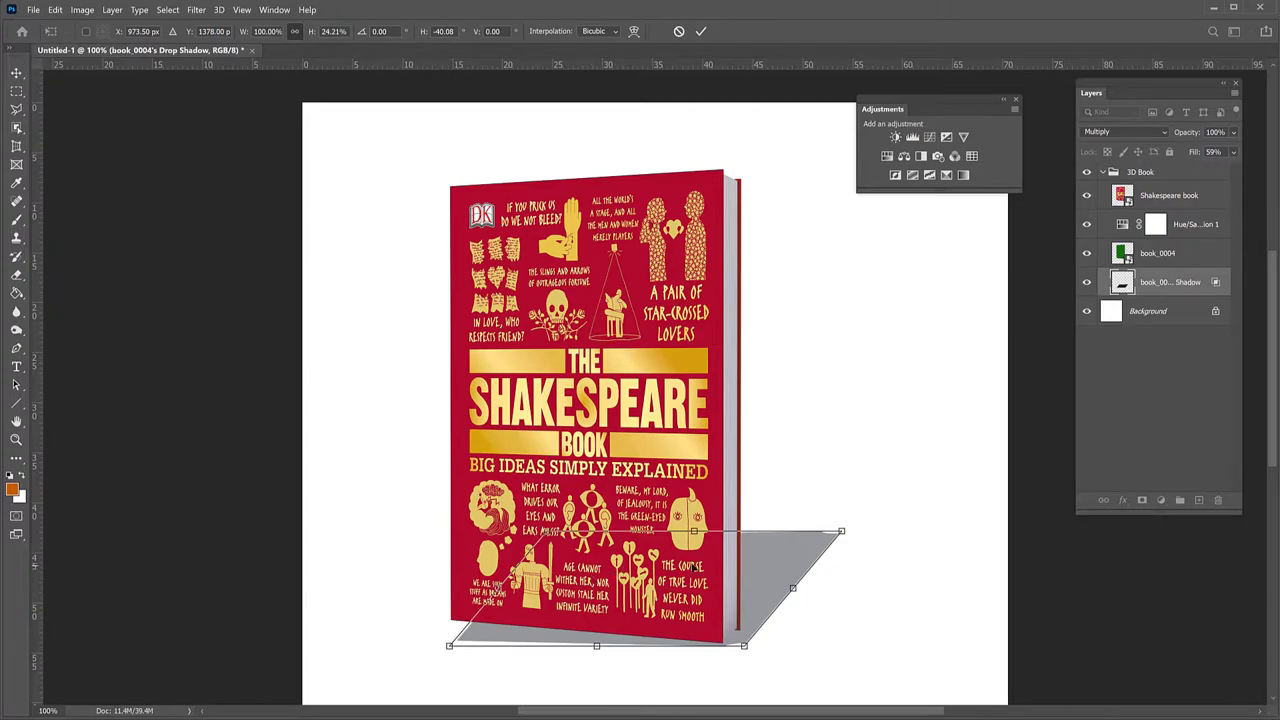
# Distort the shadow's corners into a flat strip under the book's base extending right, commit, and nudge it into place
pyautogui.rightClick(663, 580)
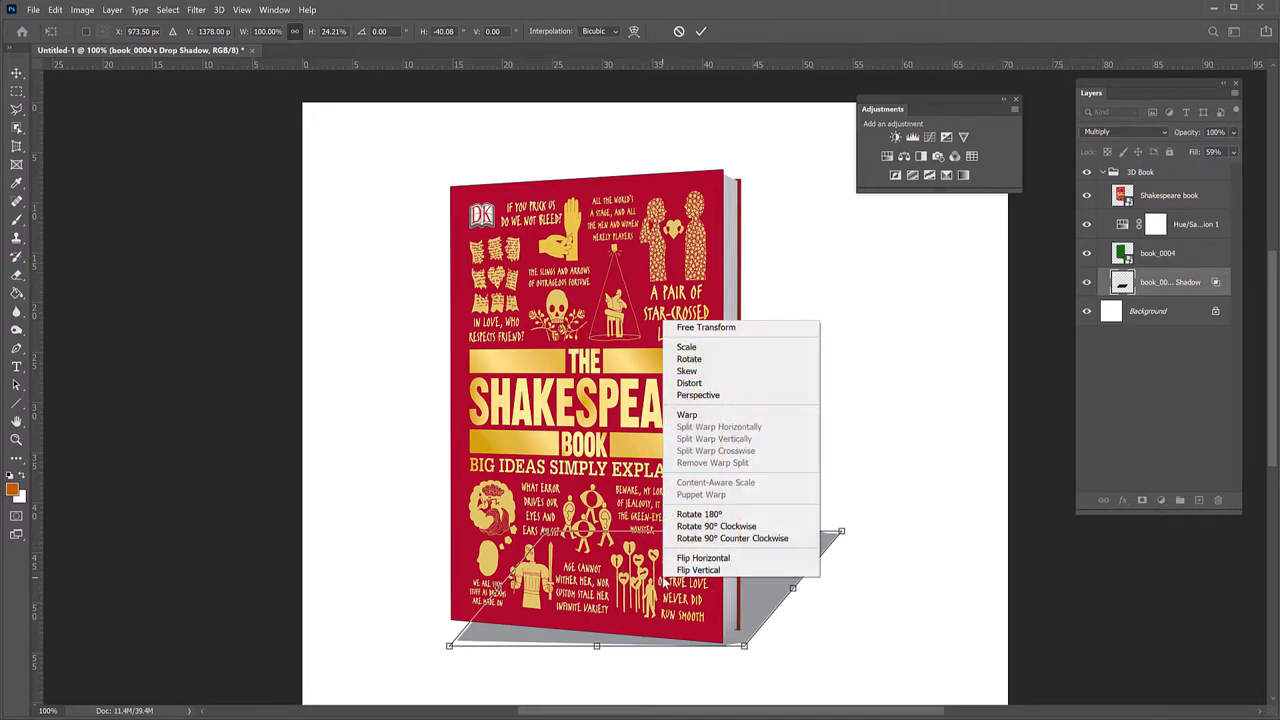
pyautogui.click(705, 384)
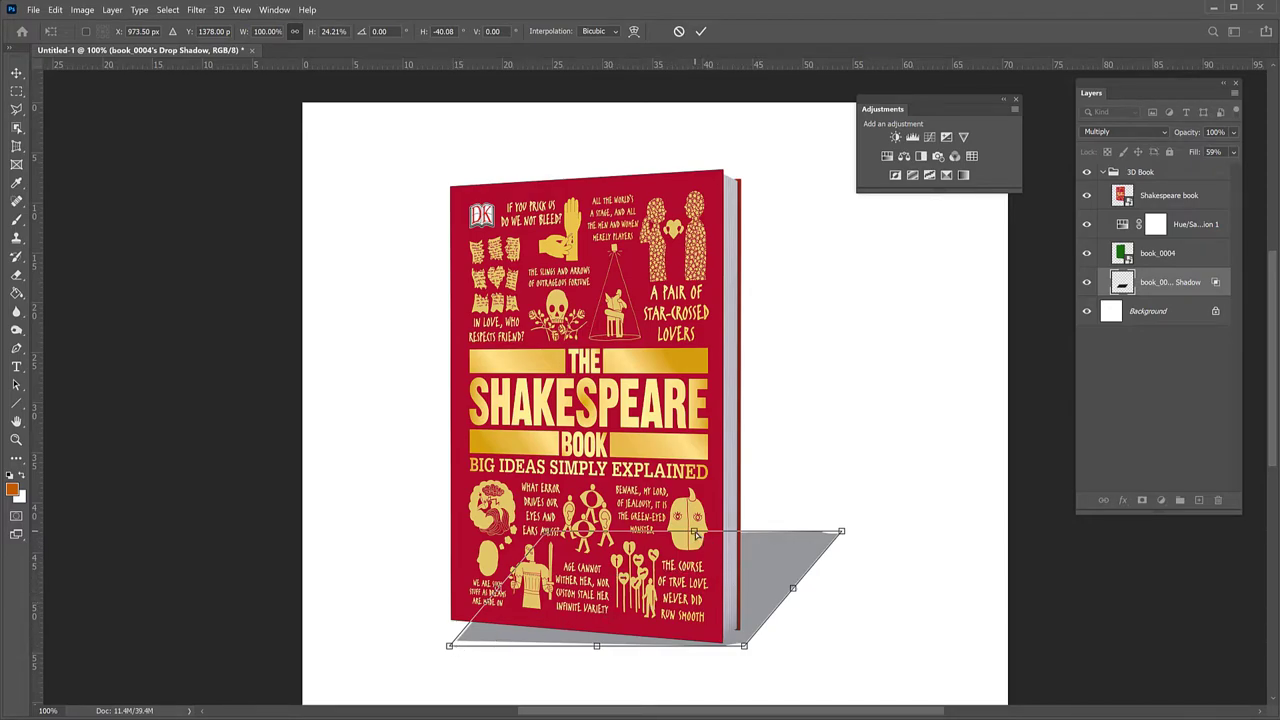
pyautogui.moveTo(695, 535); pyautogui.dragTo(738, 542)
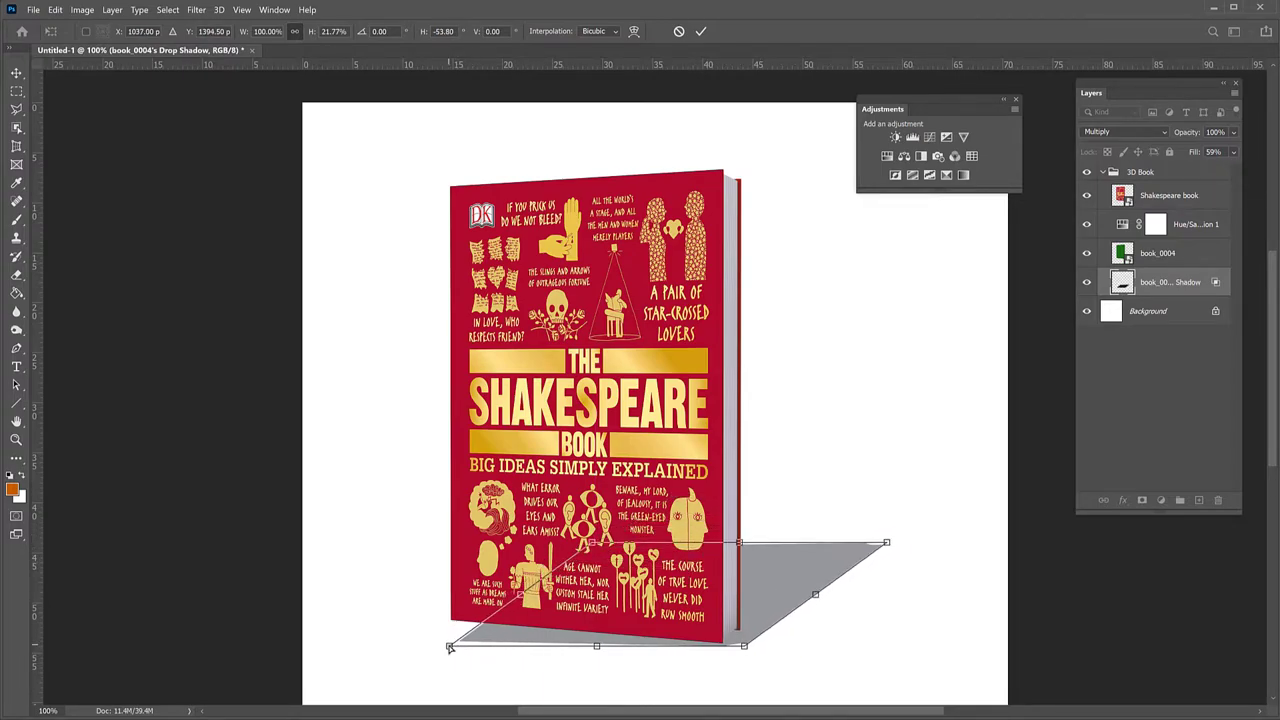
pyautogui.moveTo(450, 647); pyautogui.dragTo(450, 620)
pyautogui.moveTo(745, 647); pyautogui.dragTo(726, 645)
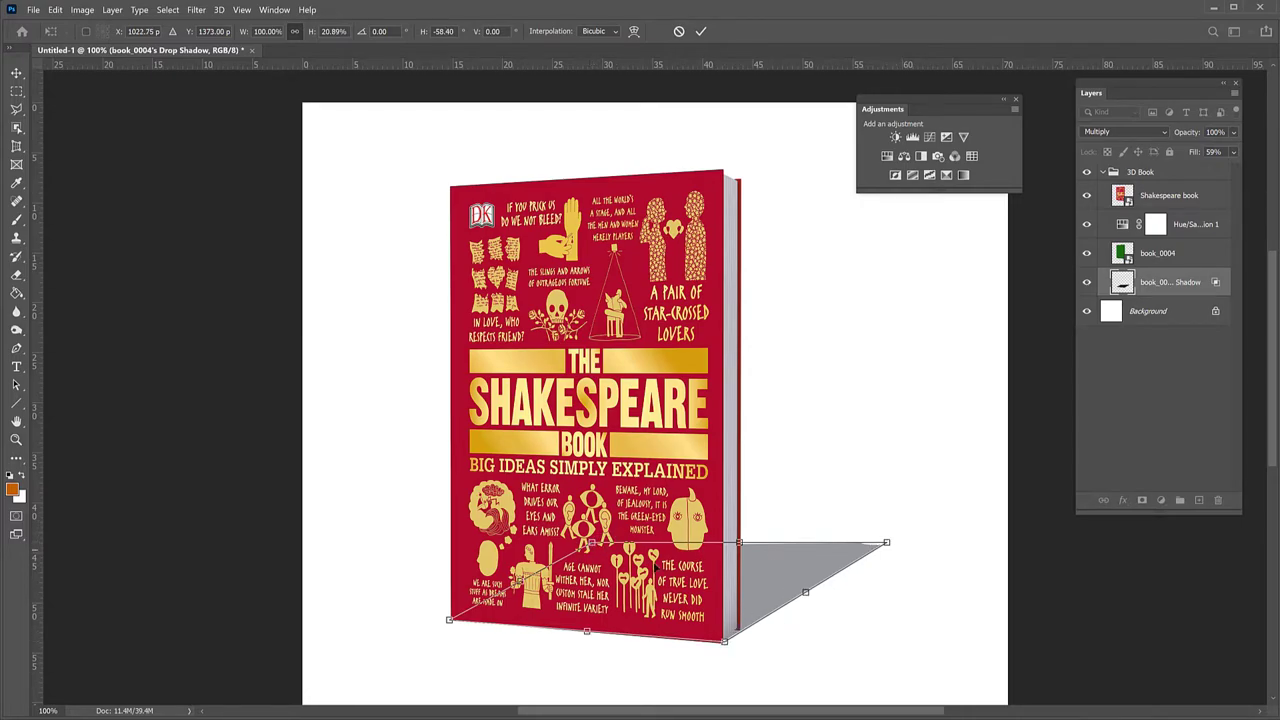
pyautogui.moveTo(741, 547); pyautogui.dragTo(695, 572)
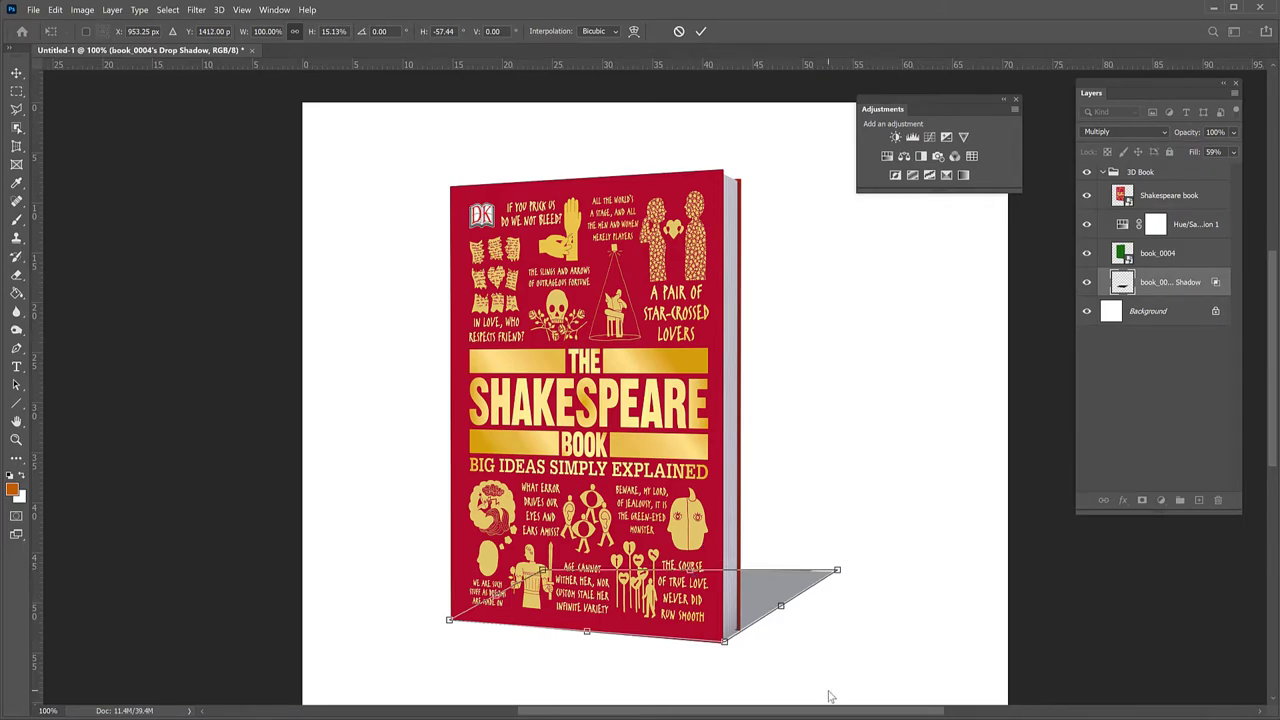
pyautogui.press('Return')
pyautogui.moveTo(774, 603); pyautogui.dragTo(777, 608)
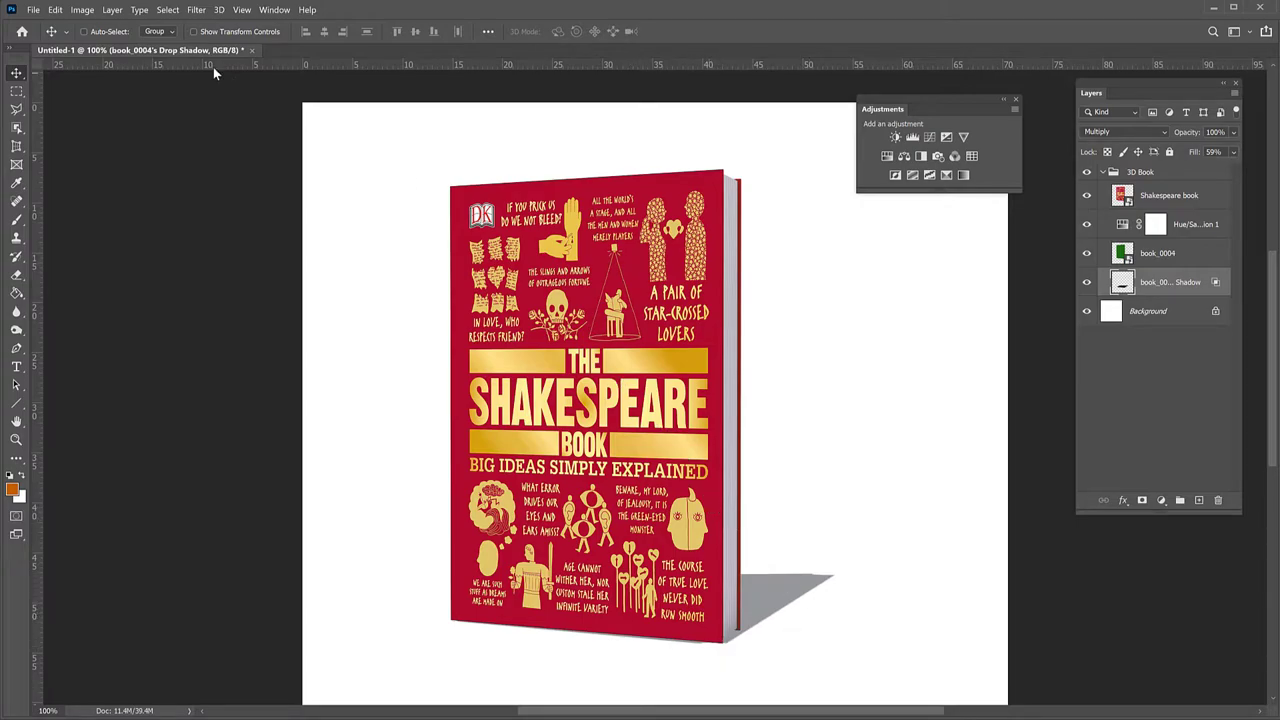
# Apply a Motion Blur to the shadow layer with a 34° angle and 148 px distance
pyautogui.click(197, 11)
pyautogui.moveTo(232, 156)
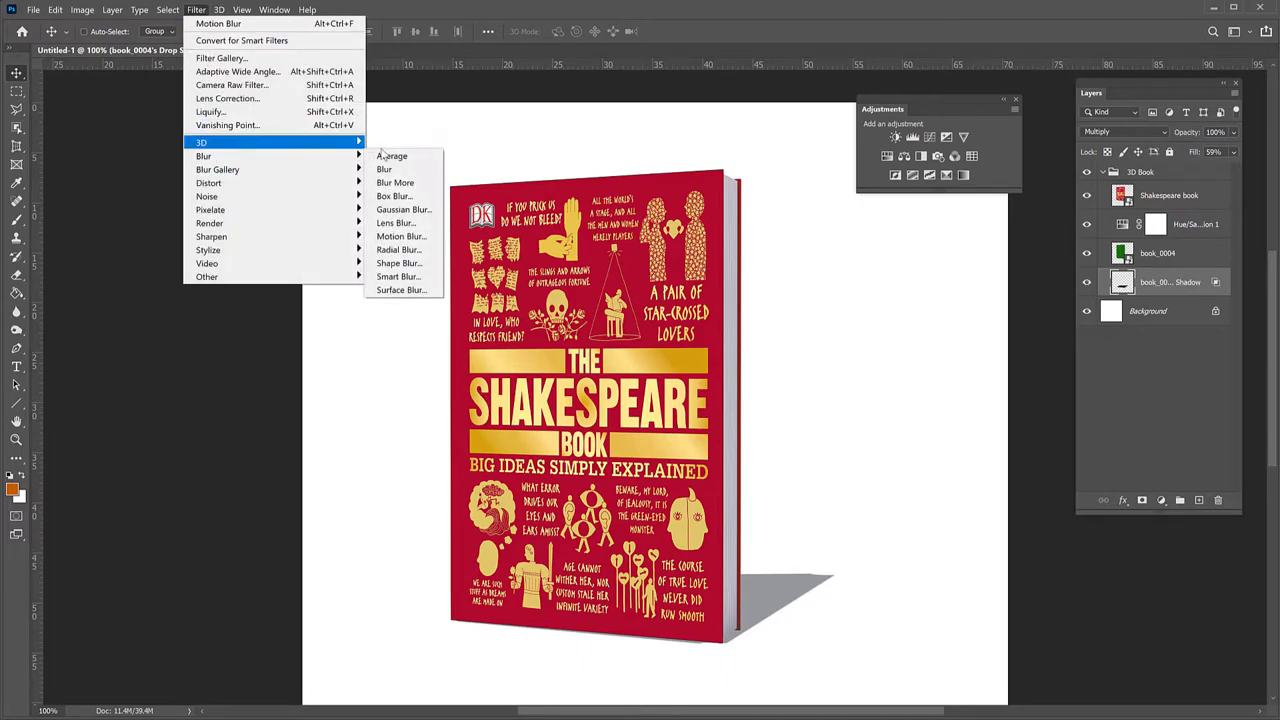
pyautogui.click(401, 237)
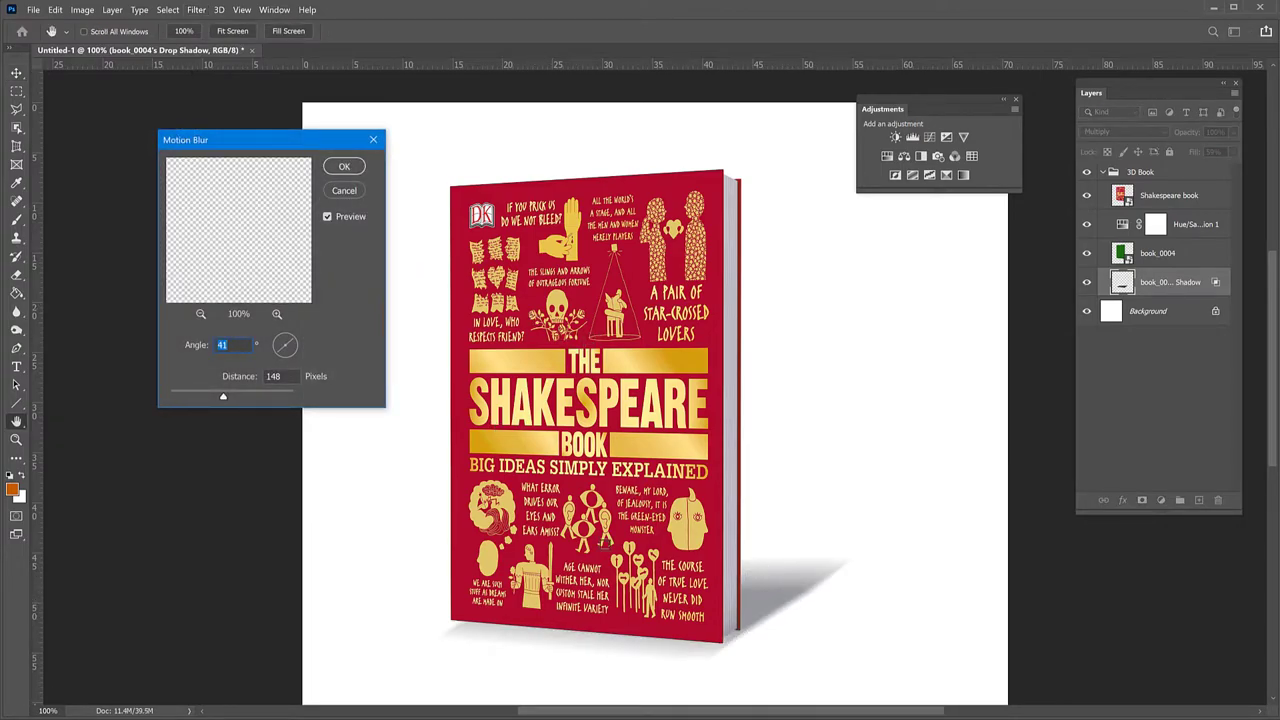
pyautogui.click(788, 592)
pyautogui.click(267, 257)
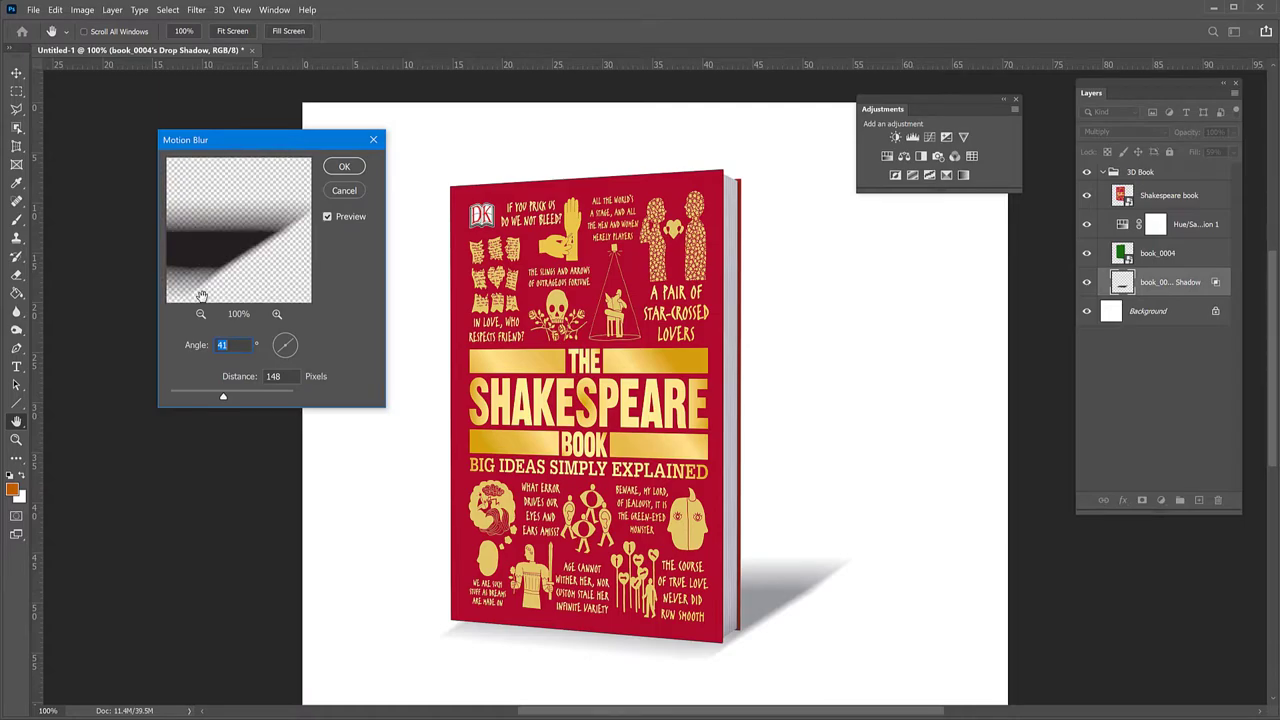
pyautogui.moveTo(285, 345)
pyautogui.mouseDown()
pyautogui.moveTo(310, 350)
pyautogui.moveTo(278, 343)
pyautogui.moveTo(310, 332)
pyautogui.moveTo(300, 353)
pyautogui.mouseUp()
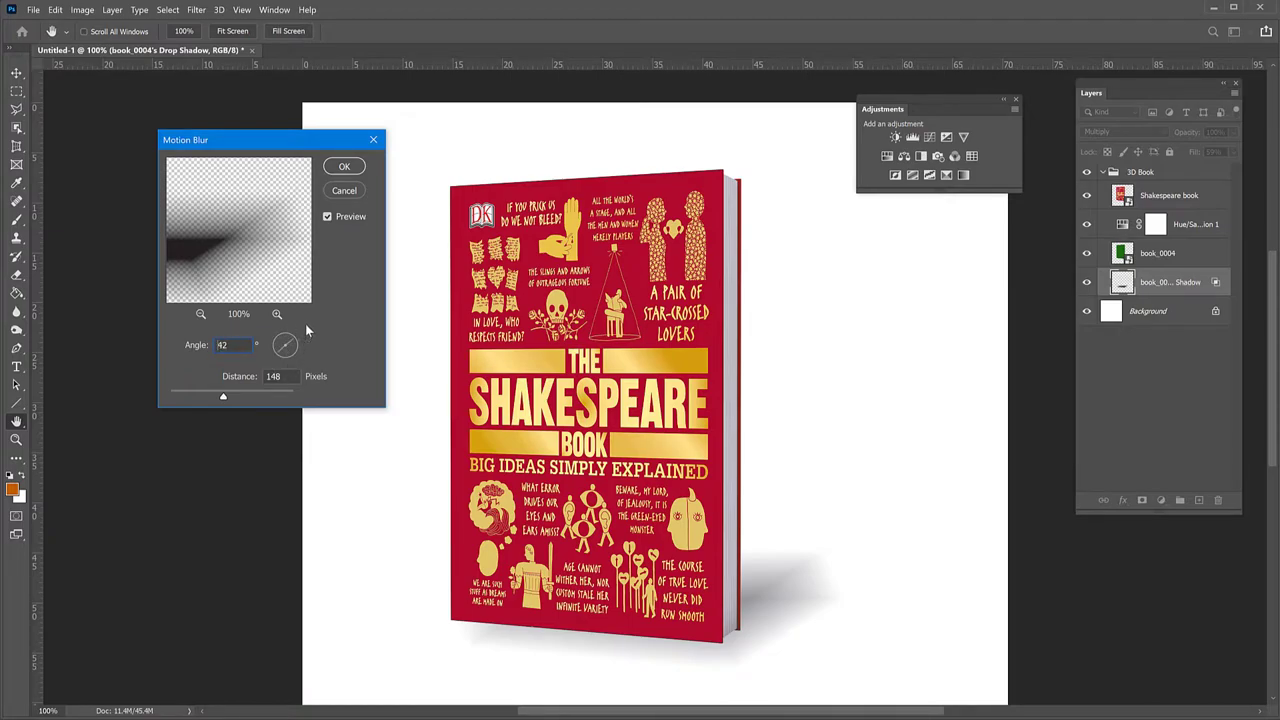
pyautogui.press('Up')
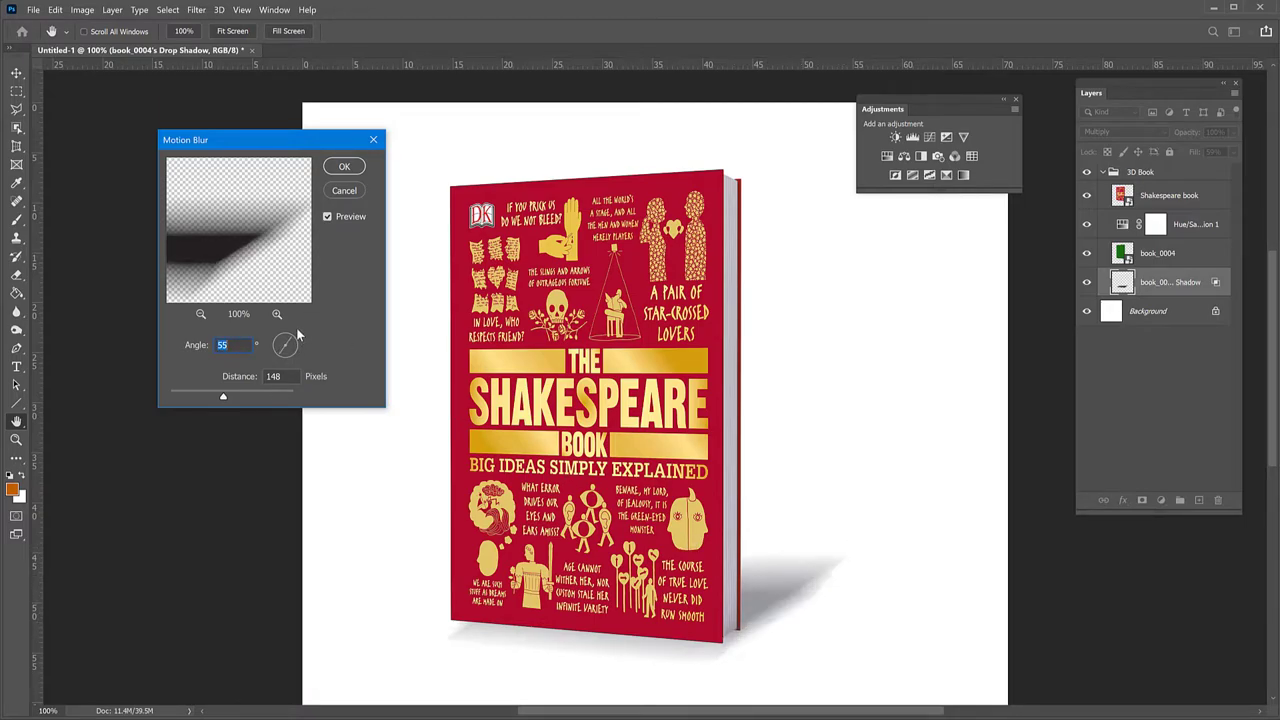
pyautogui.write('34')
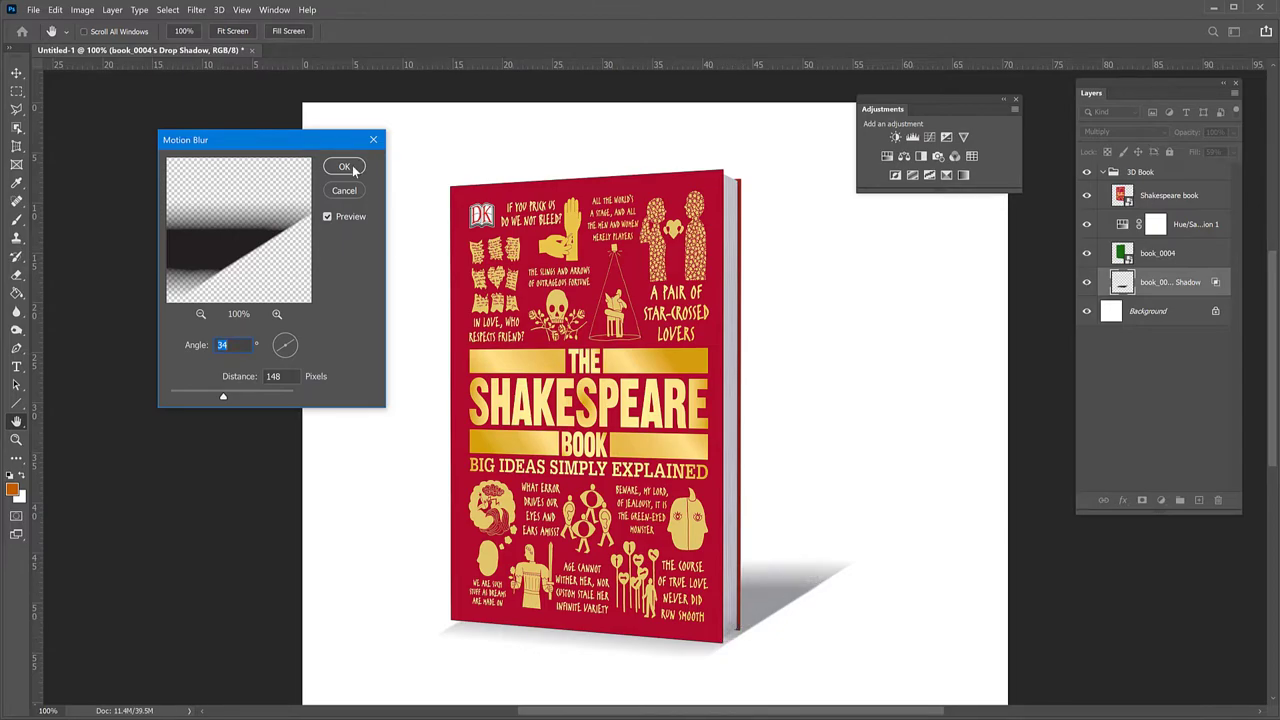
pyautogui.click(344, 166)
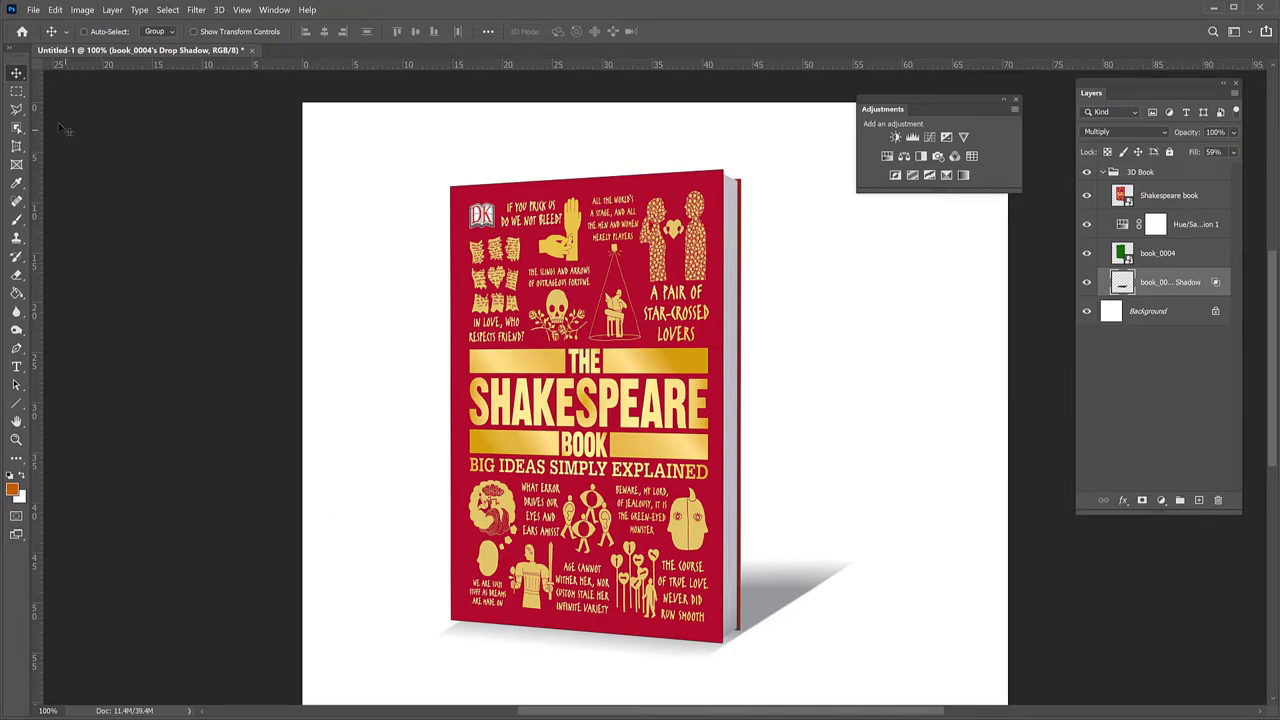
# Stretch the blurred shadow to about 101% width, then zoom in on the book's bottom edge
pyautogui.hotkey('ctrl', 't')
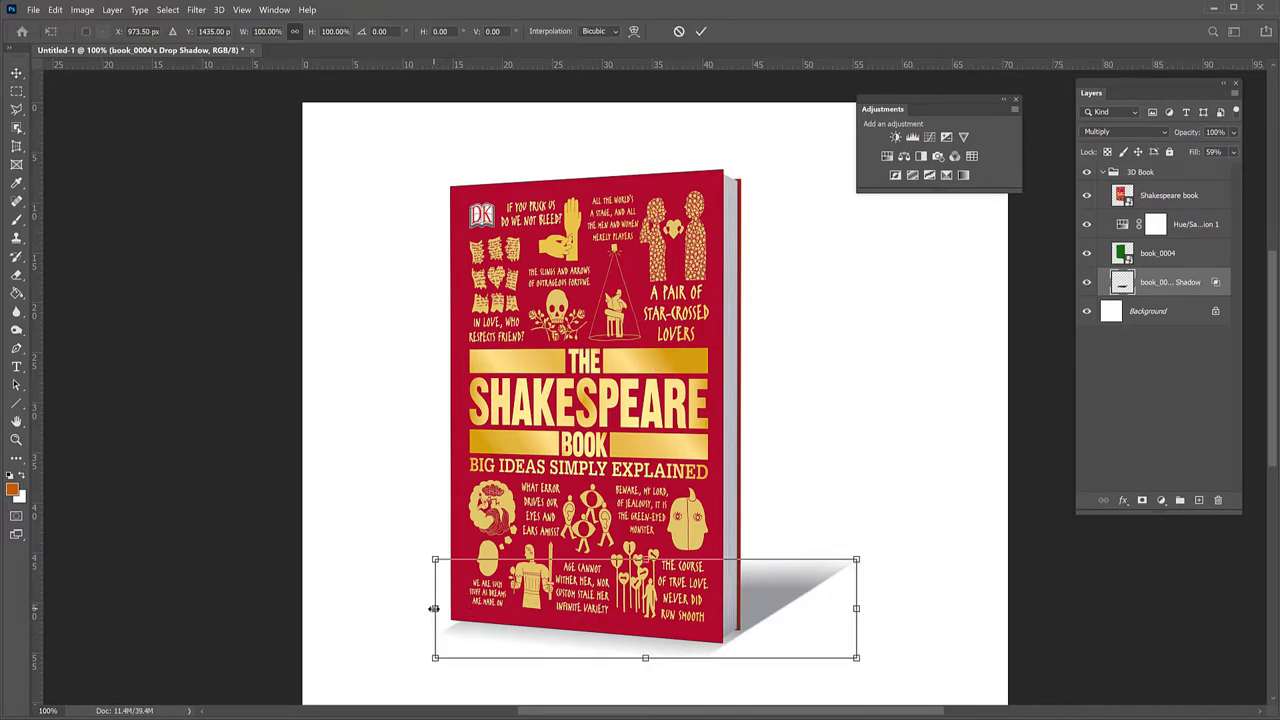
pyautogui.moveTo(434, 608); pyautogui.dragTo(422, 608)
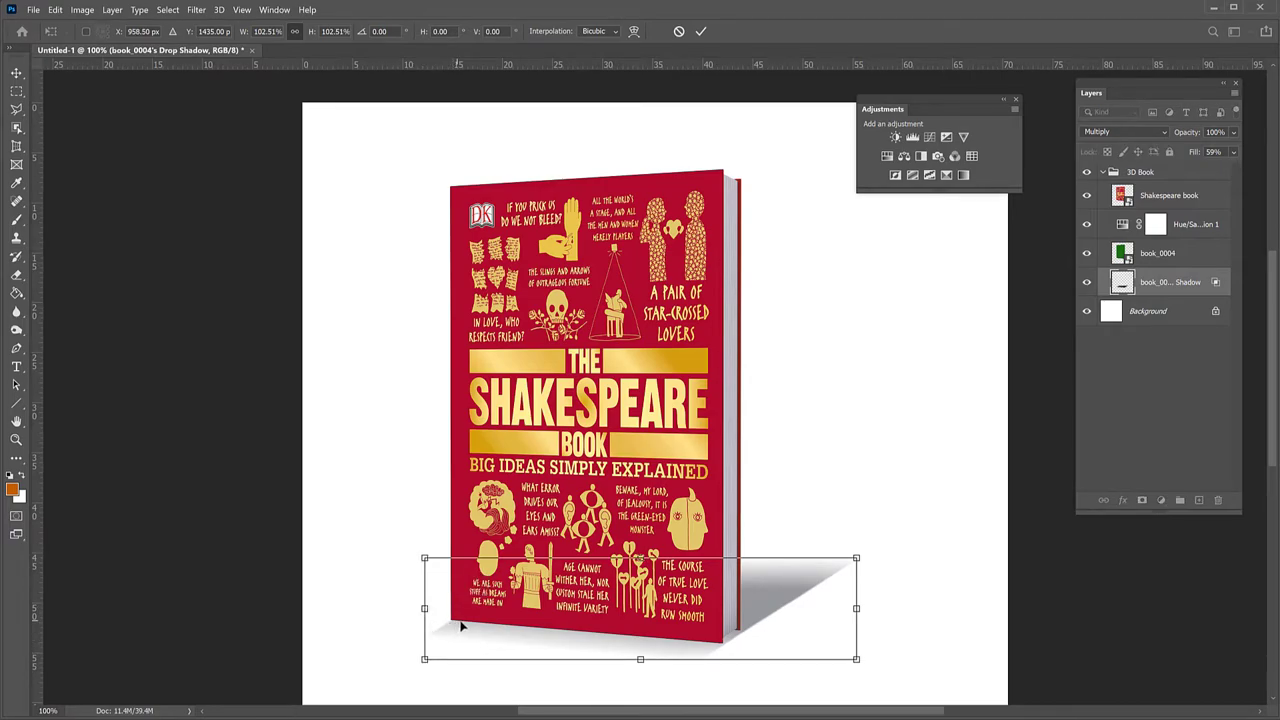
pyautogui.moveTo(858, 612); pyautogui.dragTo(851, 610)
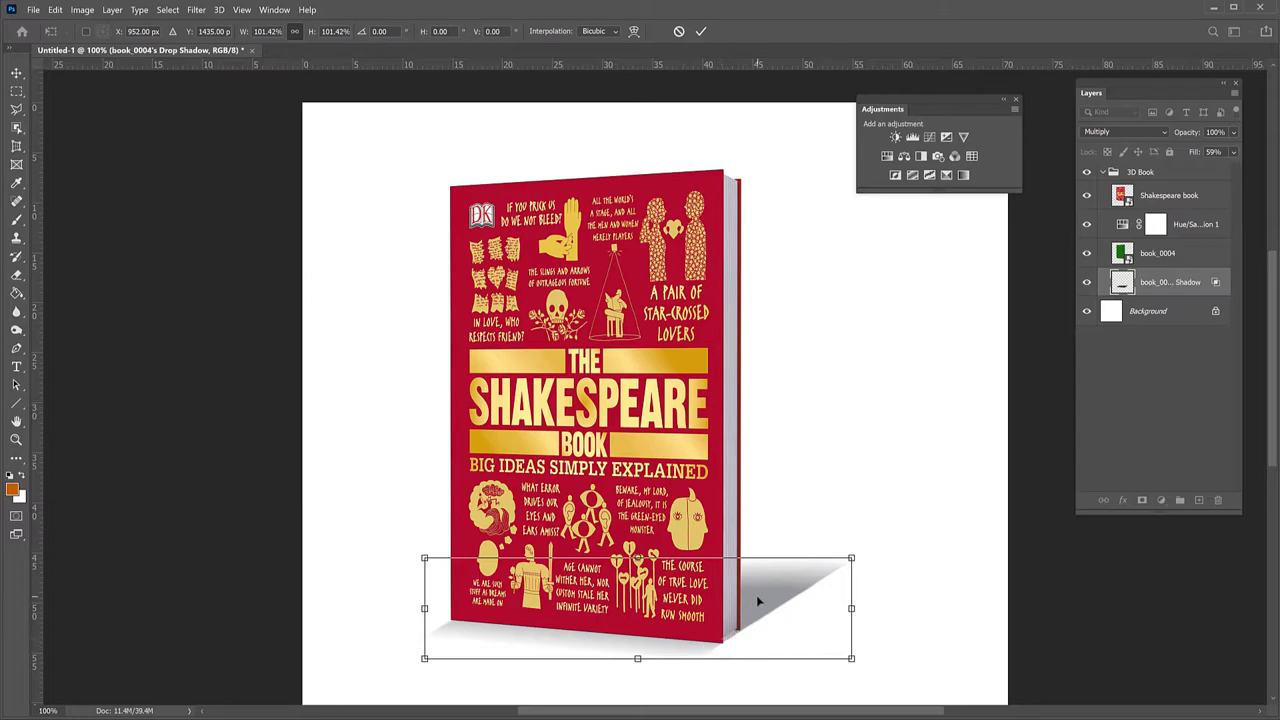
pyautogui.press('Return')
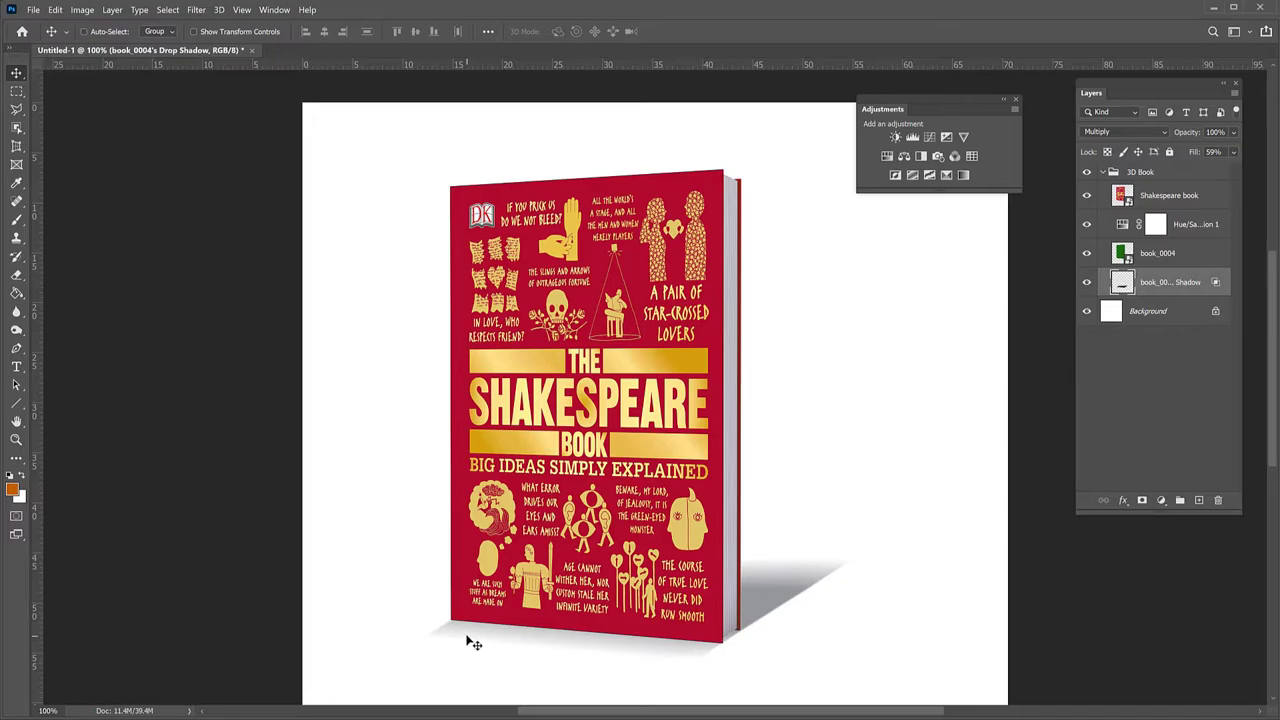
pyautogui.hotkey('ctrl', '+')
pyautogui.hotkey('ctrl', '+')
pyautogui.moveTo(534, 641); pyautogui.dragTo(643, 400)
# Outline the shadow spilling in front of the book's bottom edge with the Polygonal Lasso, delete it, and deselect
pyautogui.scroll(-4, 643, 400)
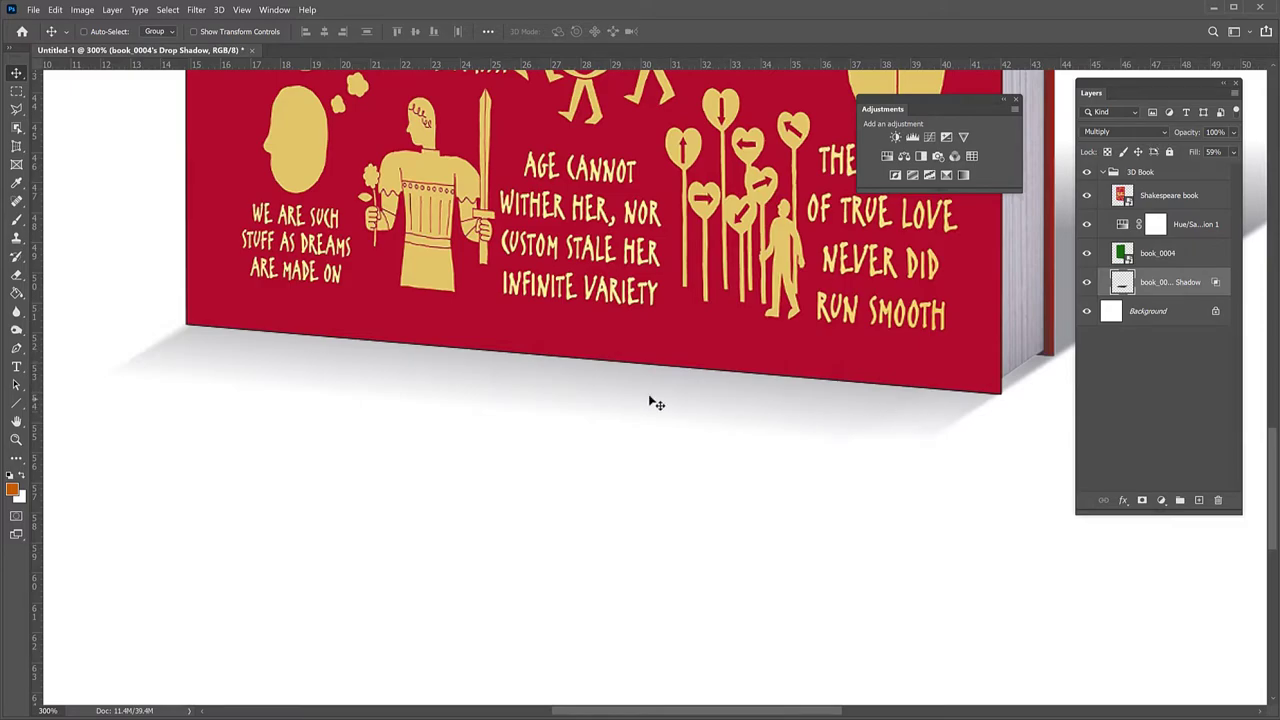
pyautogui.click(17, 112)
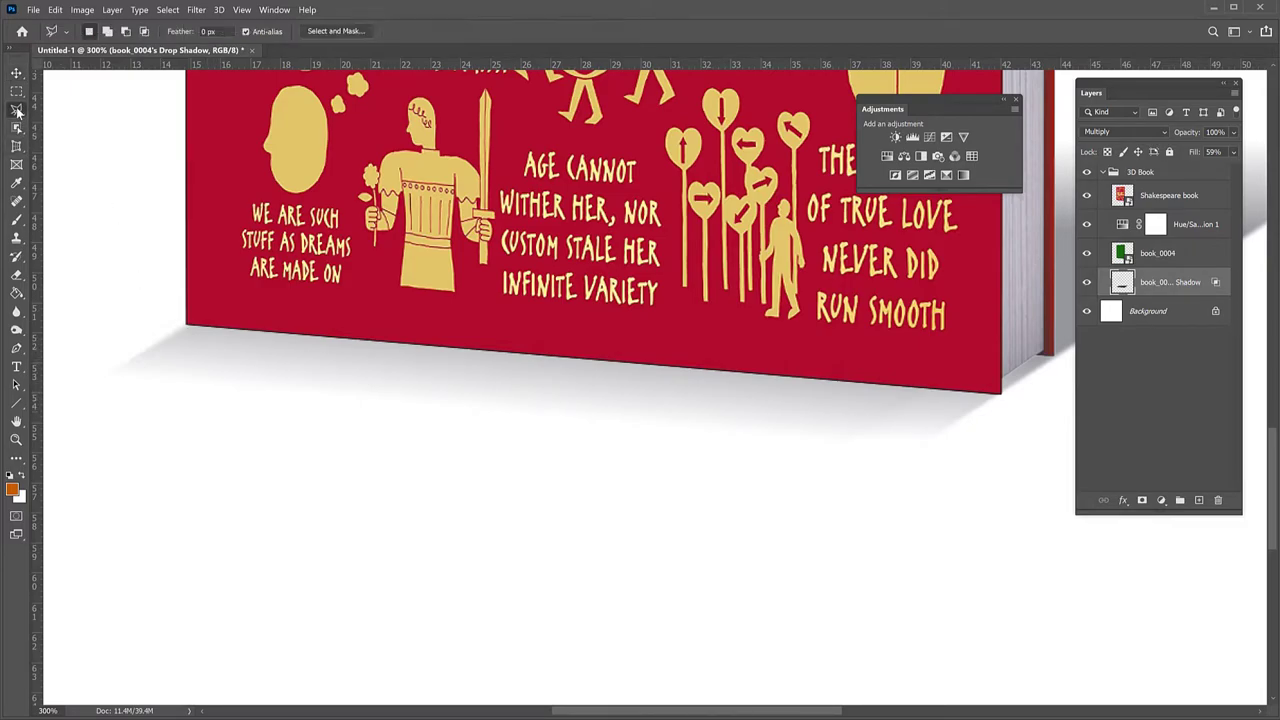
pyautogui.click(185, 325)
pyautogui.click(1024, 396)
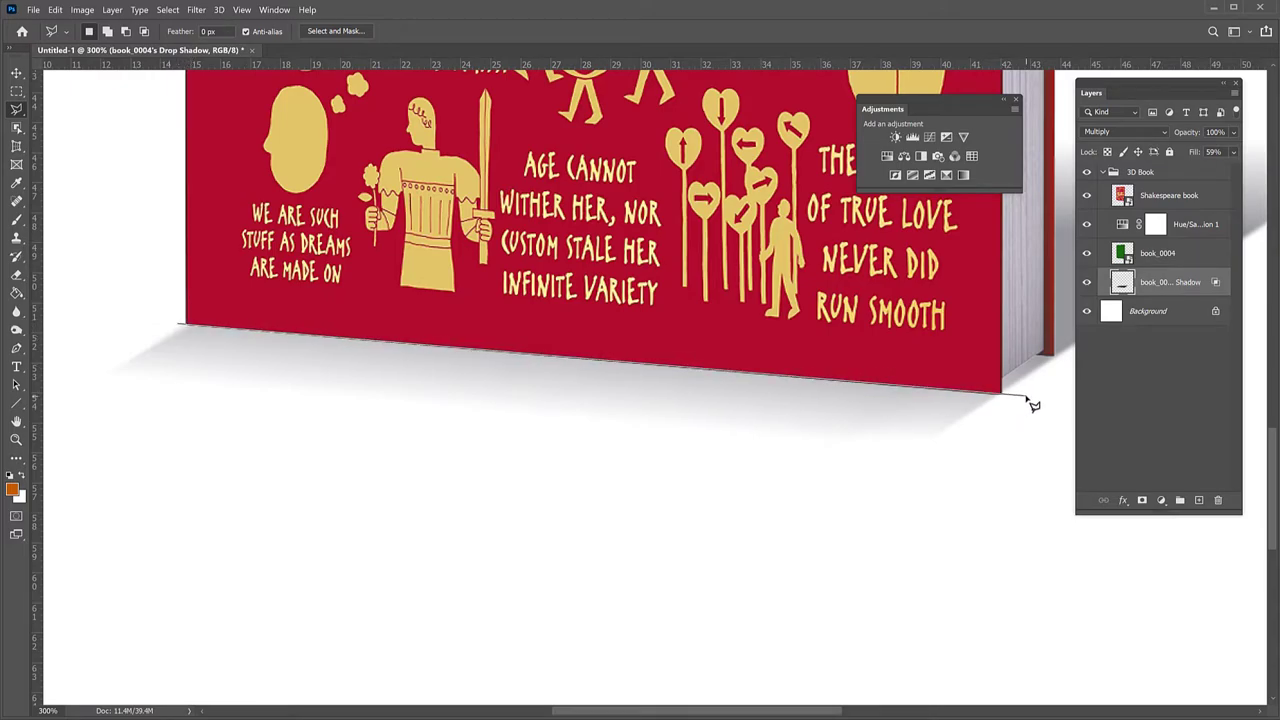
pyautogui.click(922, 560)
pyautogui.click(472, 541)
pyautogui.click(90, 448)
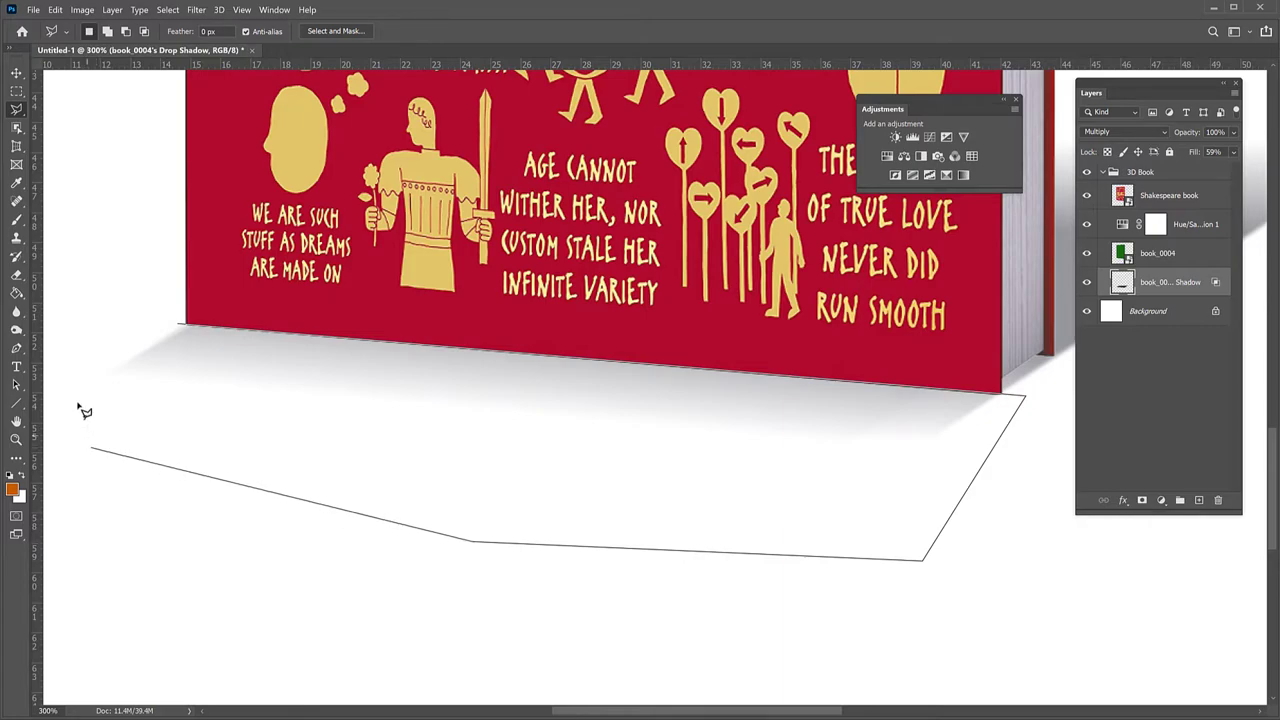
pyautogui.click(61, 347)
pyautogui.click(183, 329)
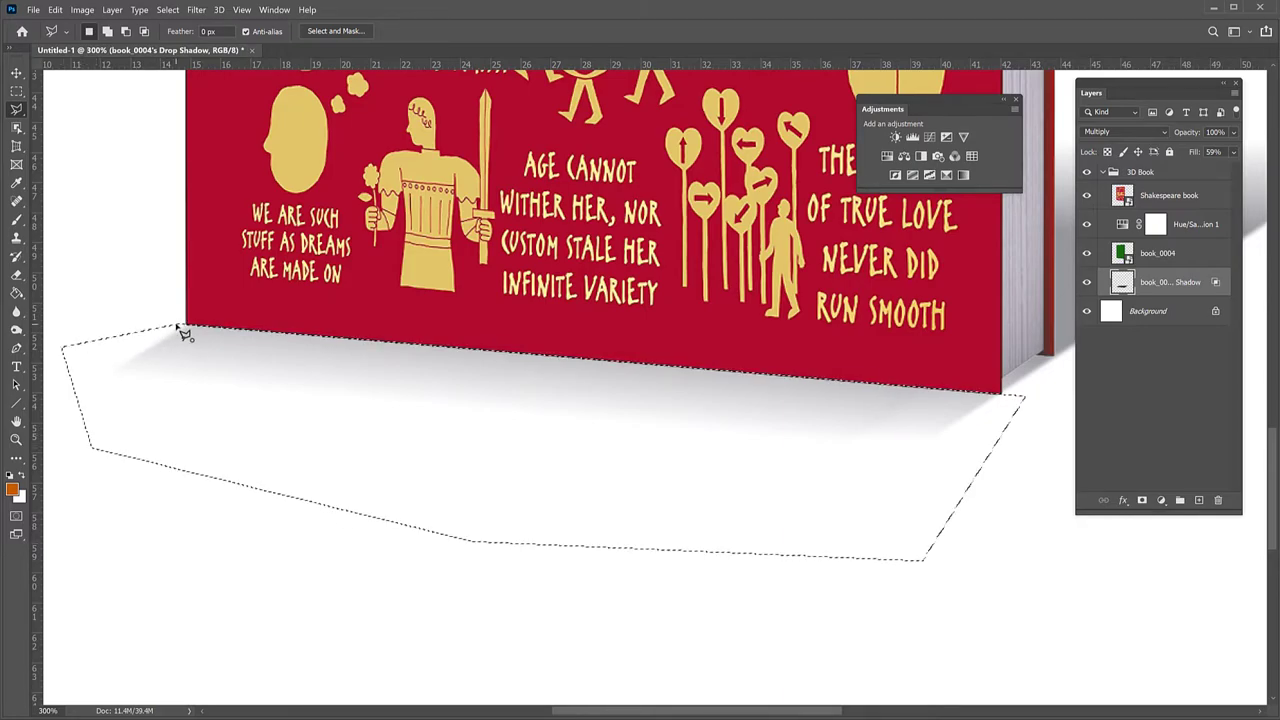
pyautogui.press('Delete')
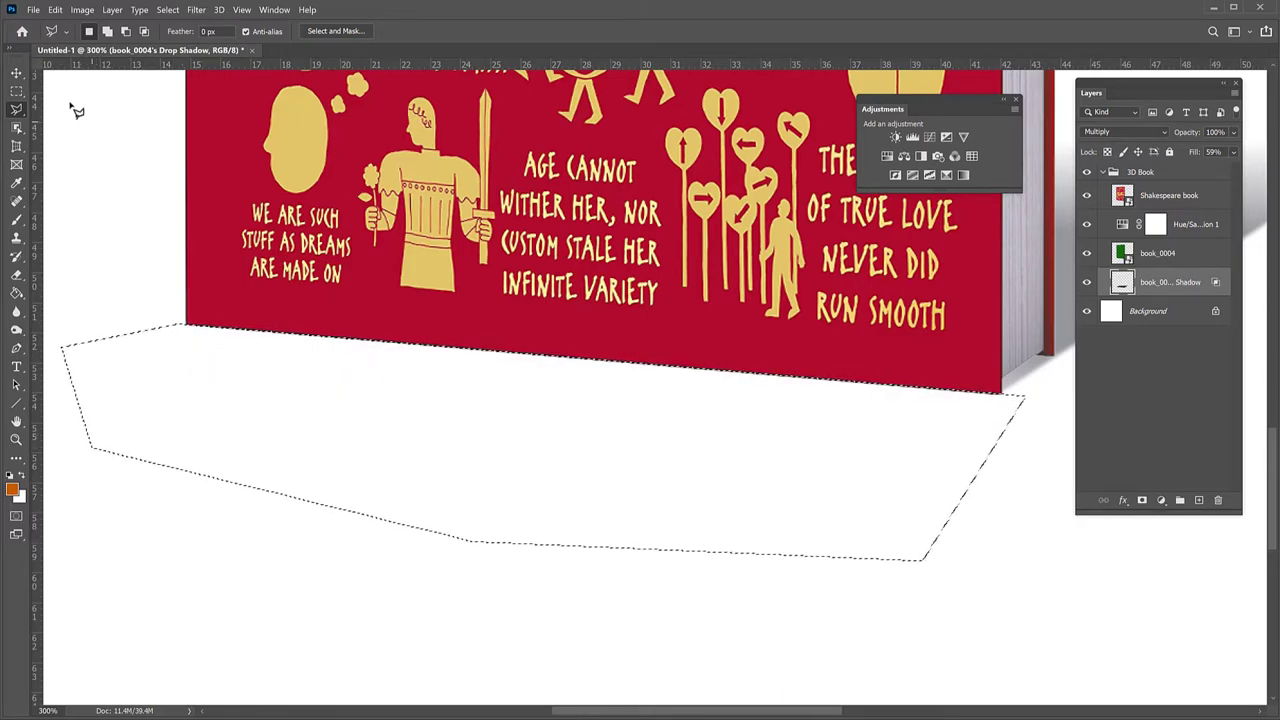
pyautogui.click(16, 90)
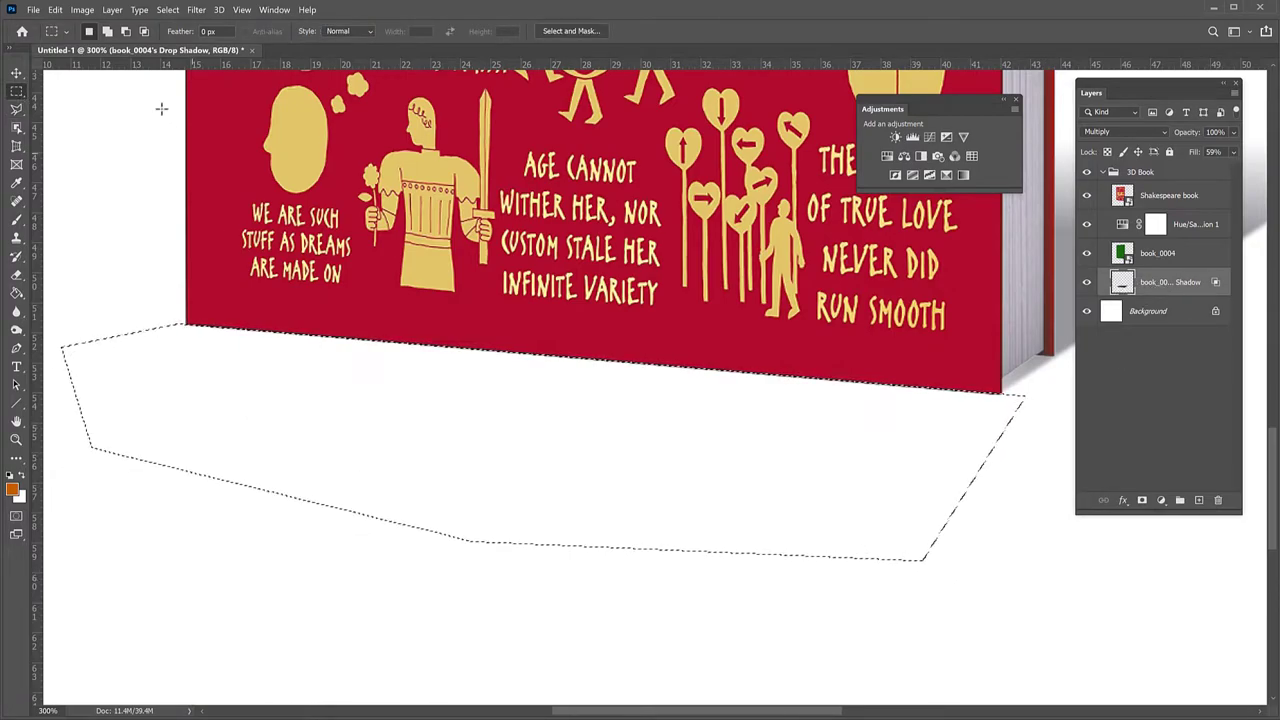
pyautogui.hotkey('ctrl', 'd')
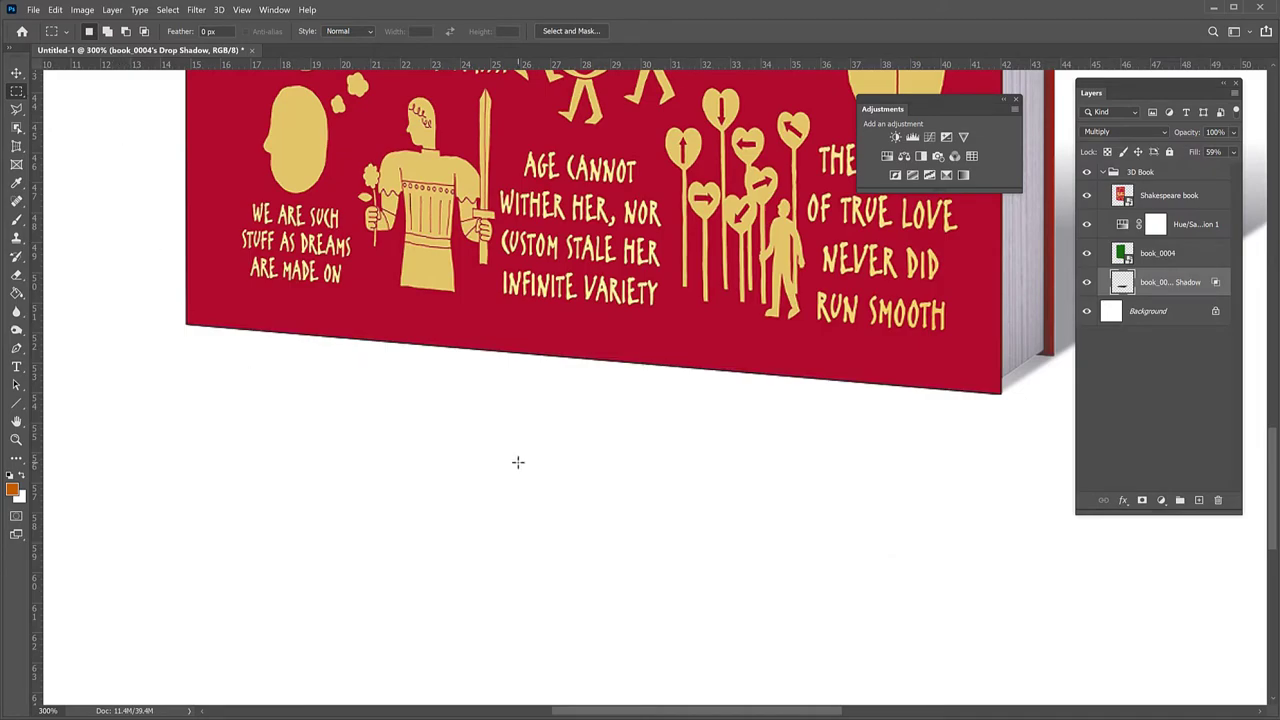
pyautogui.scroll(-4, 518, 462)
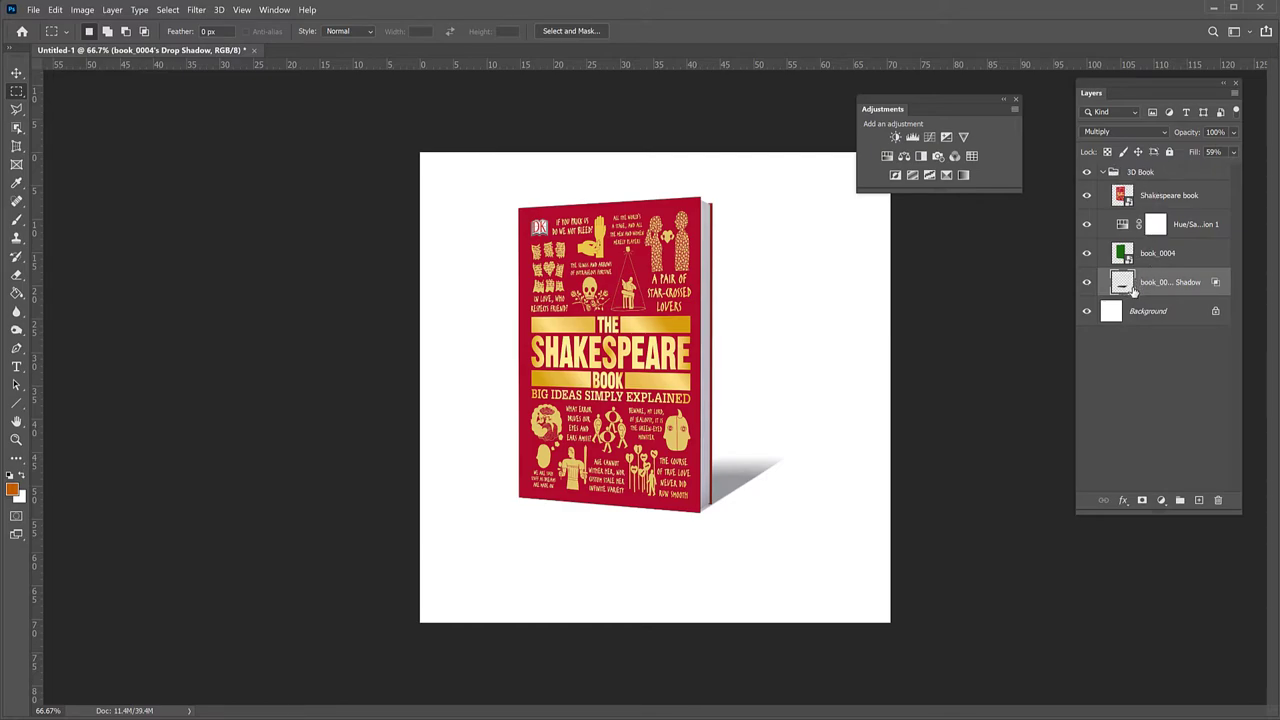
# Collapse the 3D Book group and shift the book with its shadow slightly left and up
pyautogui.click(1104, 176)
pyautogui.click(1104, 175)
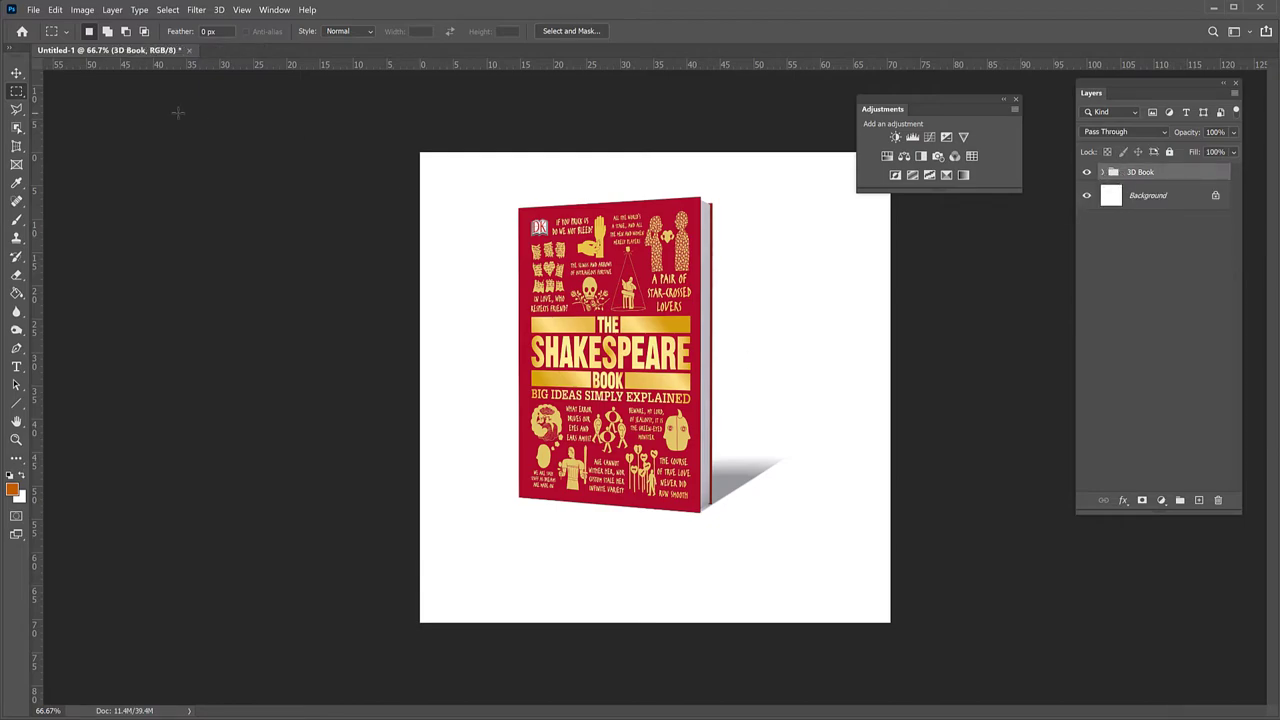
pyautogui.click(16, 74)
pyautogui.moveTo(662, 382)
pyautogui.mouseDown()
pyautogui.moveTo(632, 402)
pyautogui.moveTo(744, 362)
pyautogui.moveTo(589, 407)
pyautogui.moveTo(683, 300)
pyautogui.moveTo(605, 328)
pyautogui.moveTo(645, 338)
pyautogui.moveTo(632, 350)
pyautogui.moveTo(686, 384)
pyautogui.mouseUp()
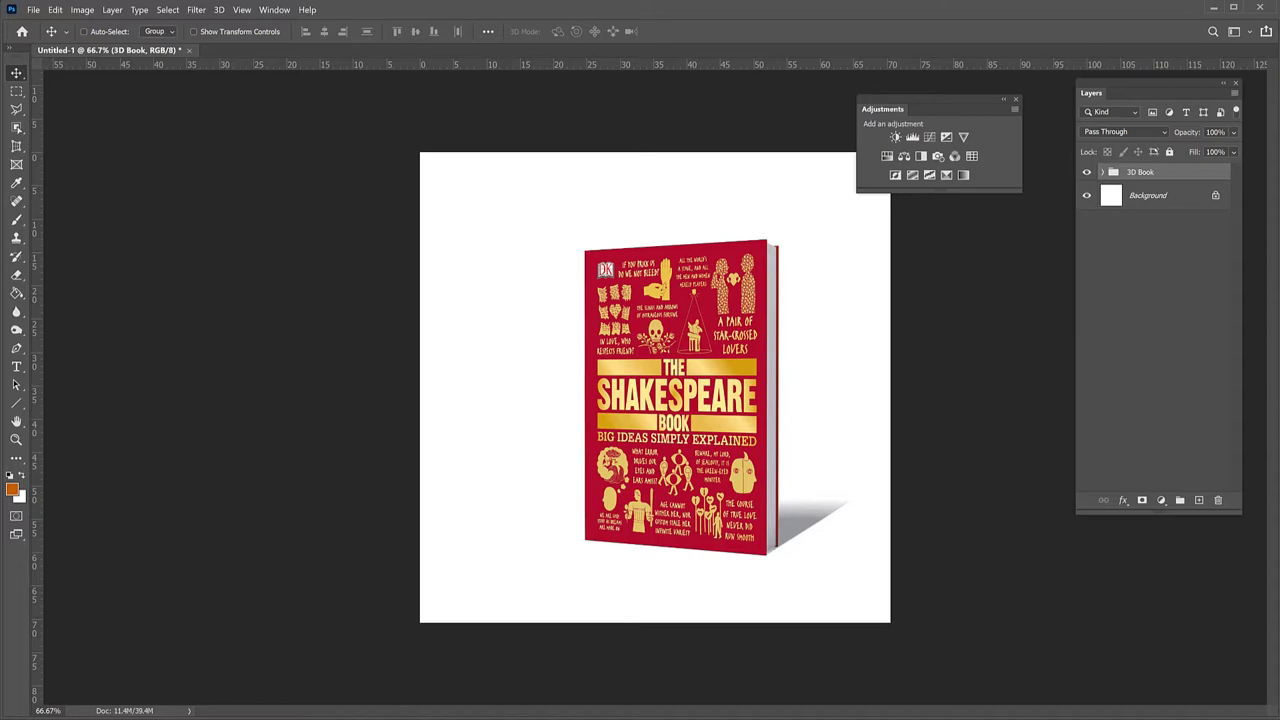
pyautogui.hotkey('shift', 'Left')
pyautogui.hotkey('shift', 'Left')
pyautogui.hotkey('shift', 'Left')
pyautogui.hotkey('shift', 'Up')
pyautogui.hotkey('shift', 'Up')
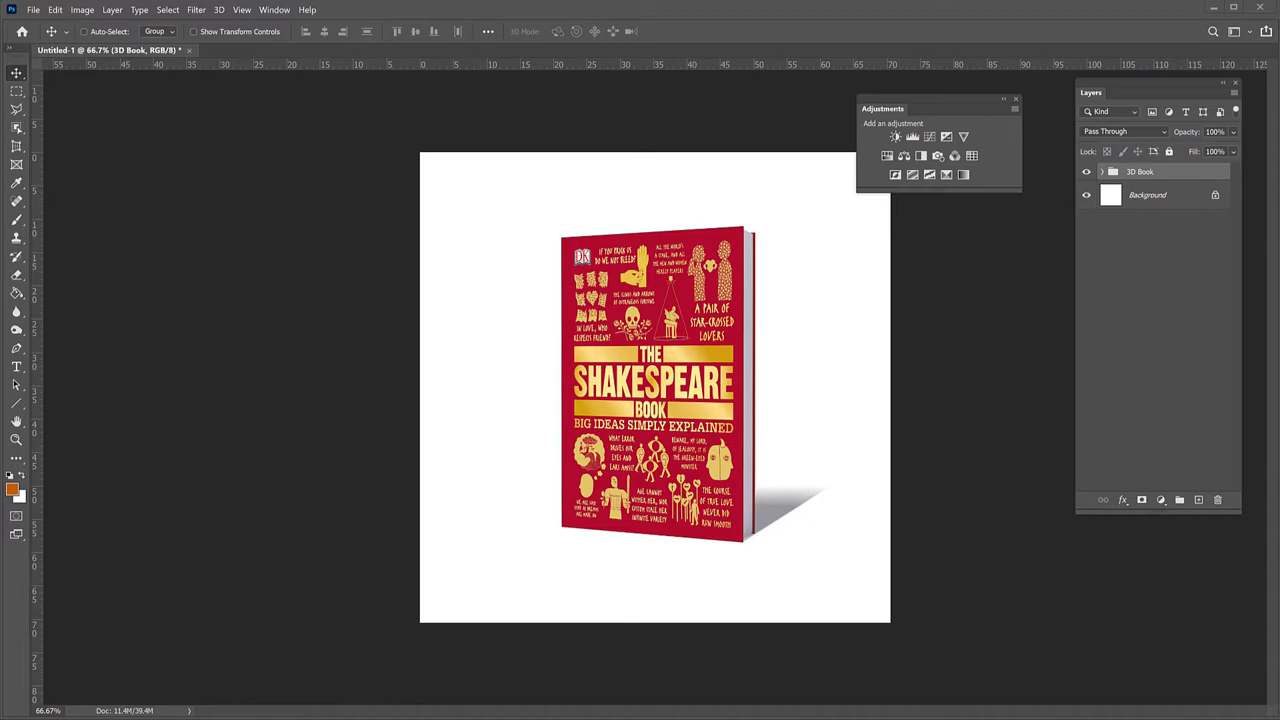
# Drag the alex-loup-2zDw14yCYqk-unsplash photo from the 3D Projects folder onto the Photoshop canvas
pyautogui.hotkey('alt', 'Tab')
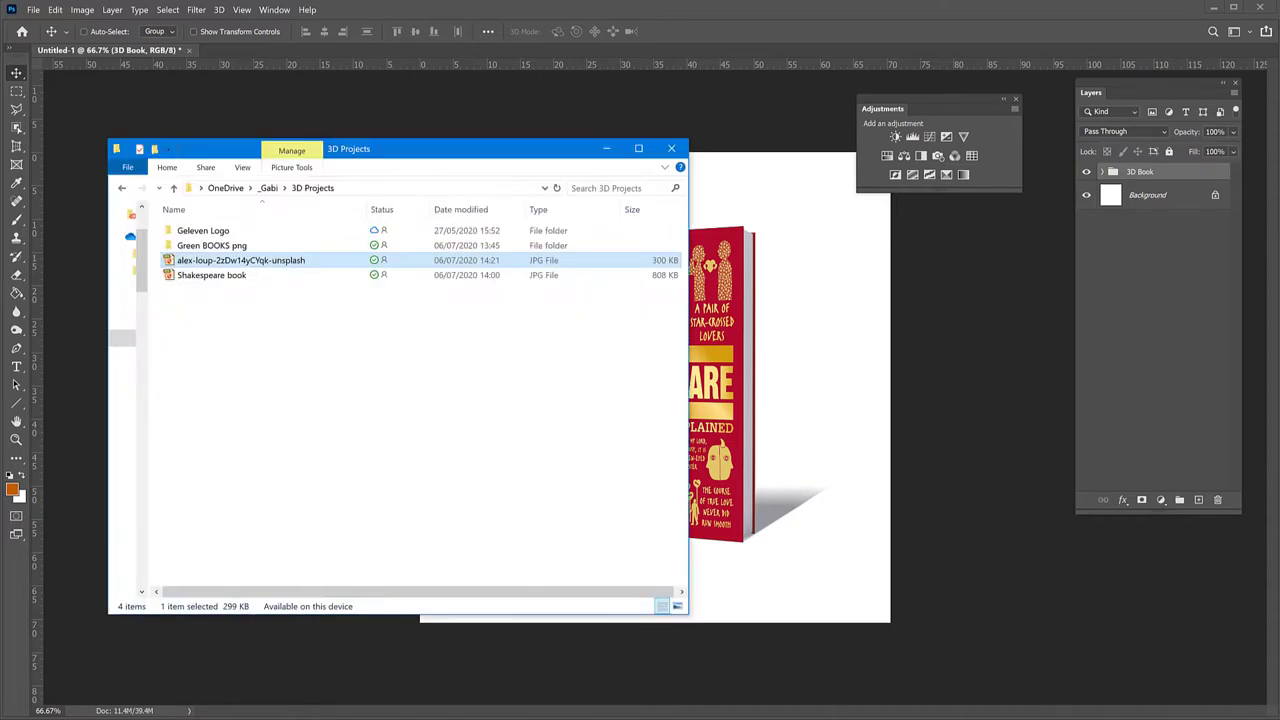
pyautogui.moveTo(264, 262); pyautogui.dragTo(757, 363)
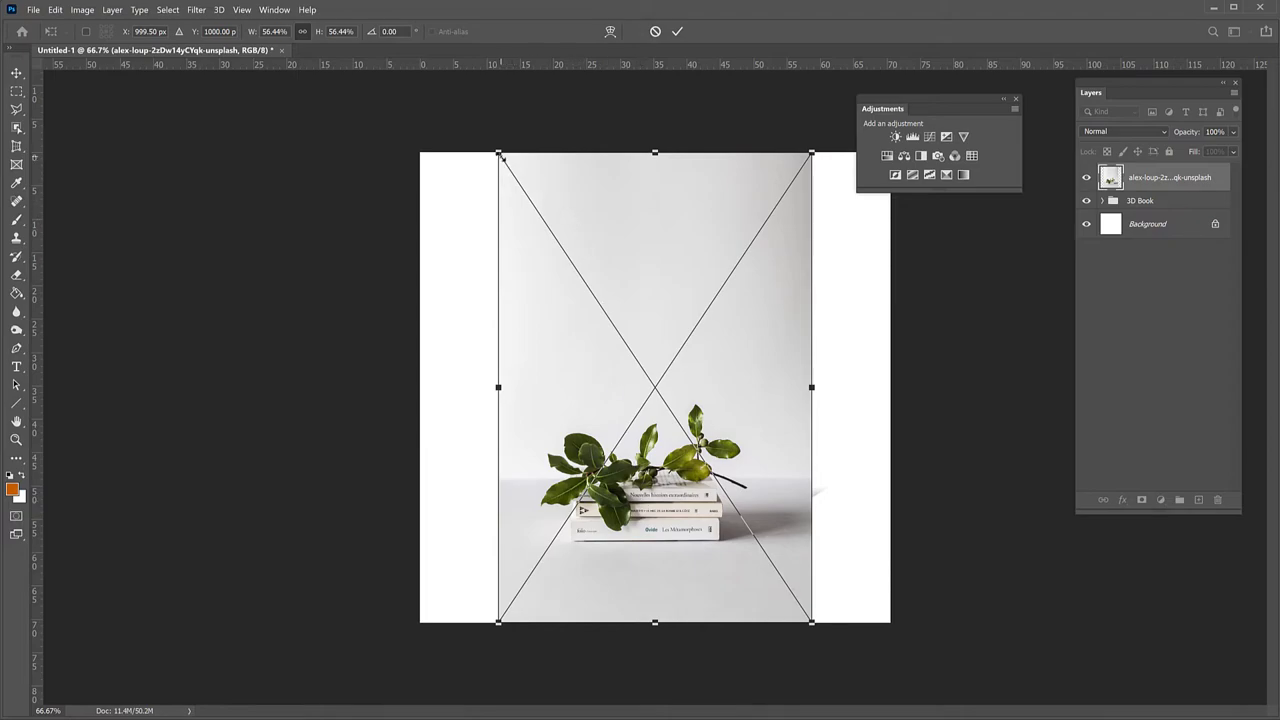
# Scale the books-and-leaves photo to 87.87% and position it to cover the canvas, then commit
pyautogui.moveTo(499, 155); pyautogui.dragTo(100, 157)
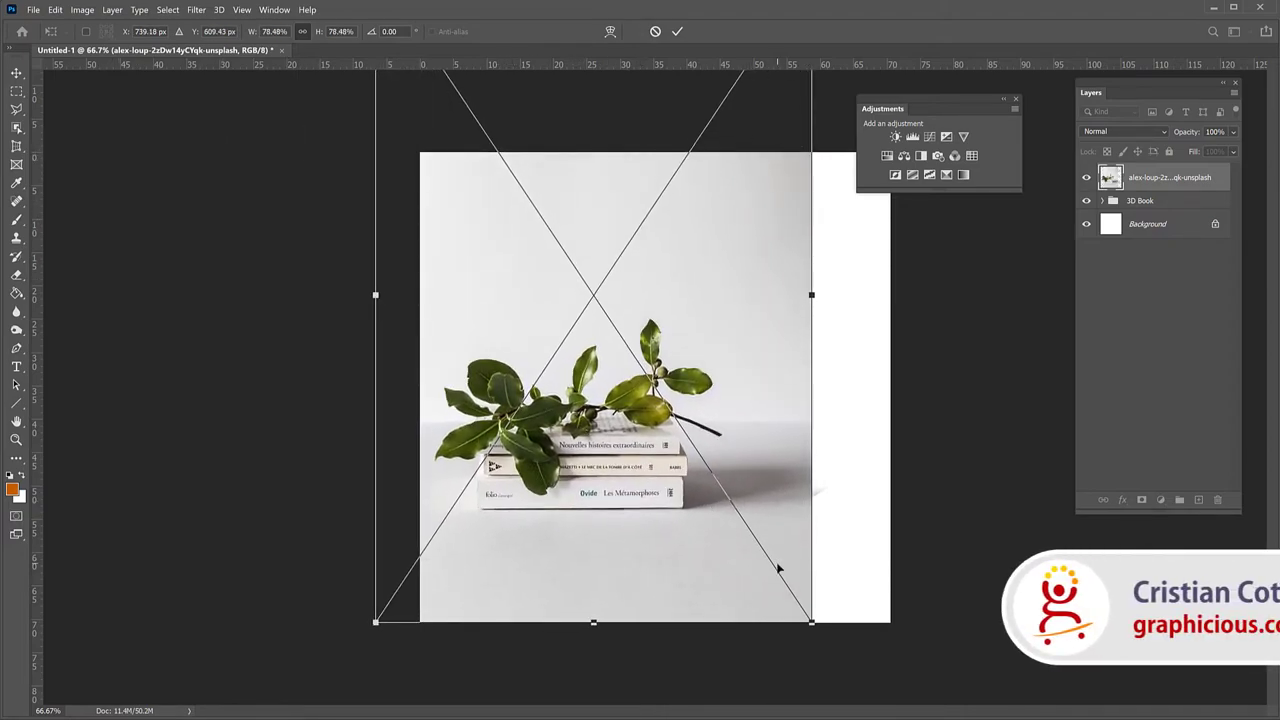
pyautogui.moveTo(812, 623); pyautogui.dragTo(900, 706)
pyautogui.moveTo(838, 494); pyautogui.dragTo(840, 414)
pyautogui.moveTo(378, 648); pyautogui.dragTo(431, 603)
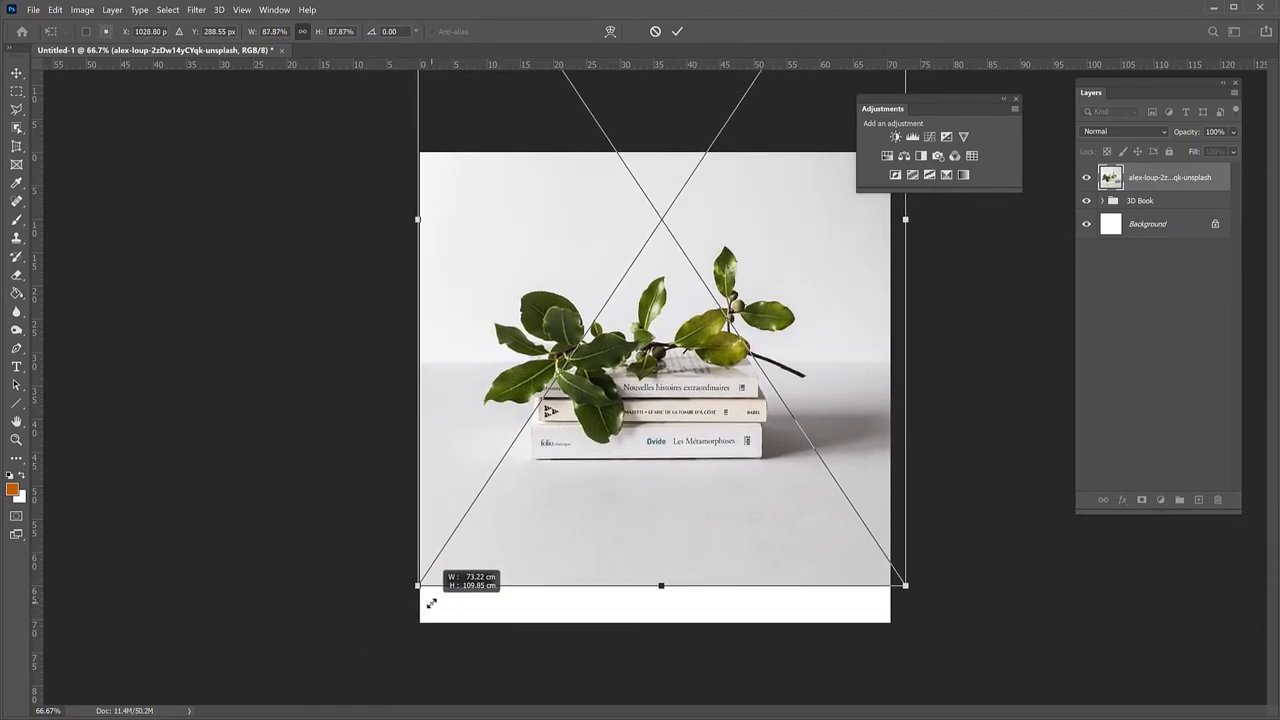
pyautogui.moveTo(701, 485); pyautogui.dragTo(698, 521)
pyautogui.press('Return')
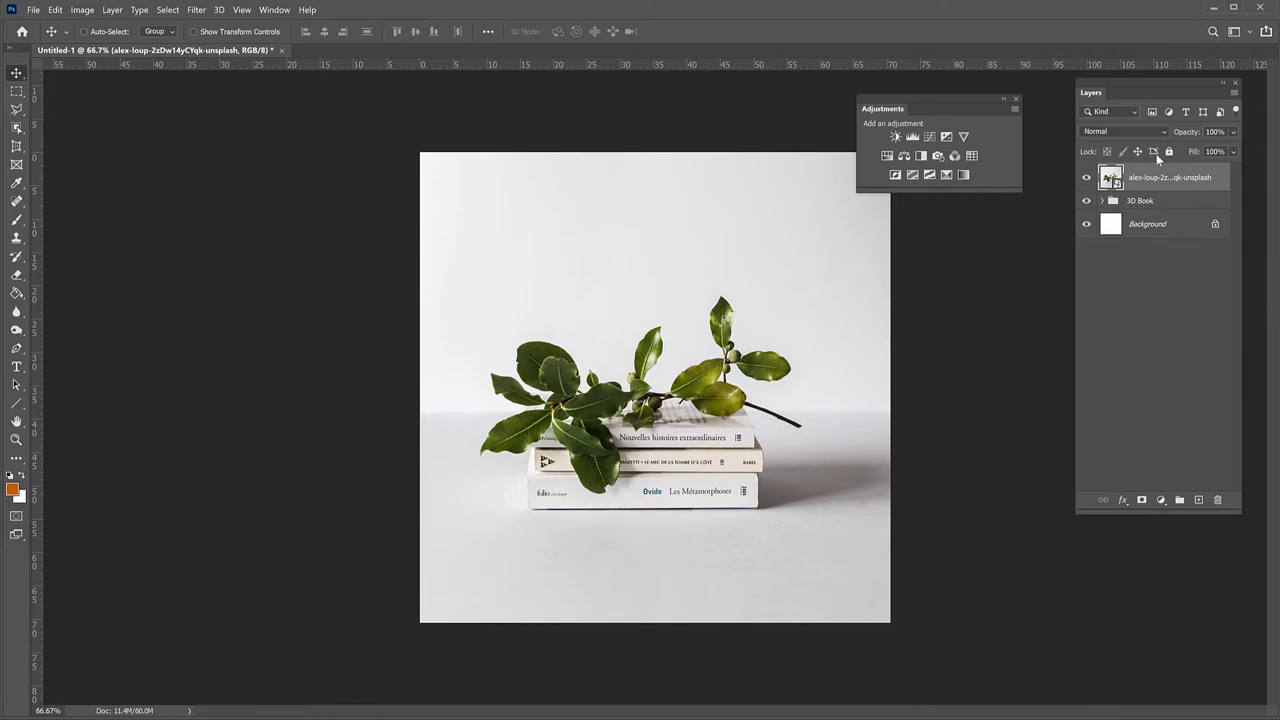
# Put the 3D Book group above the photo and move the book beside the stacked books
pyautogui.moveTo(1113, 203); pyautogui.dragTo(1131, 172)
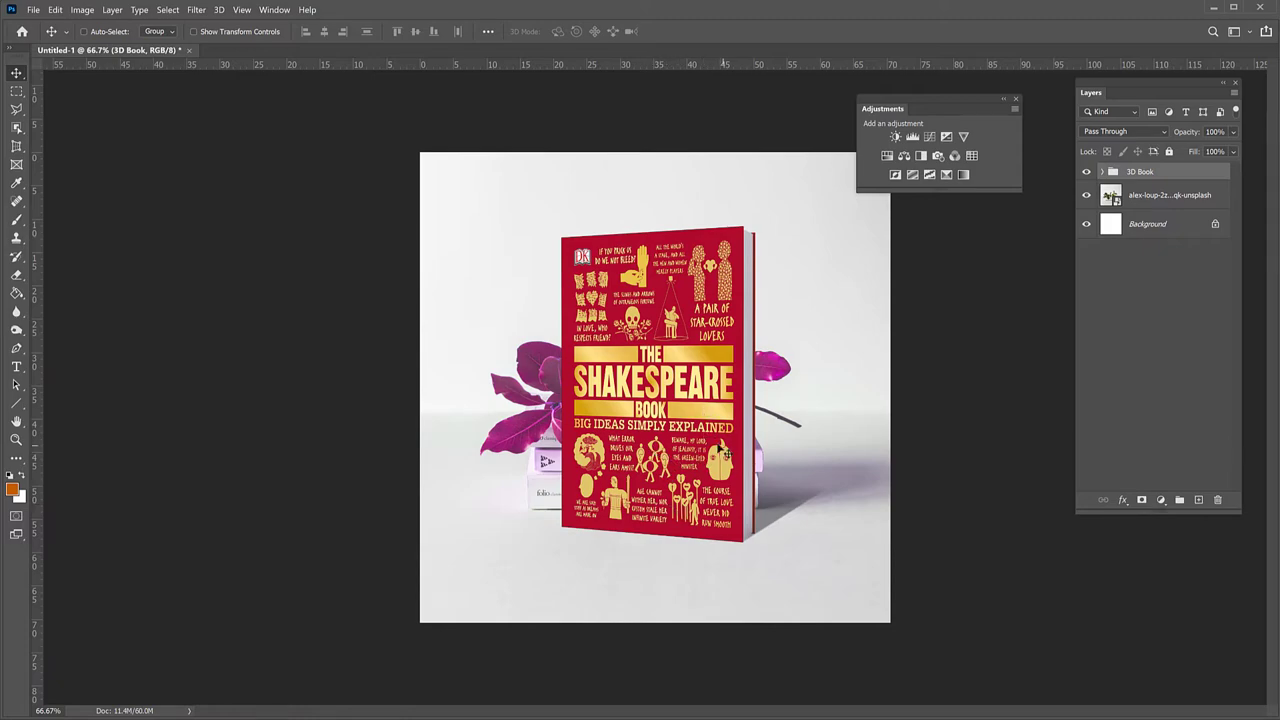
pyautogui.moveTo(648, 418); pyautogui.dragTo(675, 393)
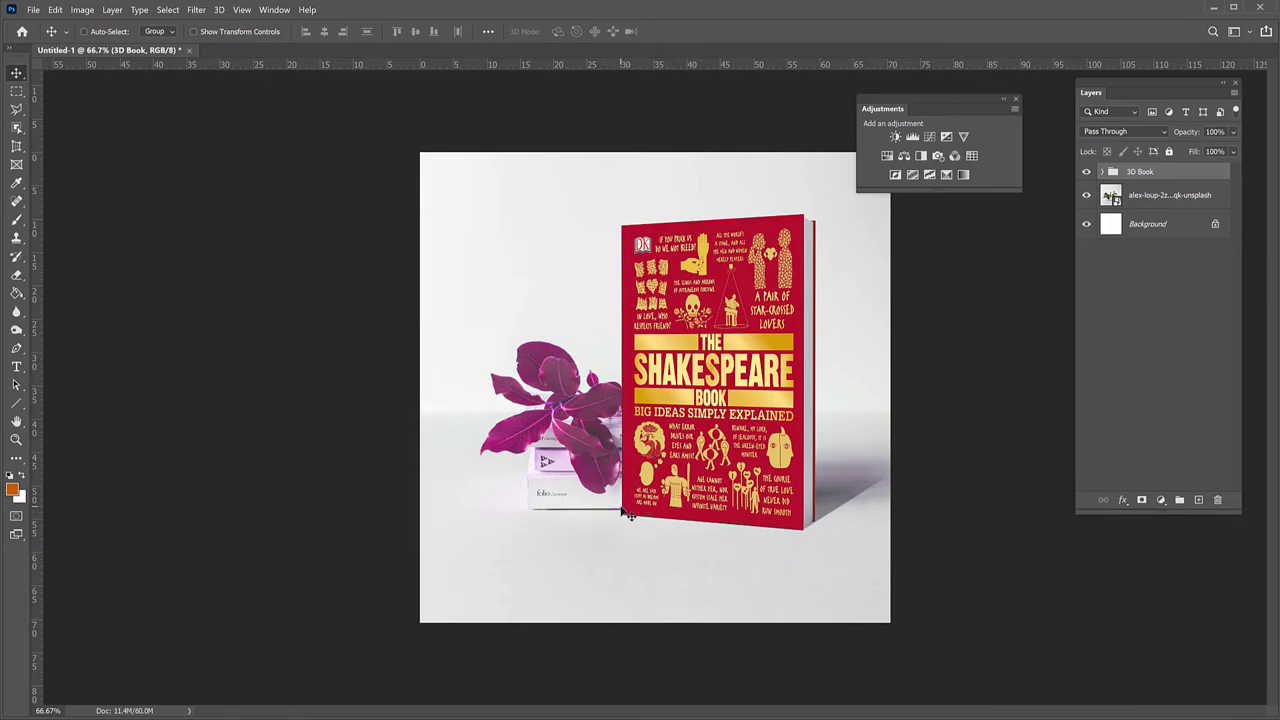
pyautogui.hotkey('ctrl', '+')
pyautogui.moveTo(667, 495)
pyautogui.mouseDown()
pyautogui.moveTo(687, 506)
pyautogui.moveTo(672, 498)
pyautogui.mouseUp()
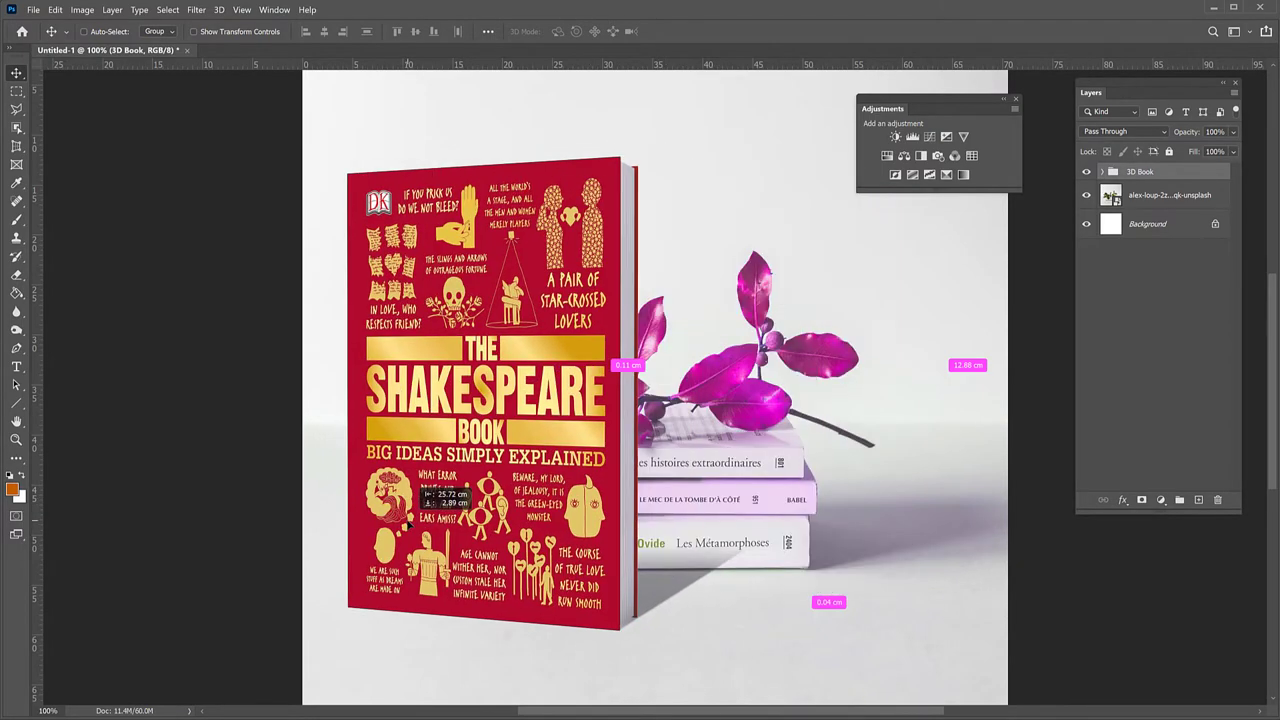
pyautogui.moveTo(407, 528); pyautogui.dragTo(407, 528)
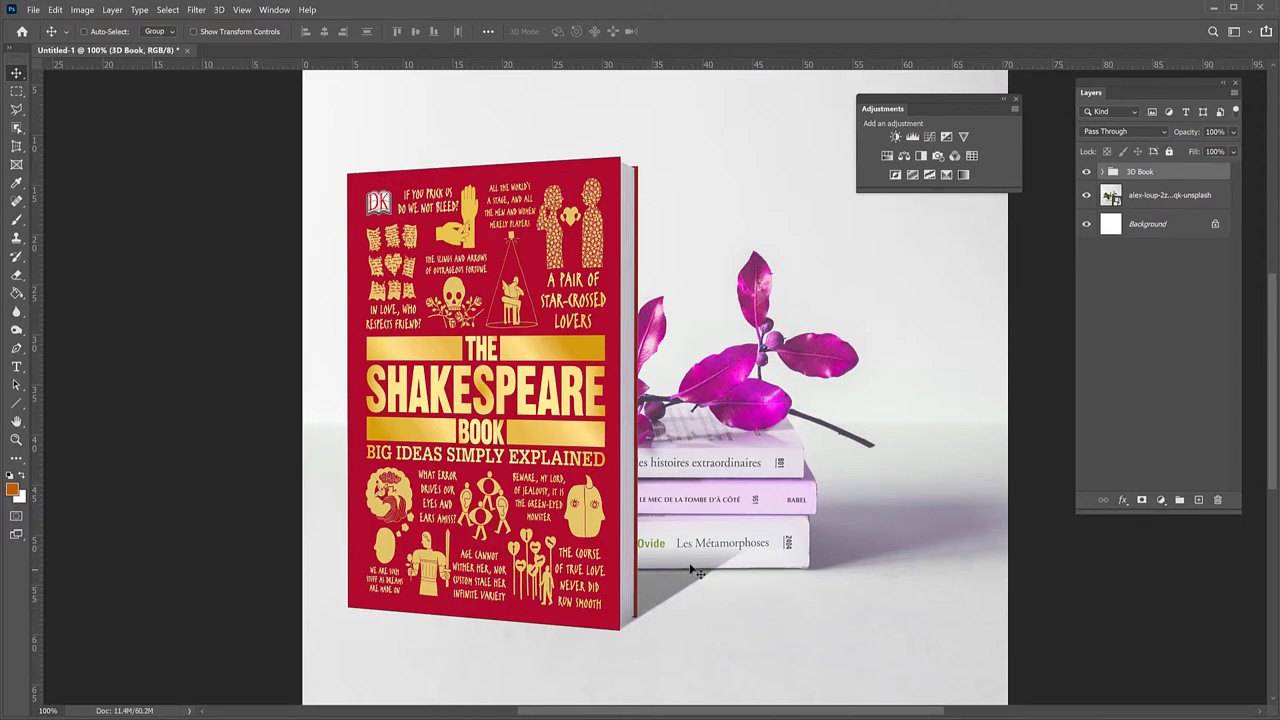
pyautogui.moveTo(420, 512); pyautogui.dragTo(706, 503)
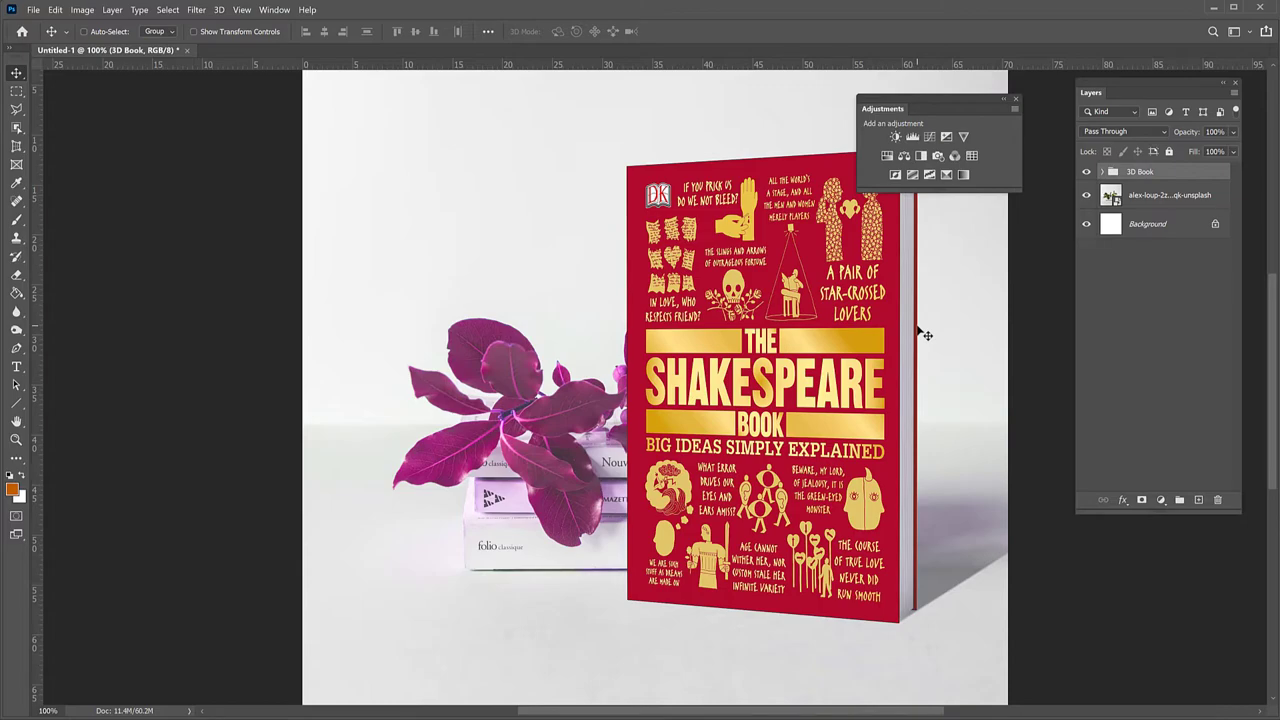
pyautogui.moveTo(768, 489); pyautogui.dragTo(773, 515)
# Expand the 3D Book group, select book_0004, and hide the Shakespeare book and Hue/Saturation 1 layers
pyautogui.hotkey('ctrl', '-')
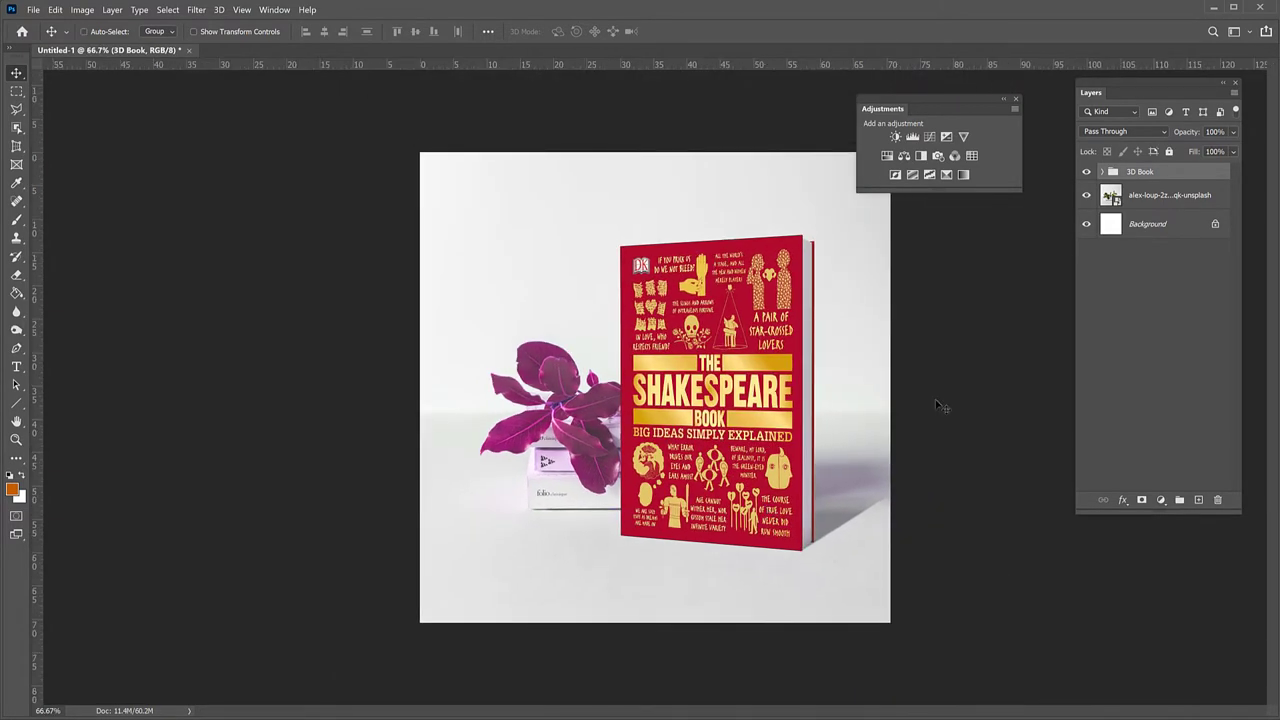
pyautogui.click(1104, 172)
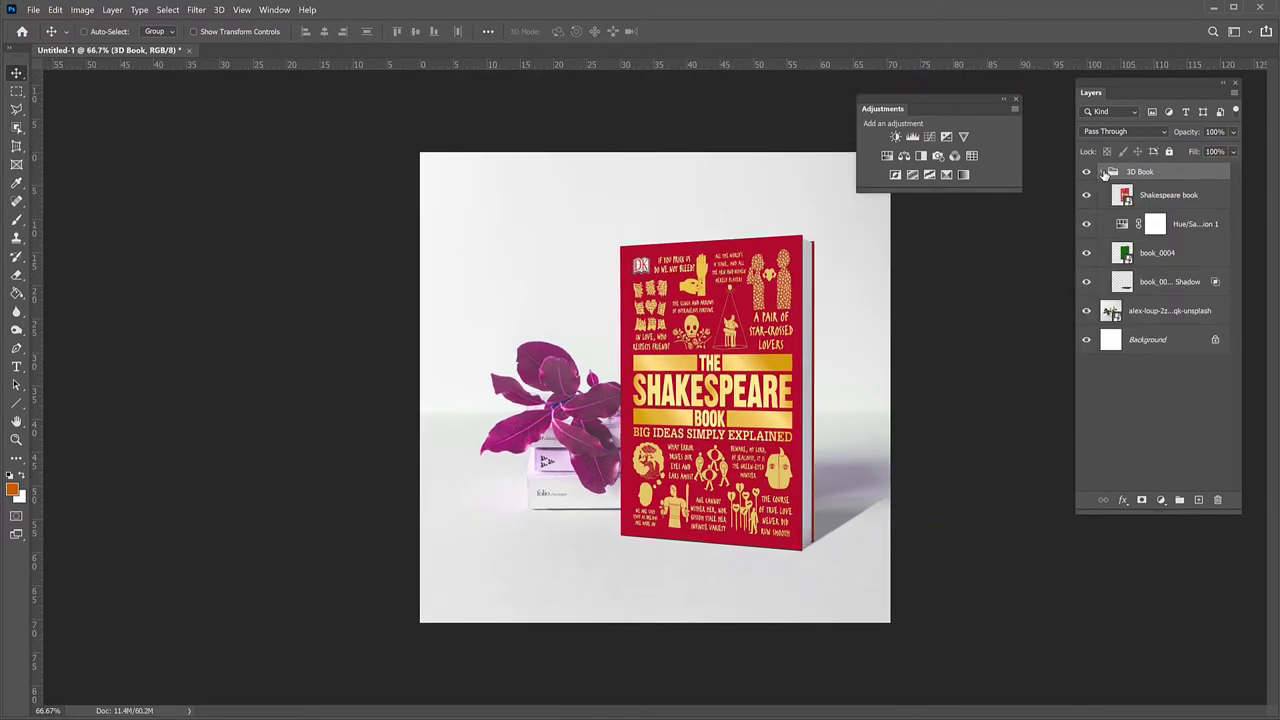
pyautogui.click(1130, 255)
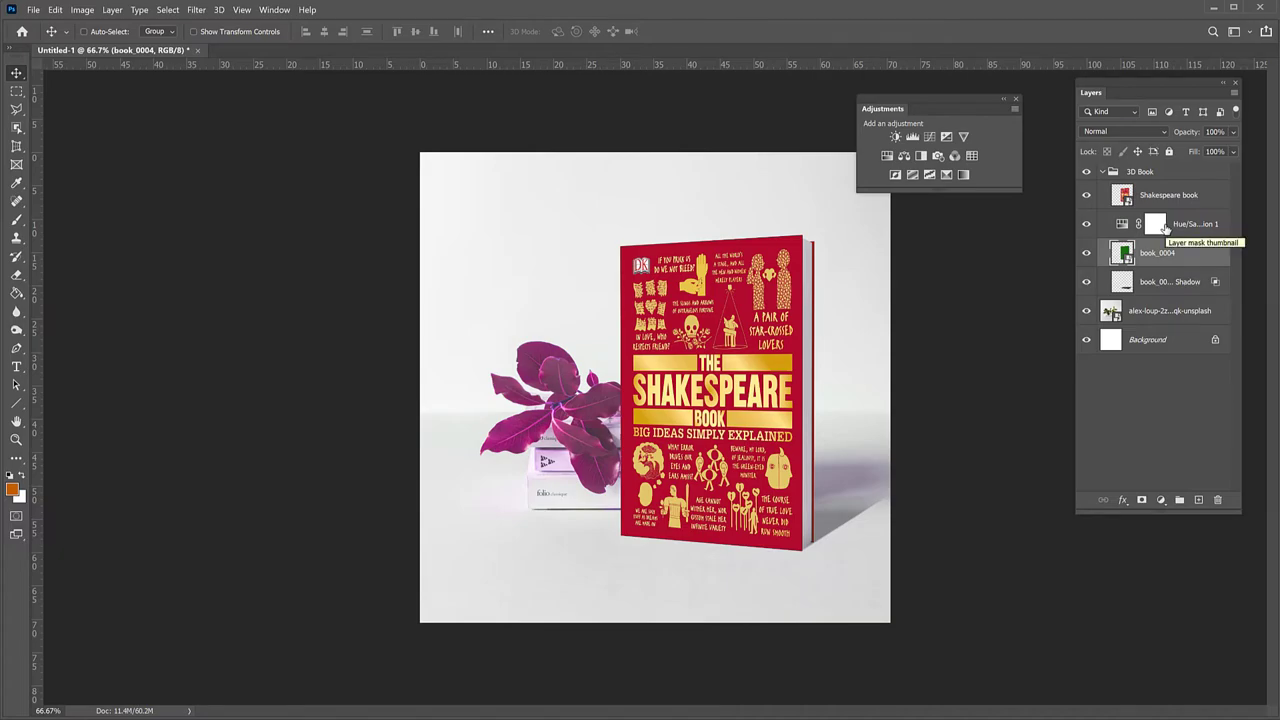
pyautogui.hotkey('ctrl', '=')
pyautogui.hotkey('ctrl', '=')
pyautogui.moveTo(830, 286); pyautogui.dragTo(424, 479)
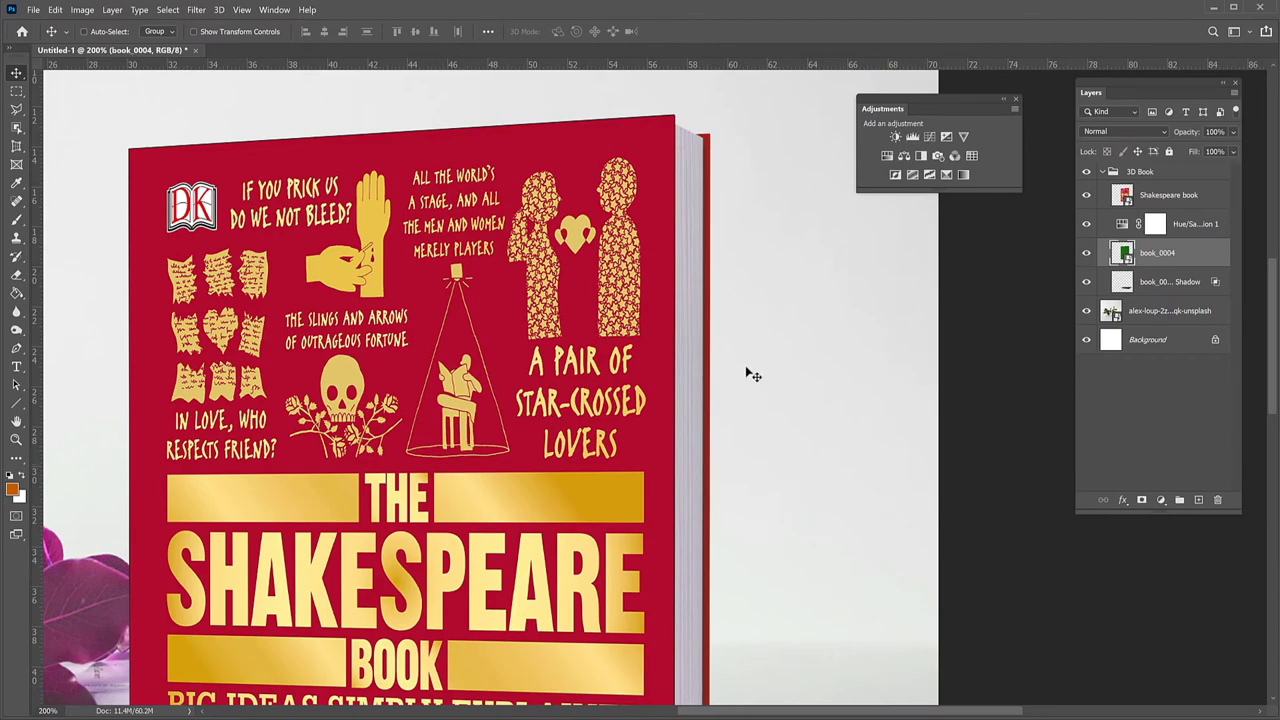
pyautogui.click(1086, 195)
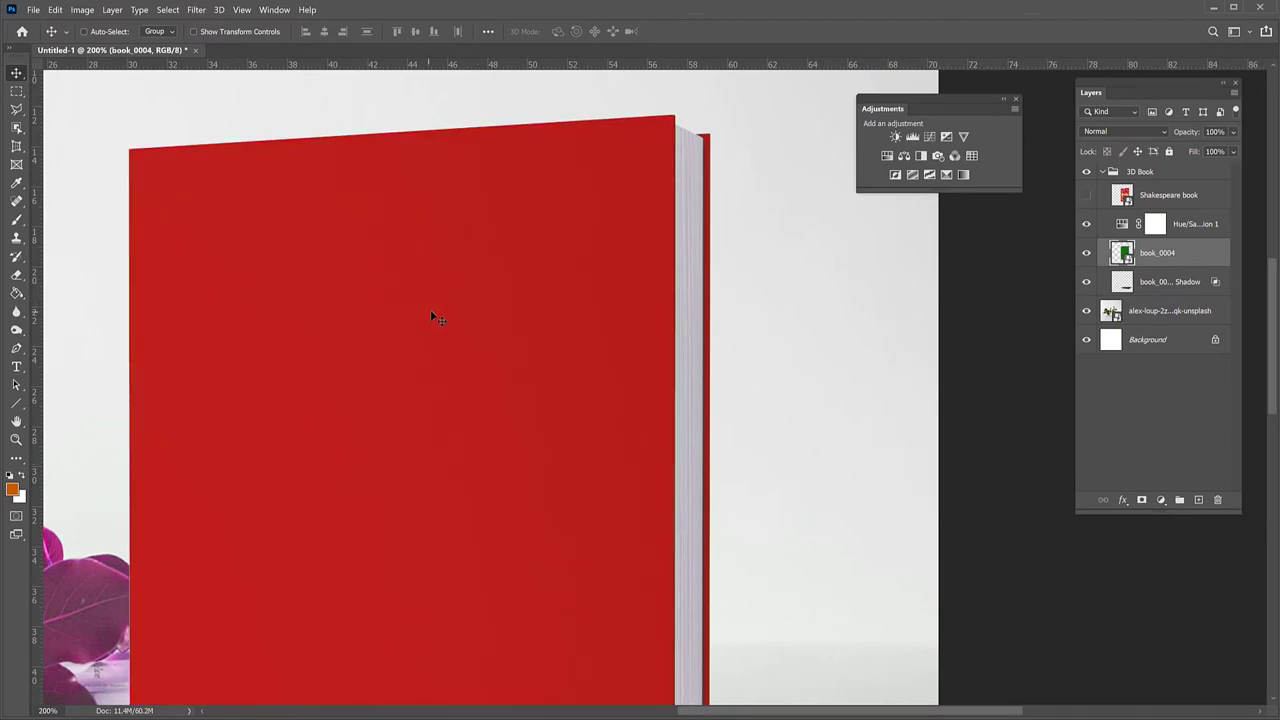
pyautogui.click(1088, 225)
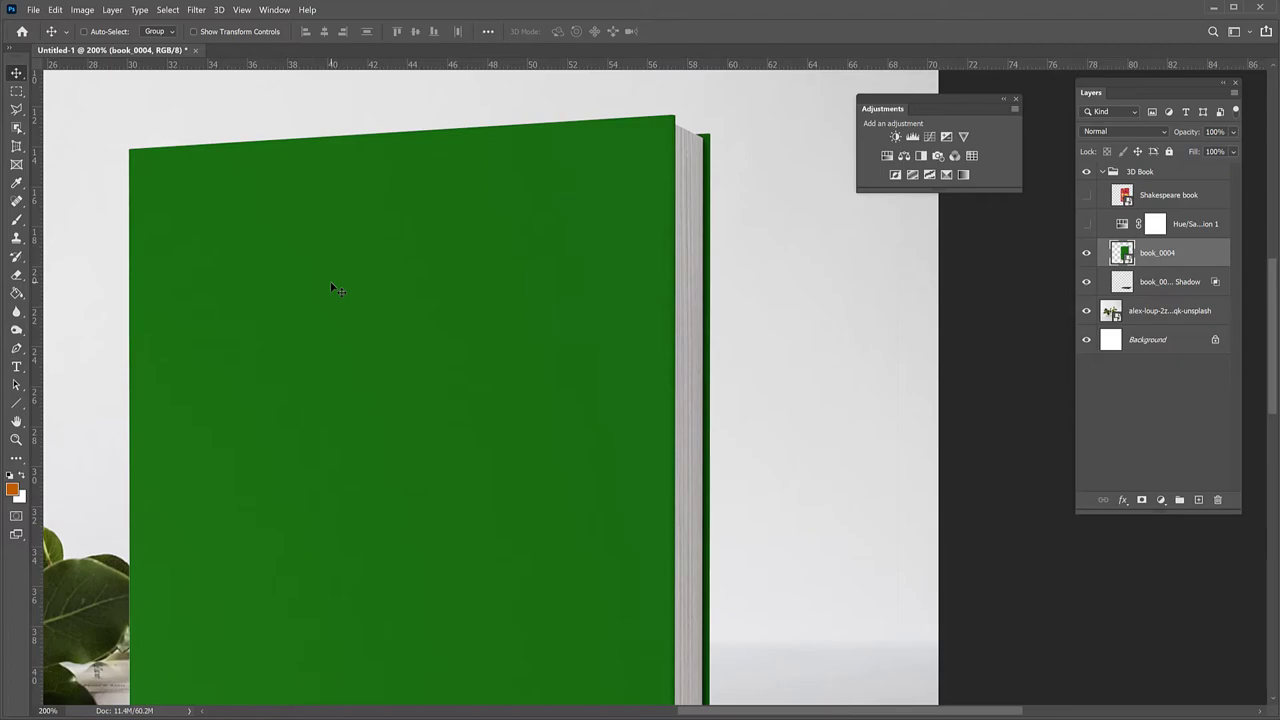
pyautogui.hotkey('ctrl', '-')
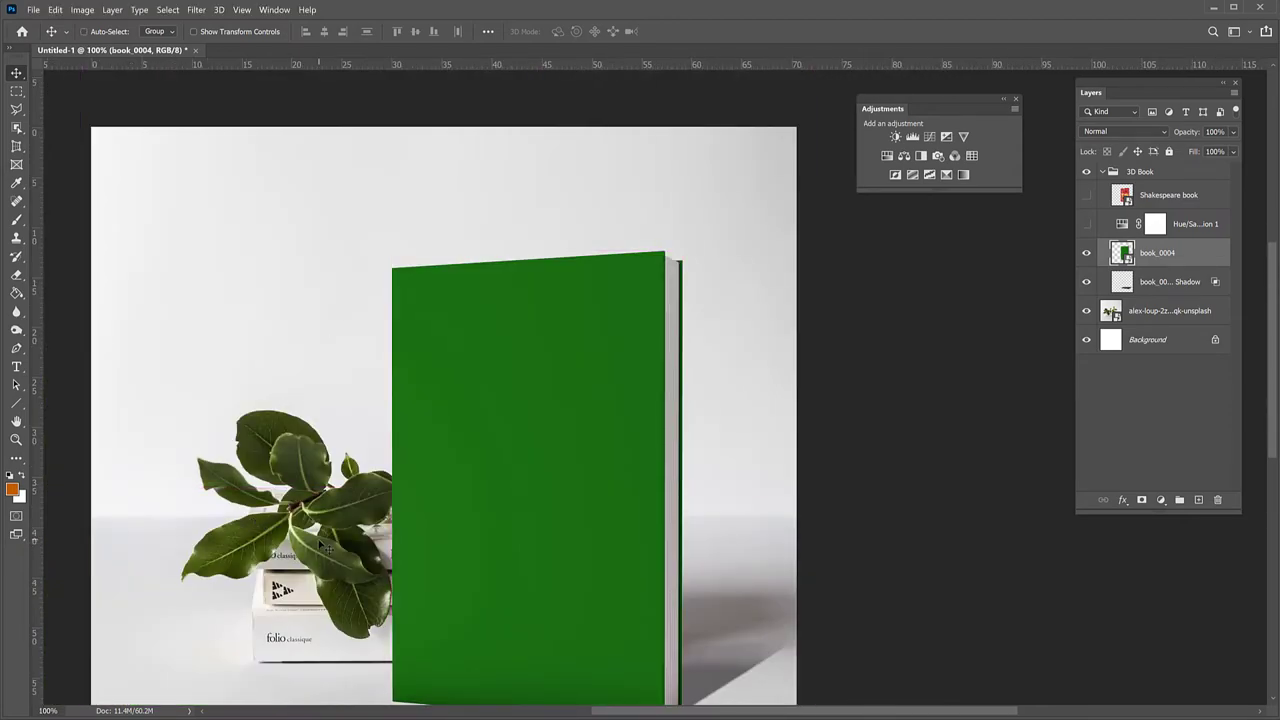
# Delete the Hue/Saturation 1 layer and load book_0004's outline as a selection
pyautogui.click(1186, 230)
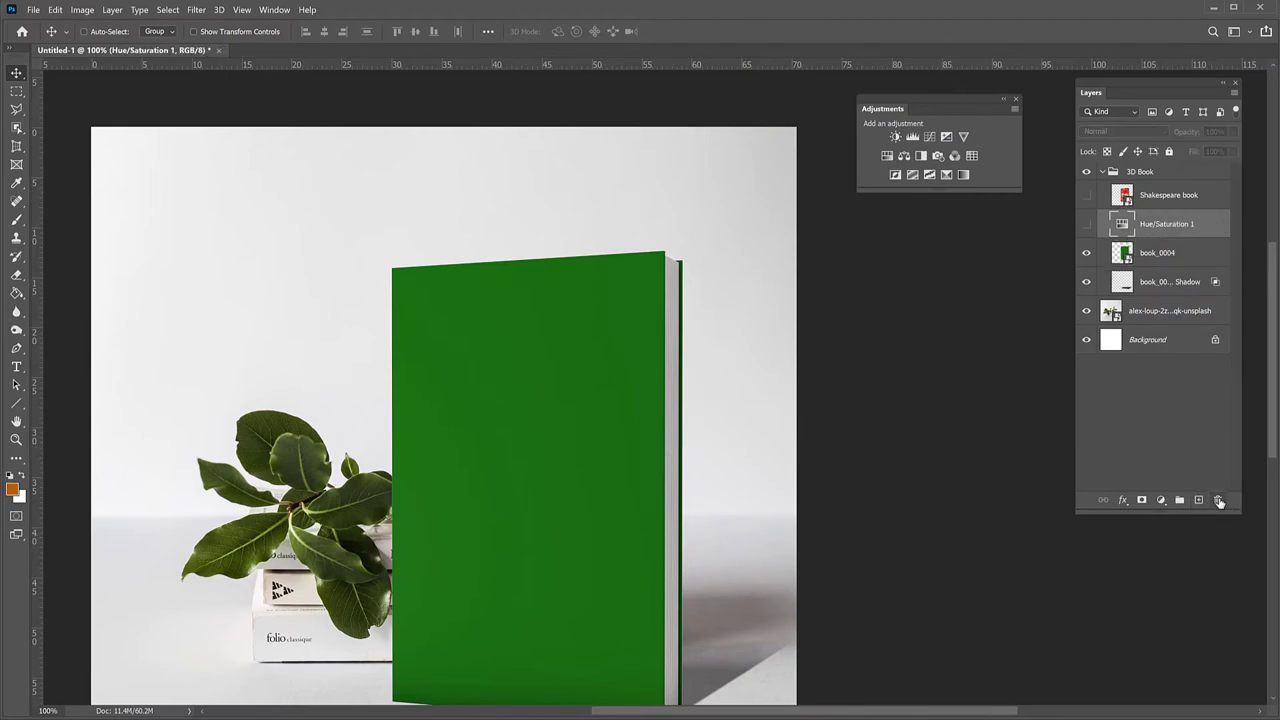
pyautogui.click(1218, 501)
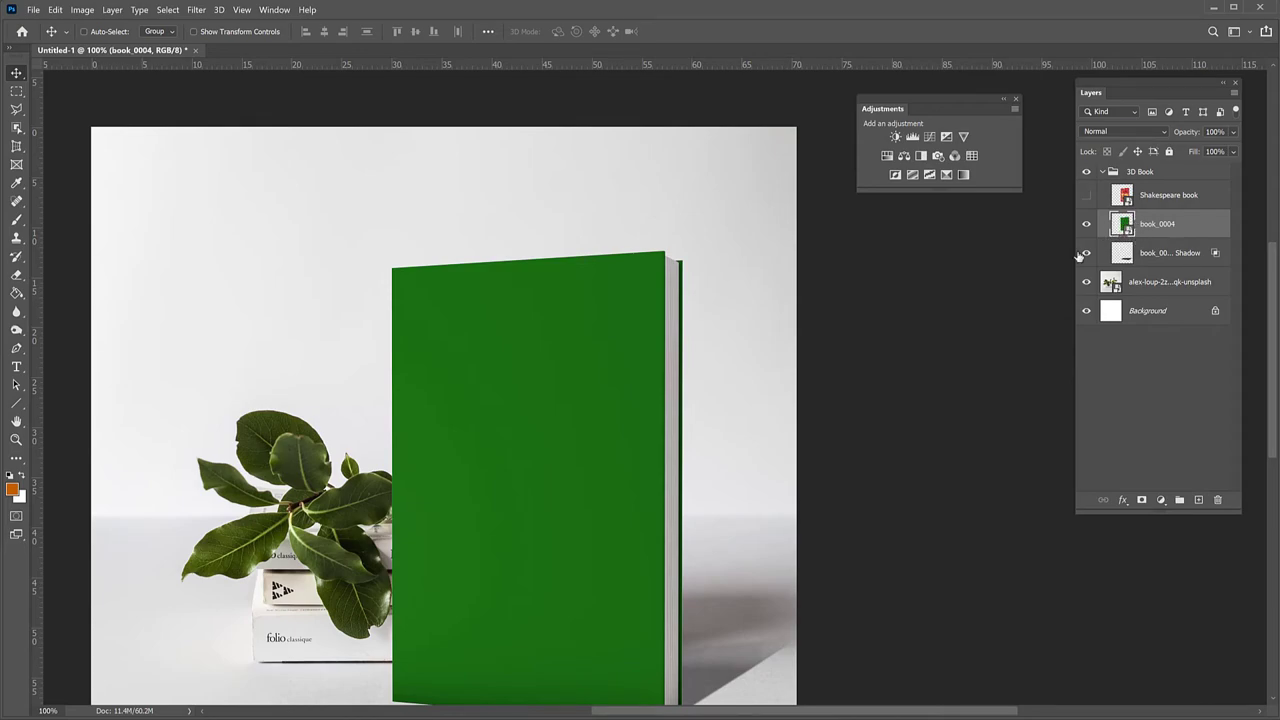
pyautogui.scroll(-1, 840, 386)
pyautogui.scroll(-2, 840, 386)
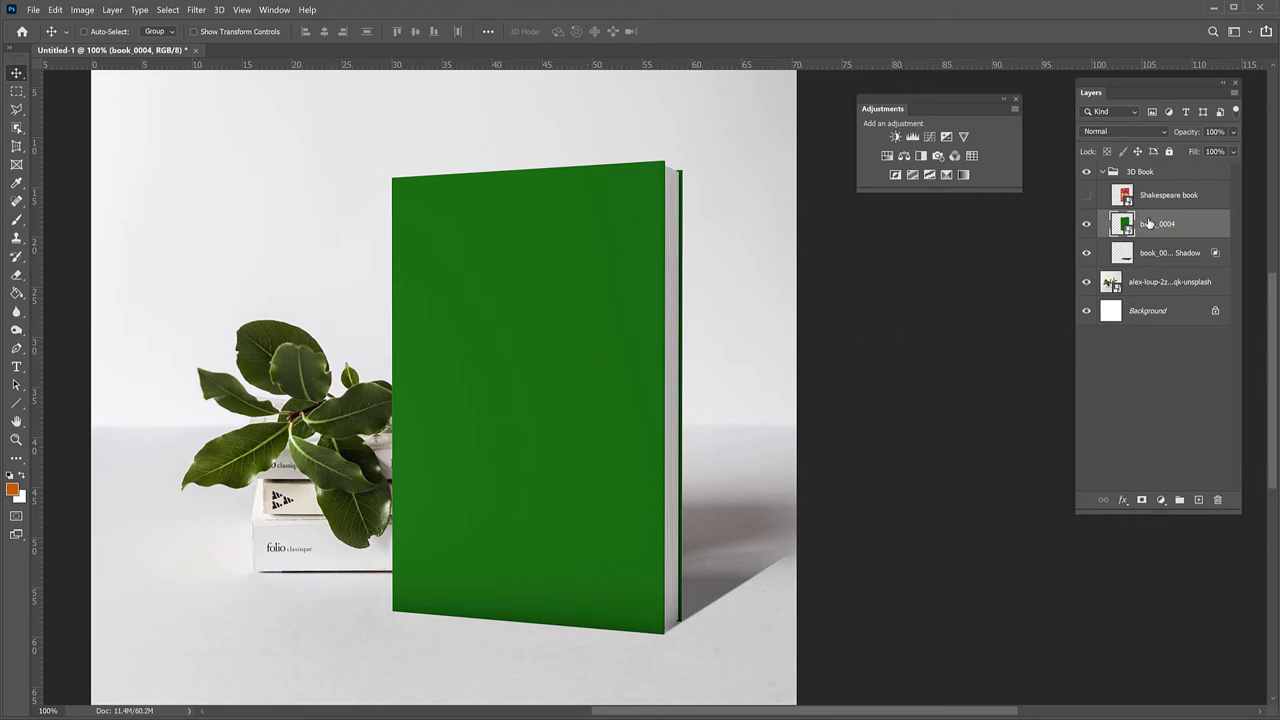
pyautogui.press('ctrl')
pyautogui.keyDown('ctrl'); pyautogui.click(1124, 224); pyautogui.keyUp('ctrl')
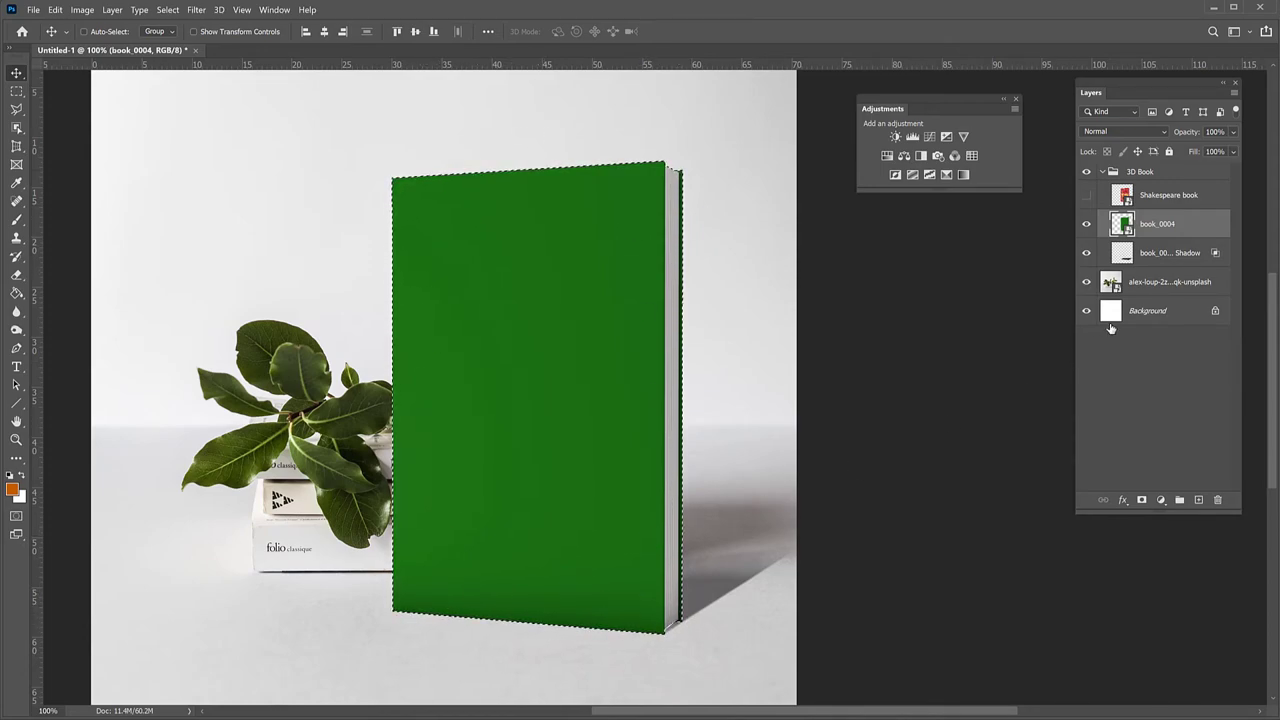
# Add a book-masked Hue/Saturation (Hue -113, Saturation +36, Lightness +14) and show the Shakespeare cover
pyautogui.click(886, 157)
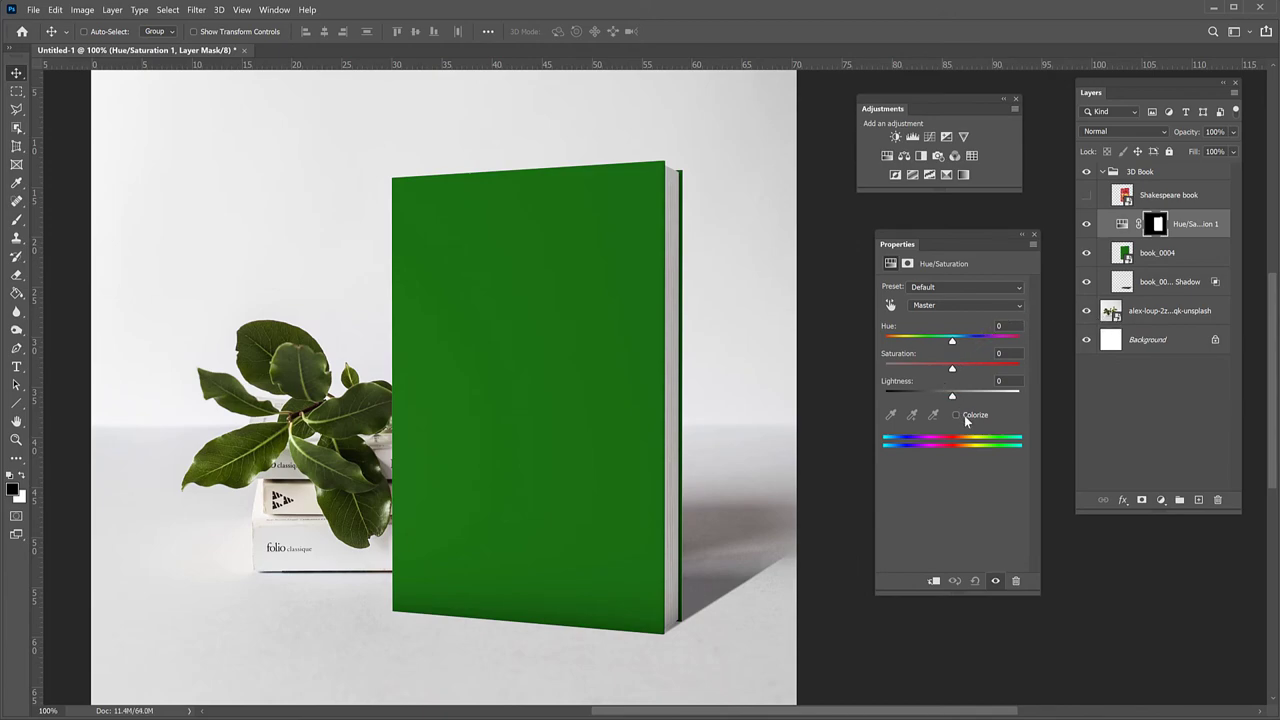
pyautogui.moveTo(952, 341); pyautogui.dragTo(962, 398)
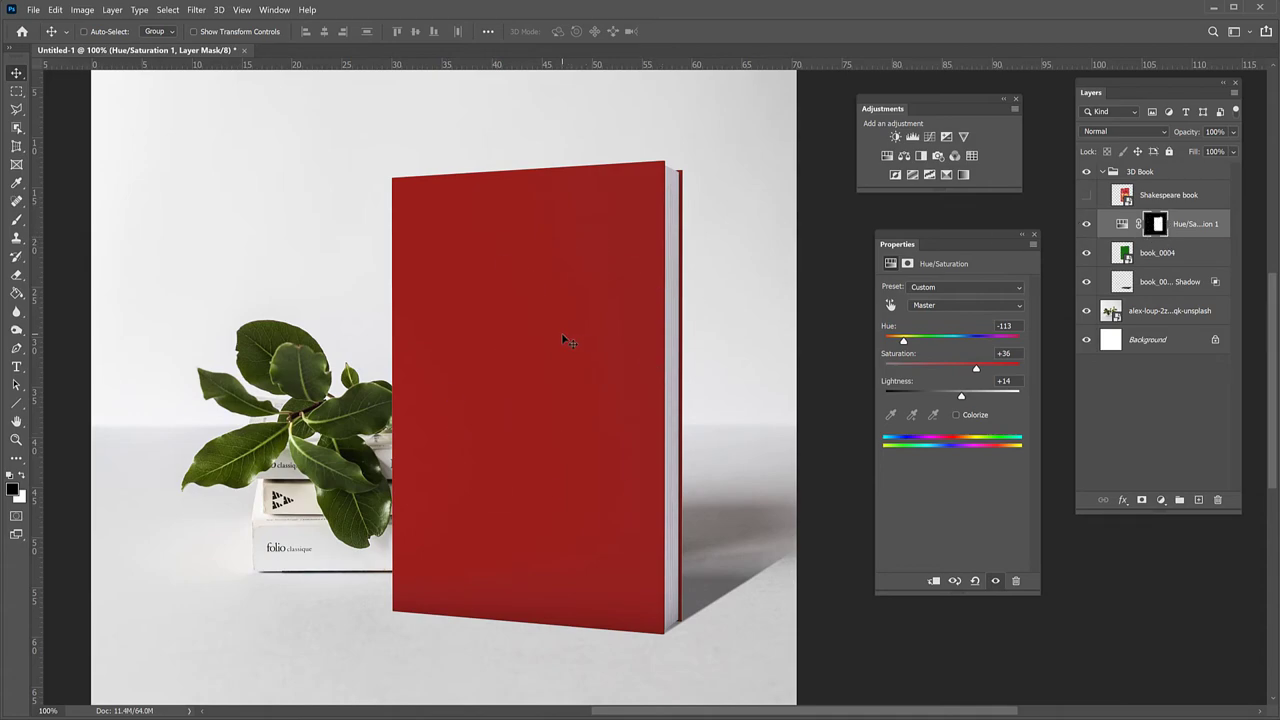
pyautogui.click(1087, 196)
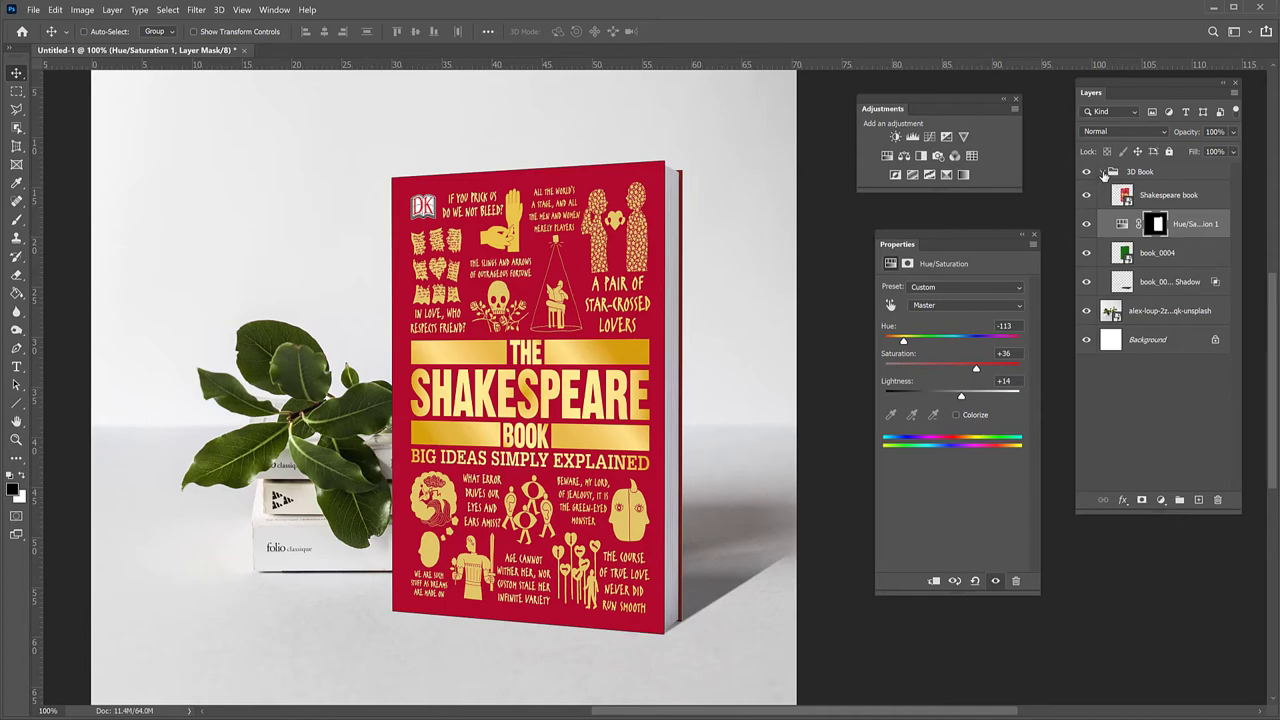
# Move the 3D Book group up and right, then scale it down to about 89%
pyautogui.click(1101, 173)
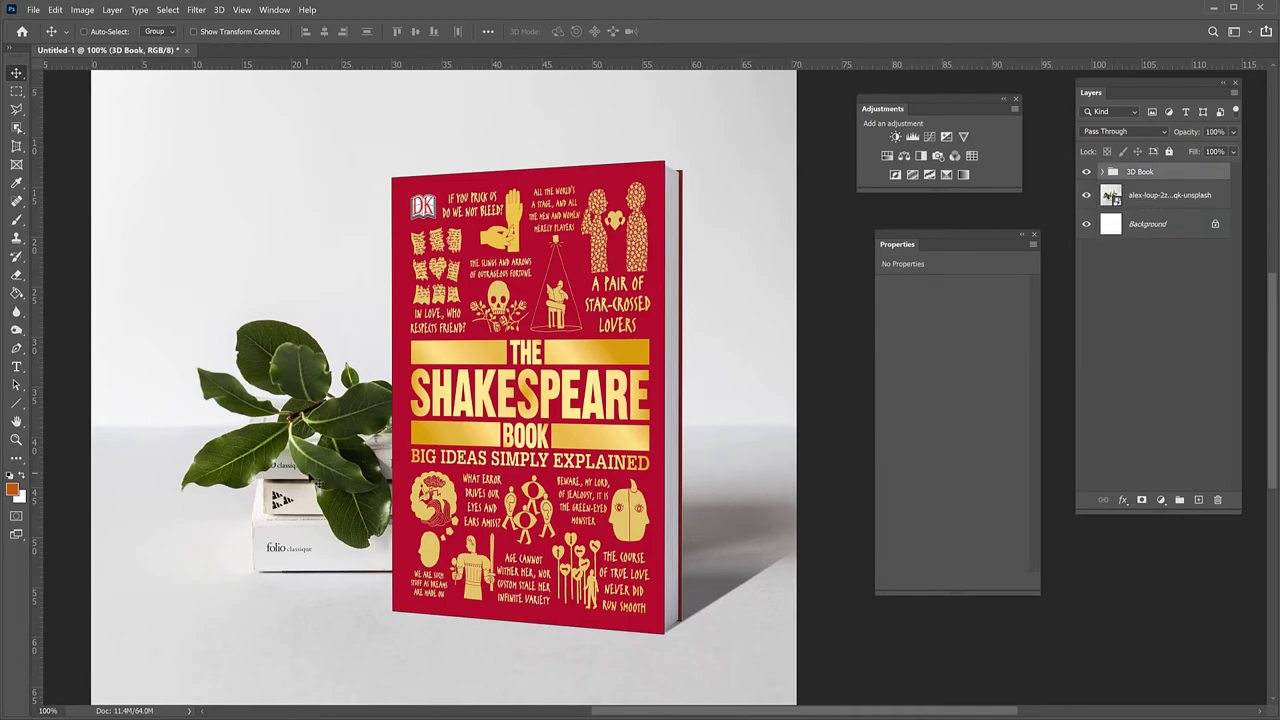
pyautogui.moveTo(543, 467)
pyautogui.mouseDown()
pyautogui.moveTo(613, 337)
pyautogui.moveTo(448, 440)
pyautogui.moveTo(548, 442)
pyautogui.moveTo(566, 464)
pyautogui.mouseUp()
pyautogui.hotkey('ctrl', '-')
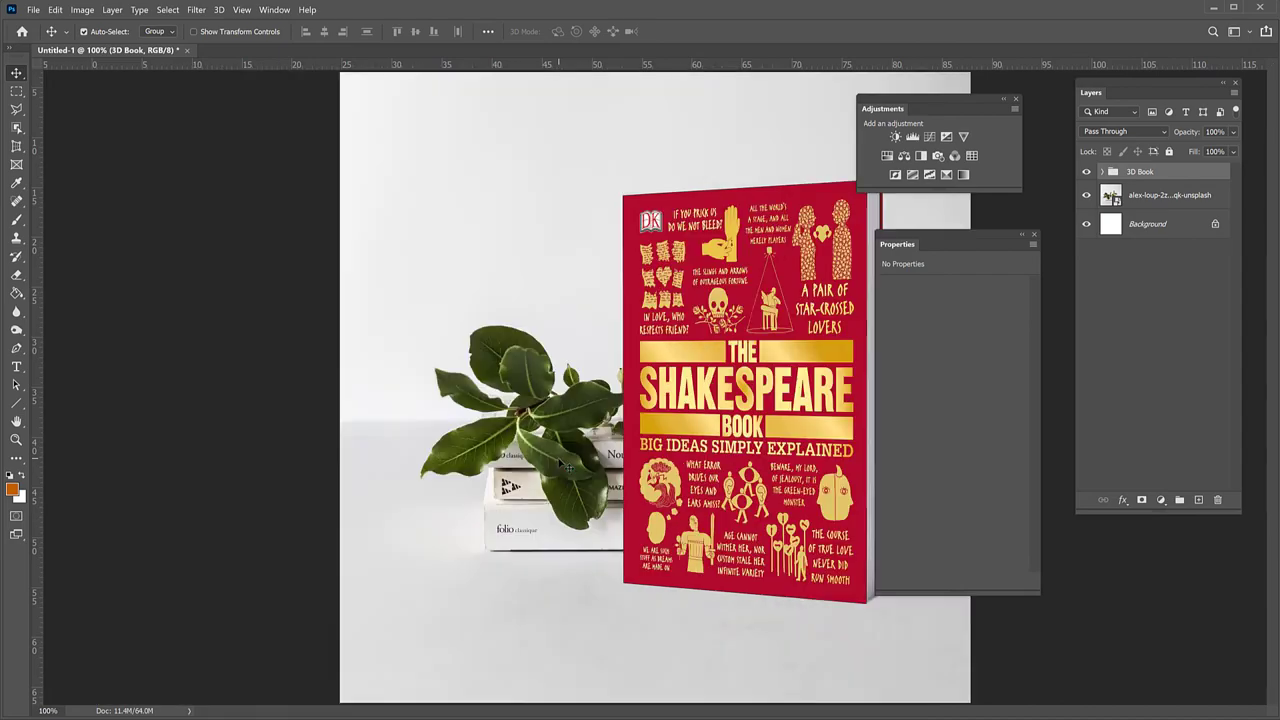
pyautogui.hotkey('ctrl', 't')
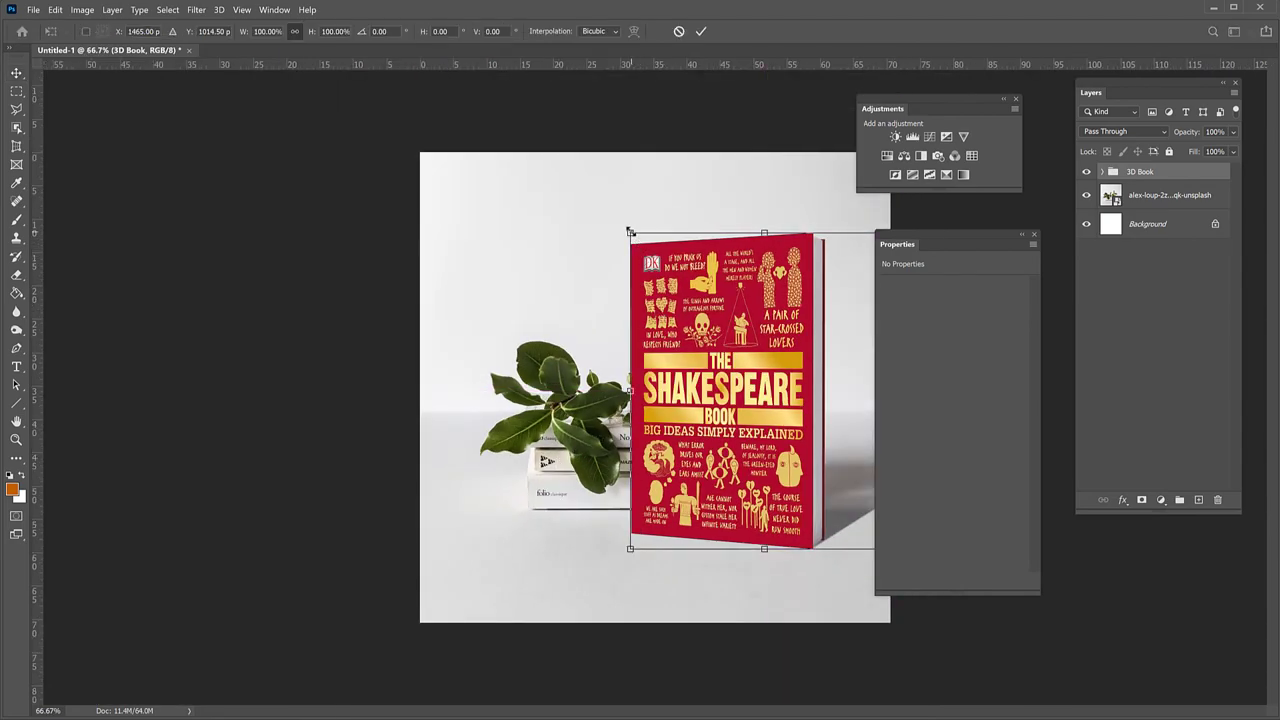
pyautogui.moveTo(630, 233); pyautogui.dragTo(597, 254)
pyautogui.press('Return')
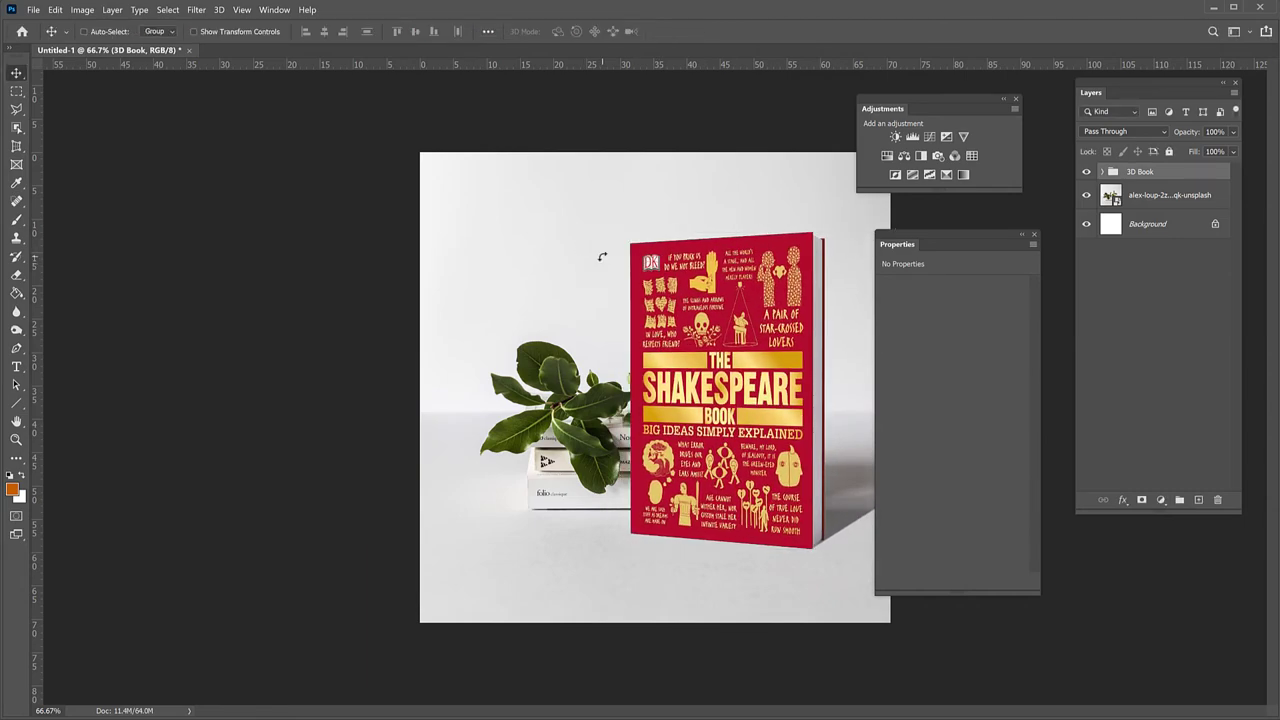
pyautogui.hotkey('ctrl', '-')
# Drag the 3D Book group about 3.6 cm right and 1.8 cm up beside the plant
pyautogui.moveTo(735, 483); pyautogui.dragTo(766, 446)
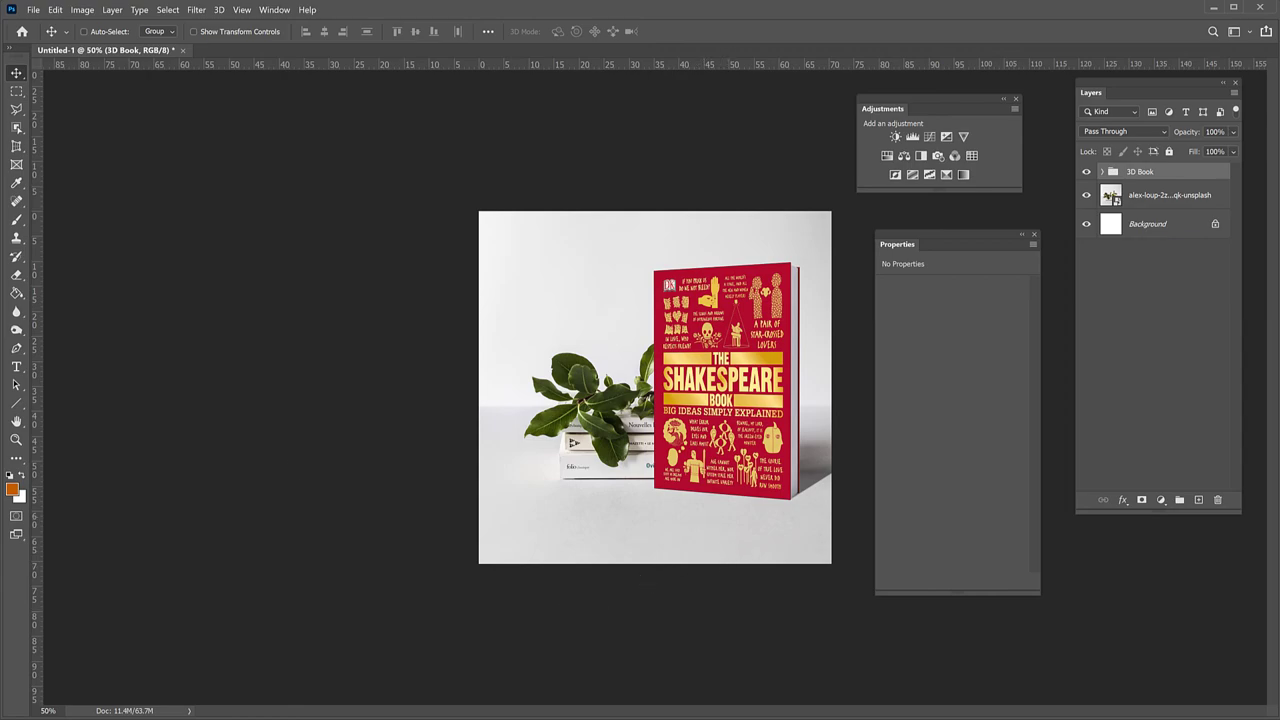
# Open the Green BOOKS png folder and fit the File Explorer window left of Photoshop
pyautogui.hotkey('alt', 'Tab')
pyautogui.doubleClick(200, 249)
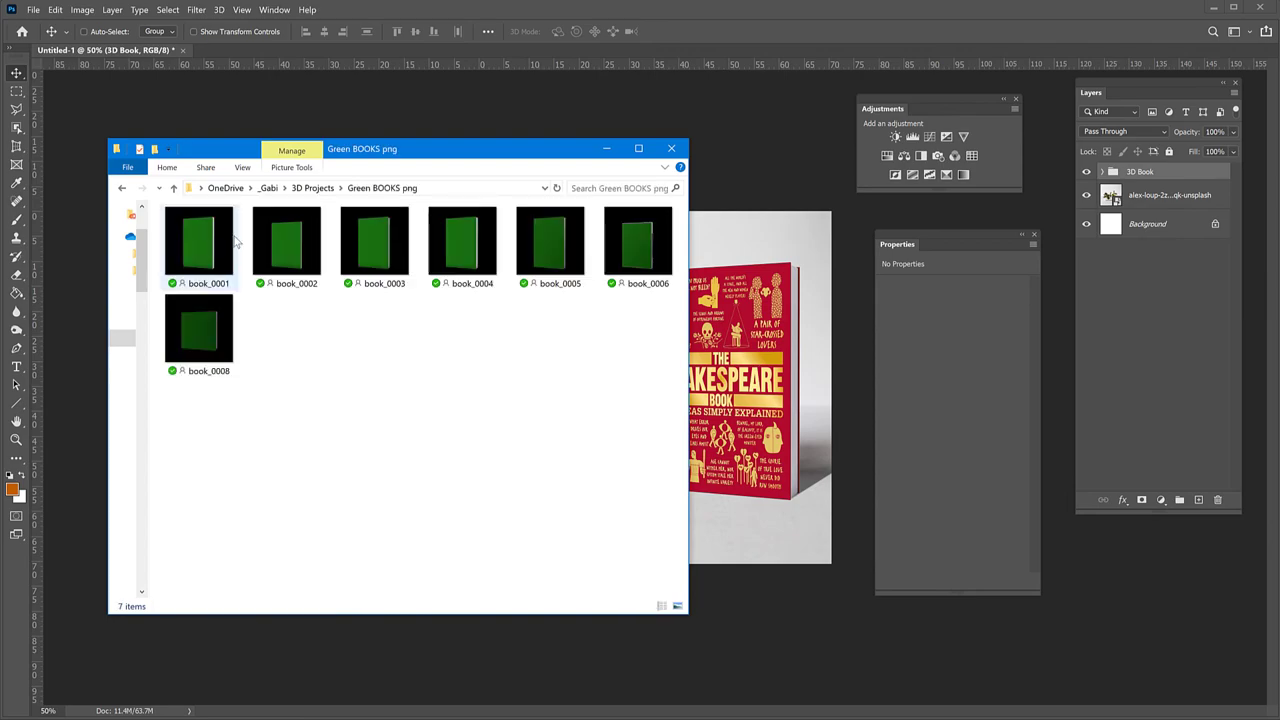
pyautogui.moveTo(409, 152); pyautogui.dragTo(497, 128)
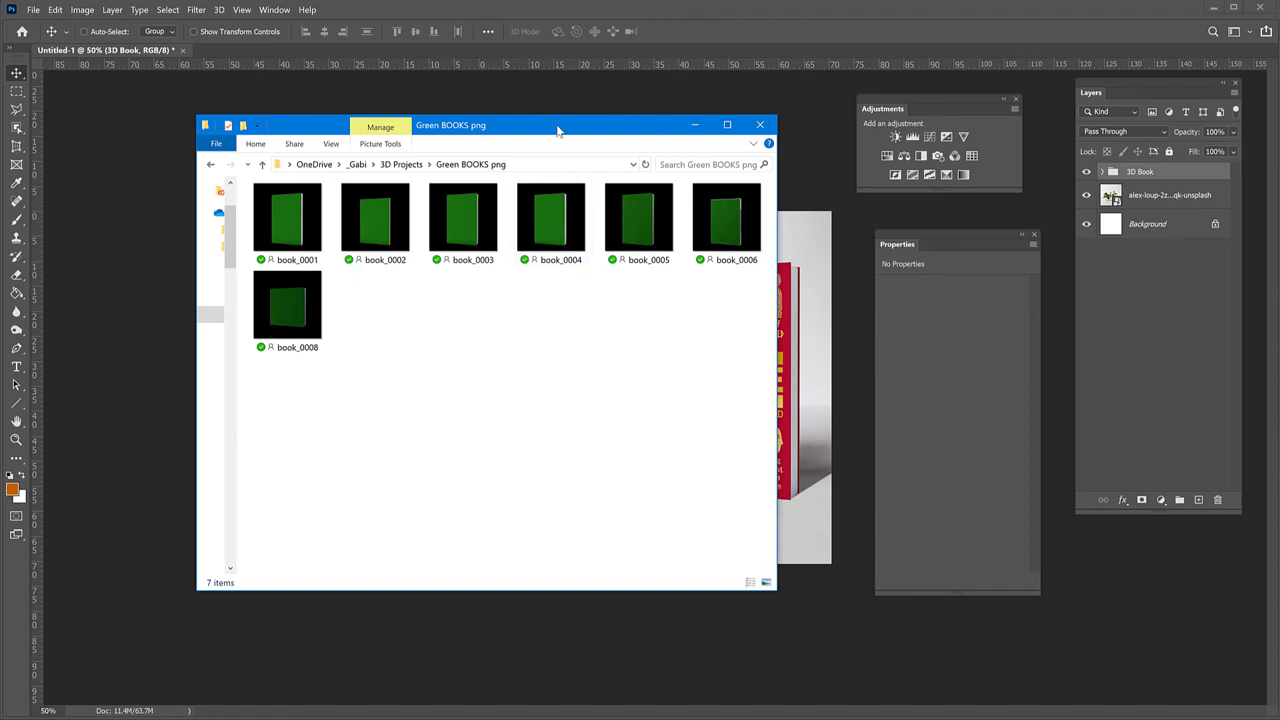
pyautogui.moveTo(557, 127); pyautogui.dragTo(440, 210)
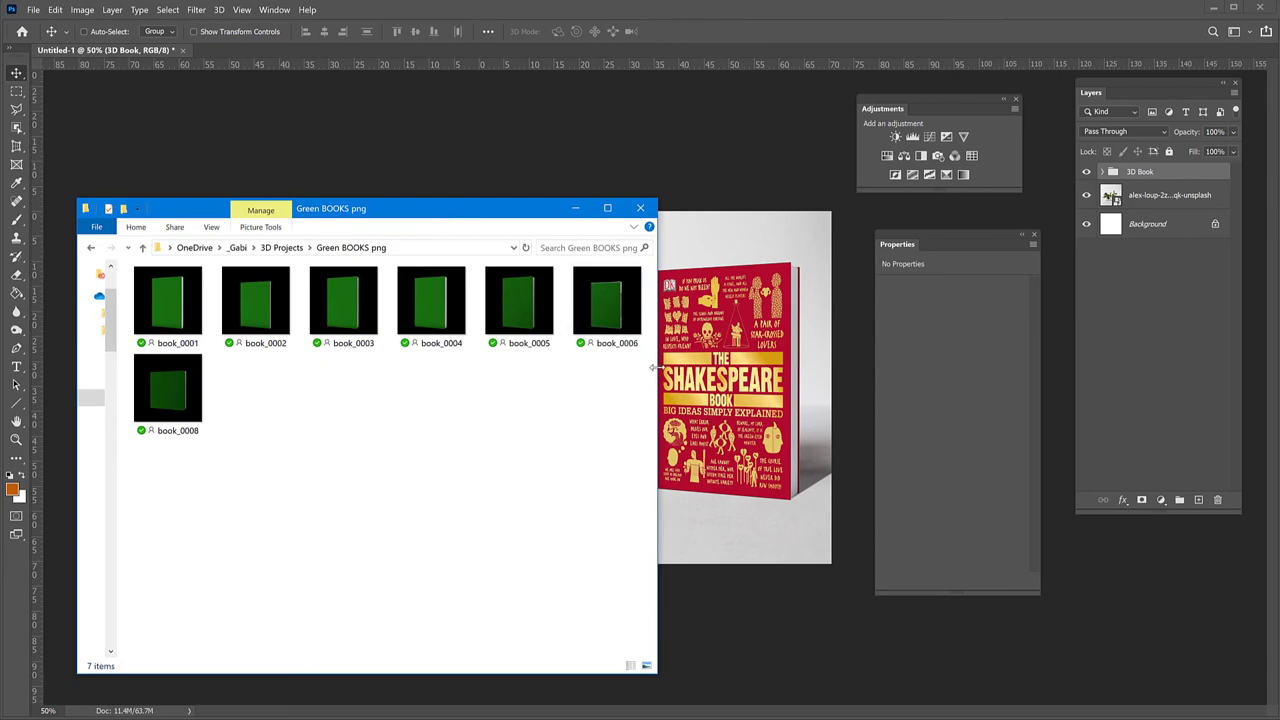
pyautogui.moveTo(659, 372); pyautogui.dragTo(524, 372)
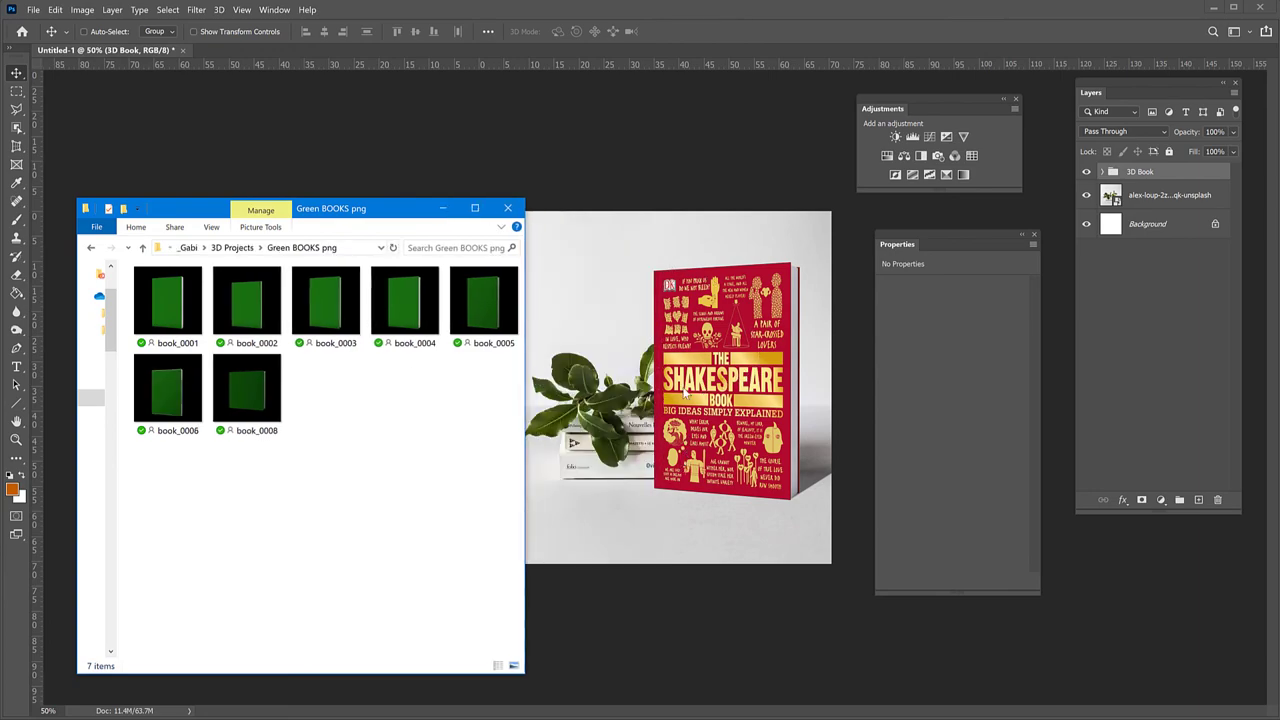